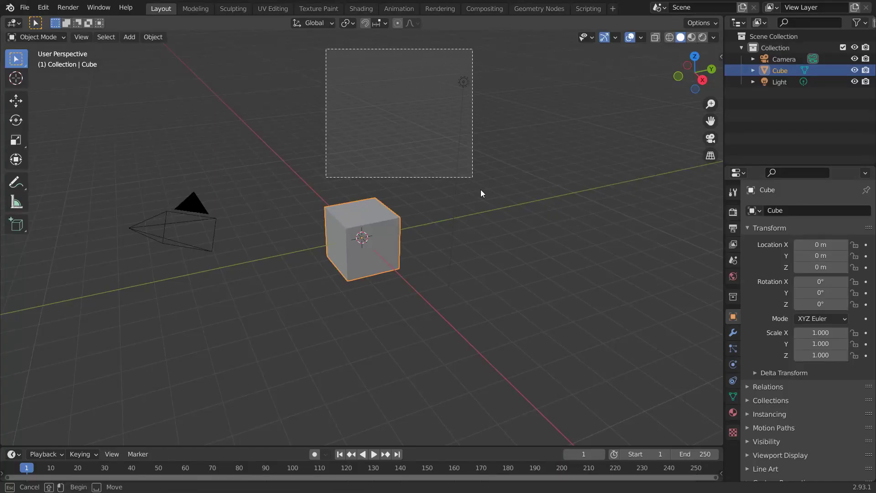
Delete the default cube and light from the scene
key(x)
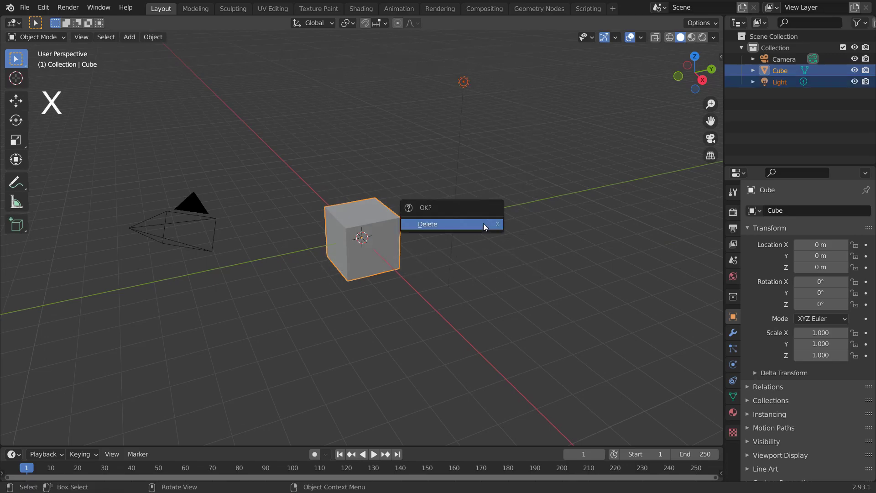
click(483, 223)
Add a cylinder mesh at the world origin and set its vertices to 3
middle_drag(483, 223, 417, 177)
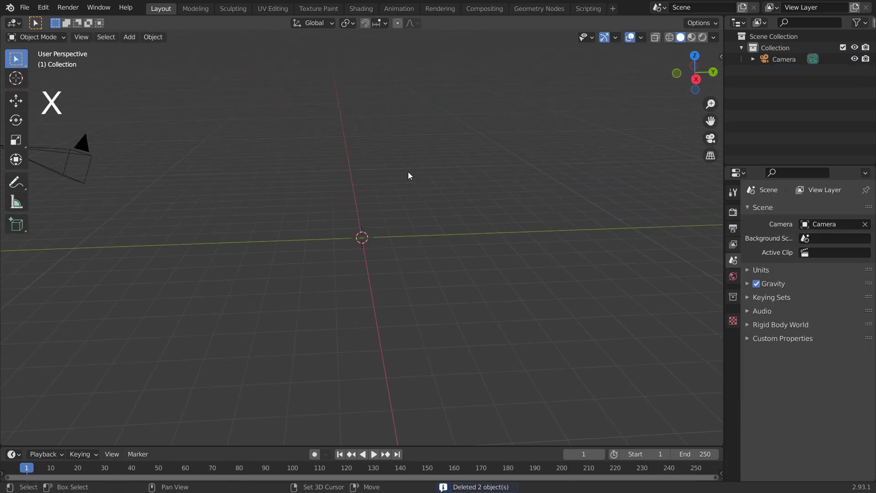
key(shift+a)
mouse_move(408, 172)
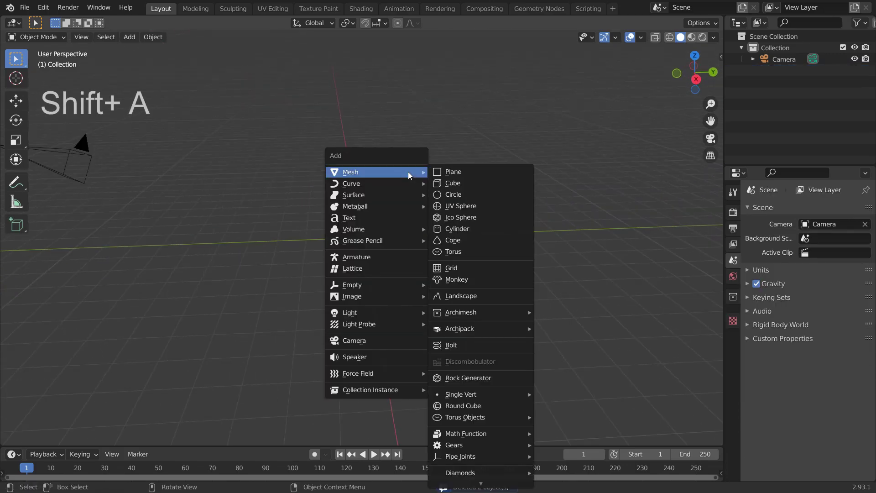
click(462, 229)
click(100, 434)
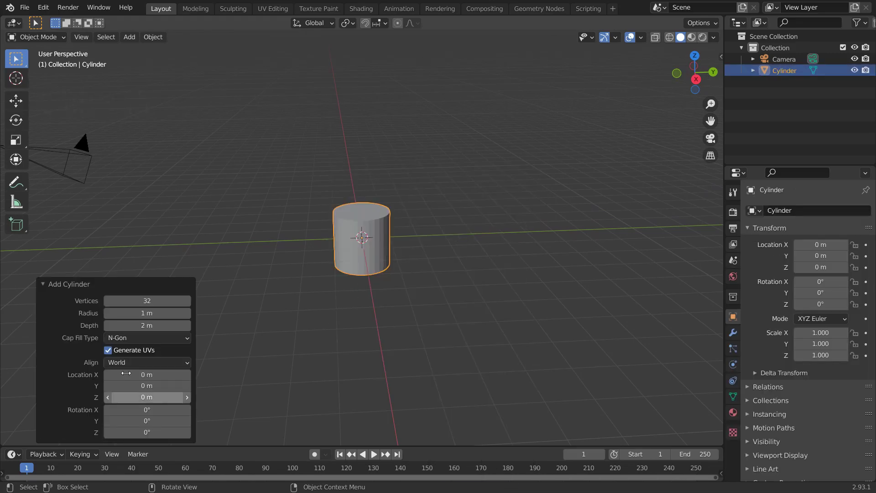
click(156, 301)
text(3)
key(Return)
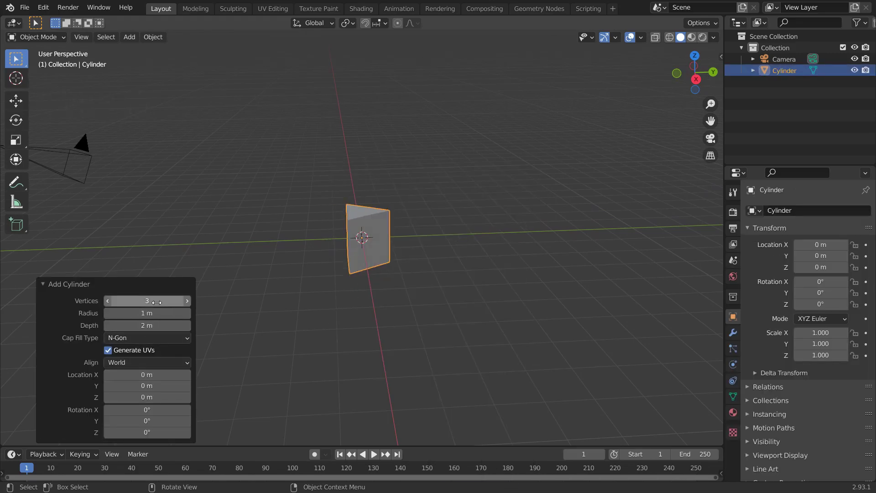
Set the three-sided cylinder's radius to 0.075 m and increase its depth to make a long, thin bar
click(159, 314)
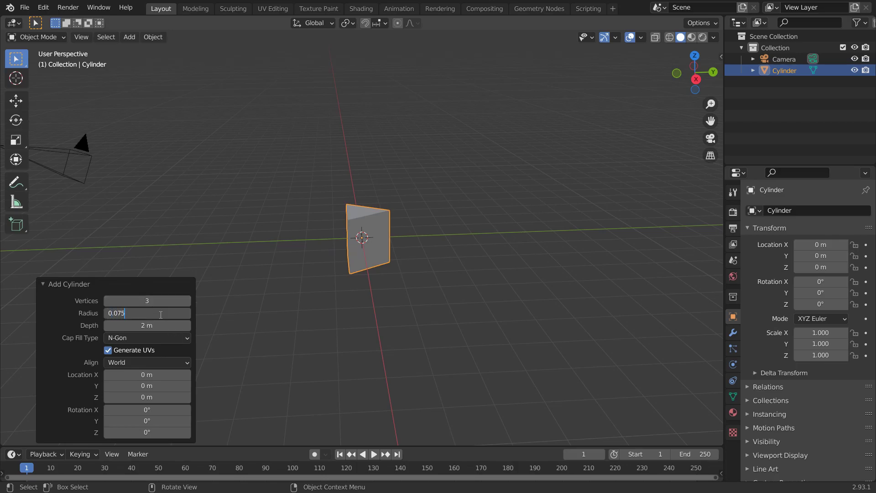
text(0.075)
key(Return)
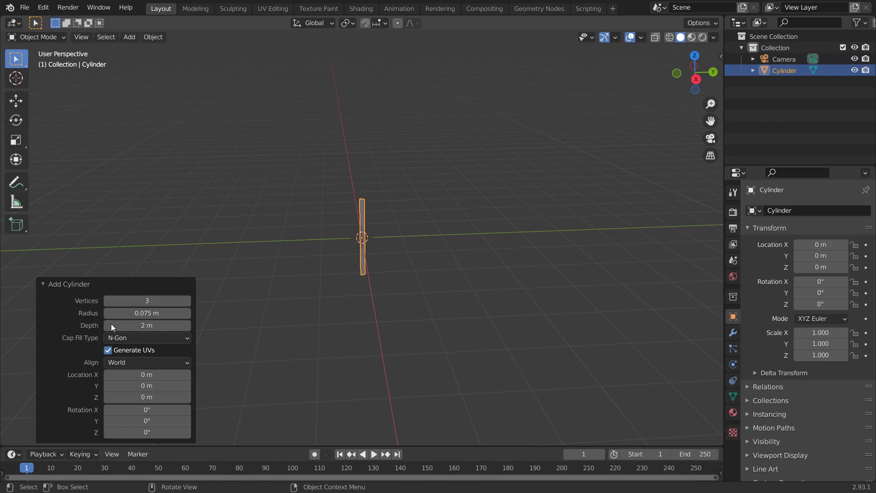
drag(139, 328, 588, 342)
key(Escape)
scroll(335, 190, down, 3)
key(alt+a)
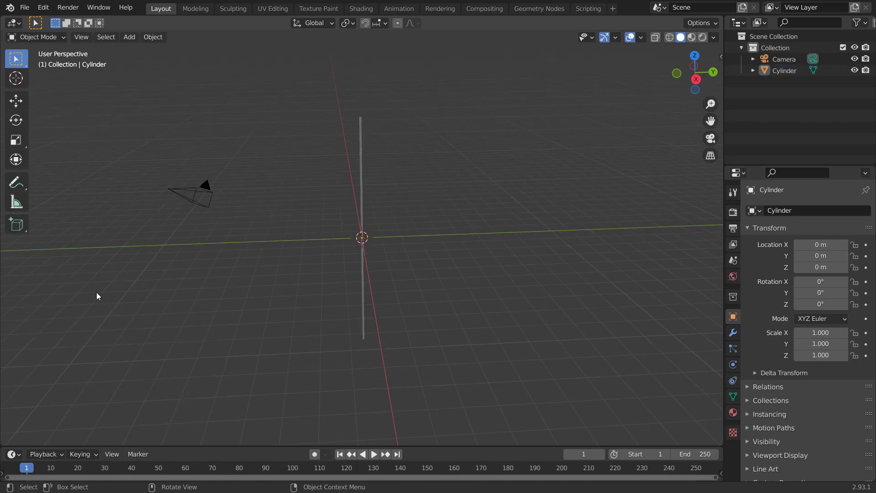
Hide the long cylinder in the viewport
click(354, 178)
middle_drag(390, 167, 358, 220)
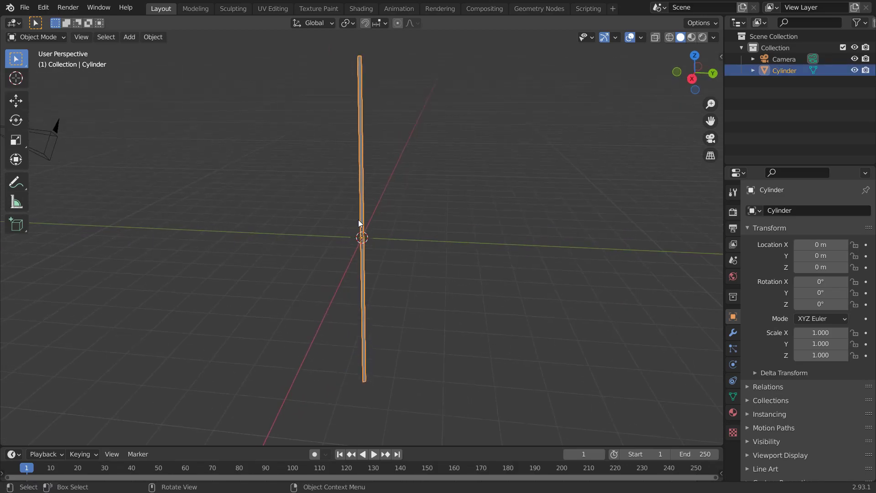
key(shift+a)
click(854, 71)
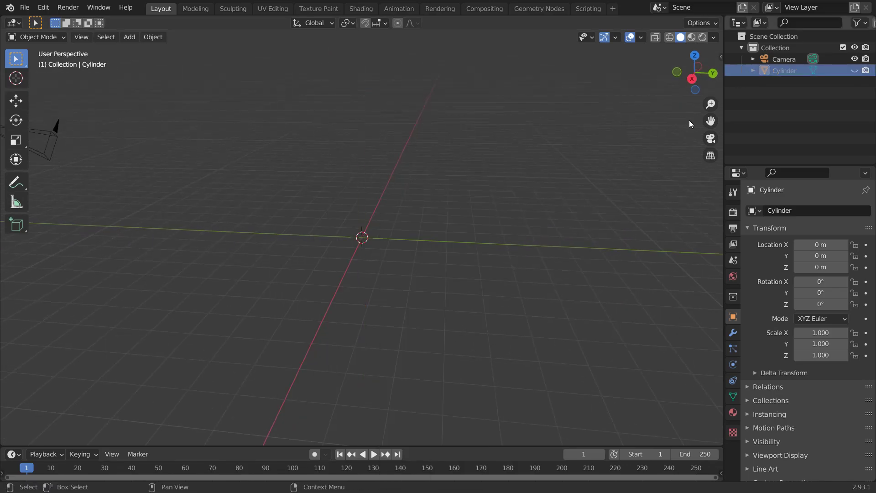
Add a Bezier curve at the world origin
key(shift+a)
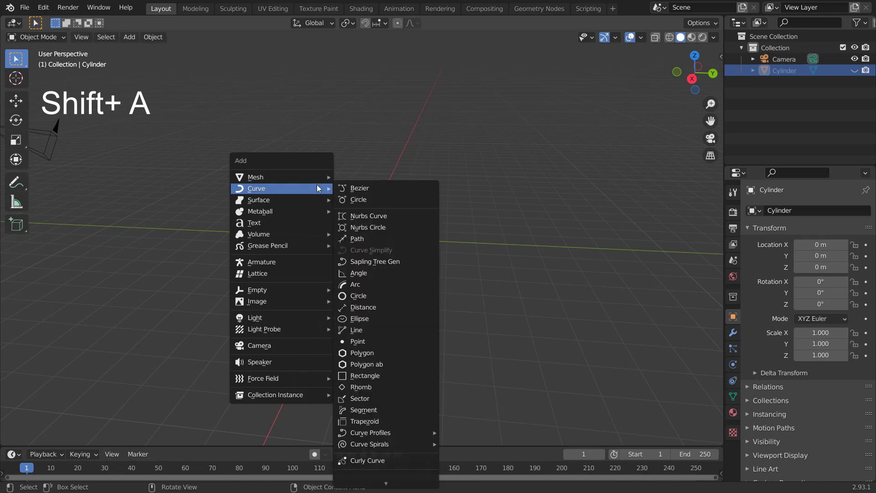
click(341, 190)
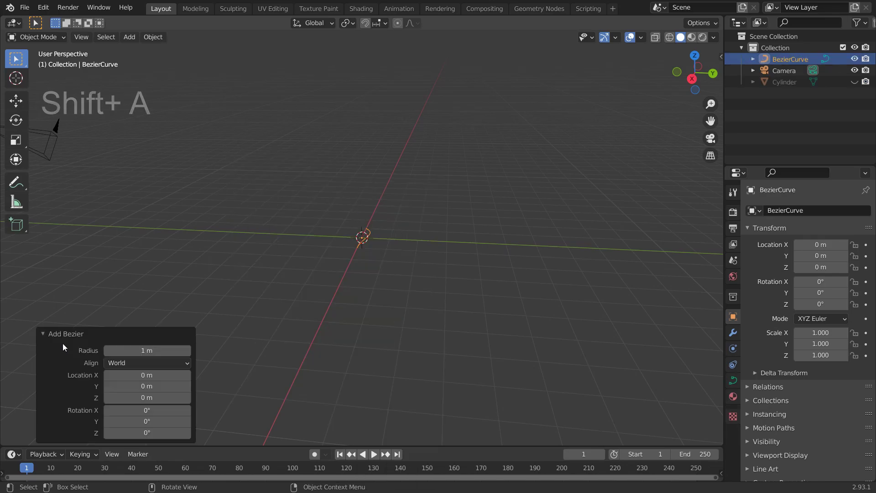
click(91, 334)
middle_drag(382, 250, 349, 220)
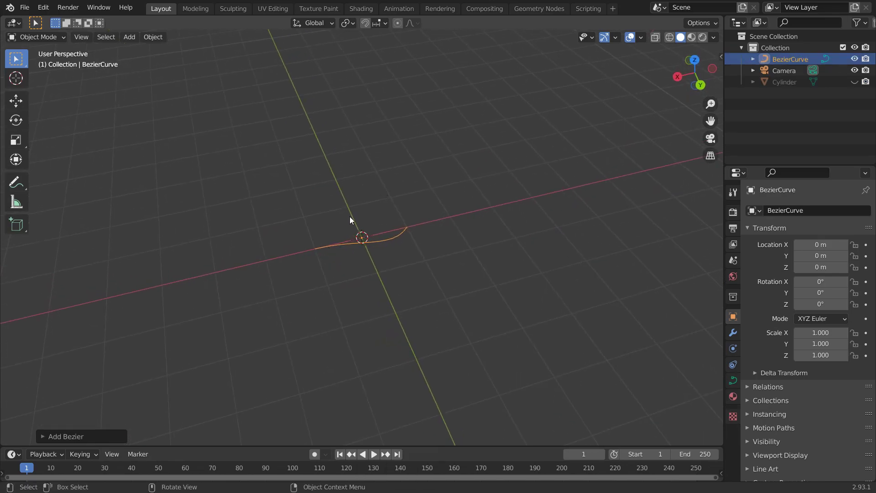
Enter Edit Mode on the Bezier curve in the right orthographic view and delete its default control points
click(677, 78)
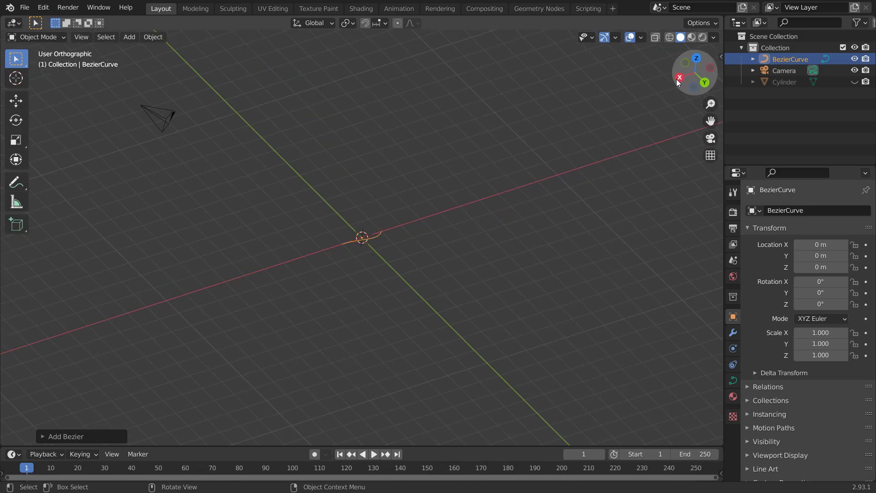
scroll(412, 178, up, 3)
key(Tab)
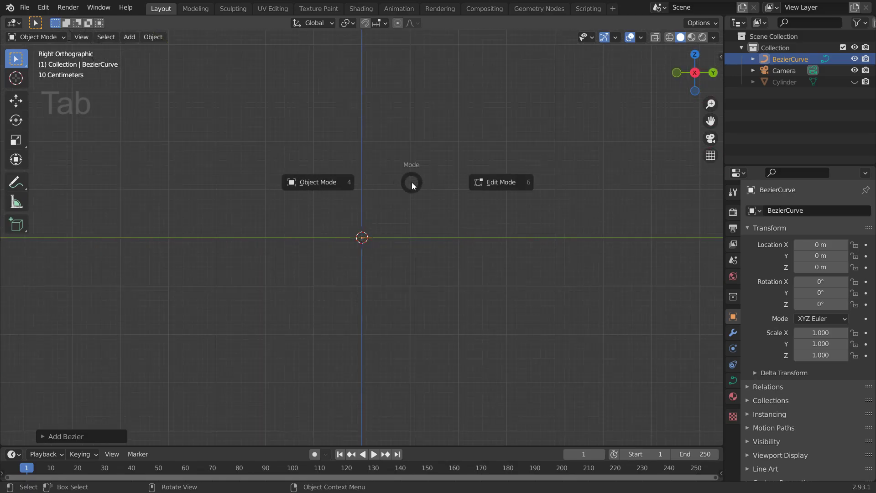
click(520, 191)
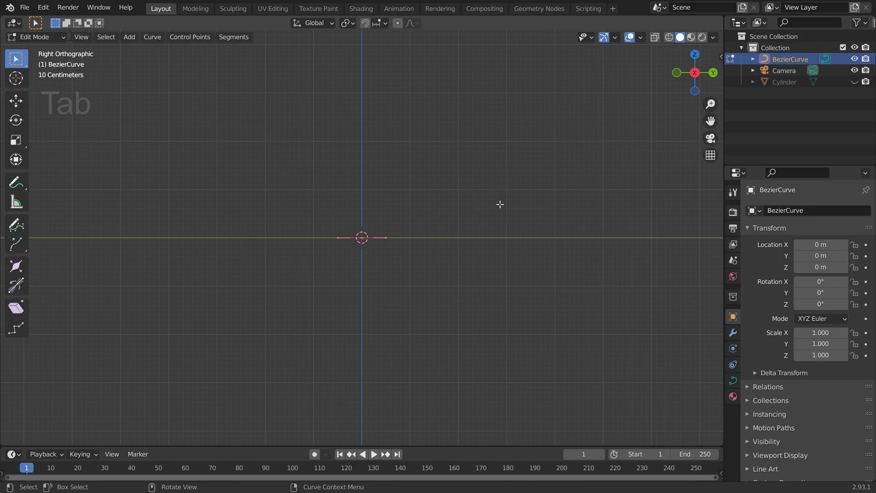
key(x)
click(435, 214)
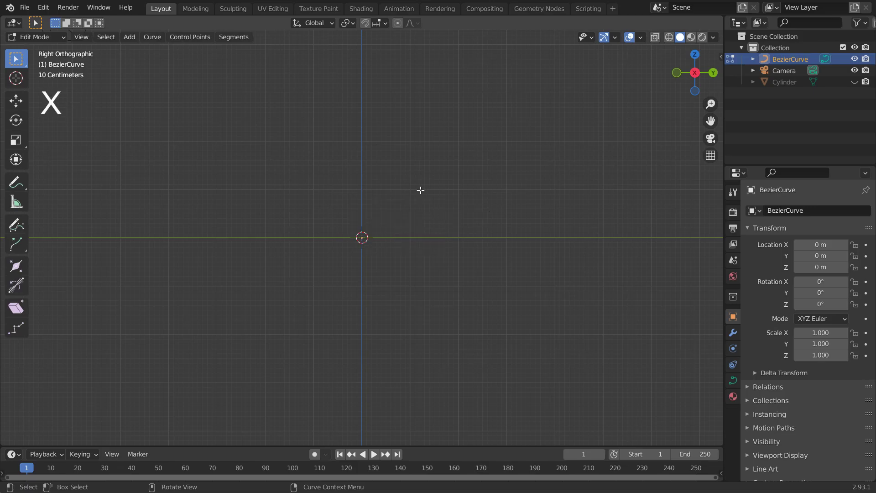
Draw a freehand figure-eight curve with the Draw tool, starting and ending at the world origin
click(16, 225)
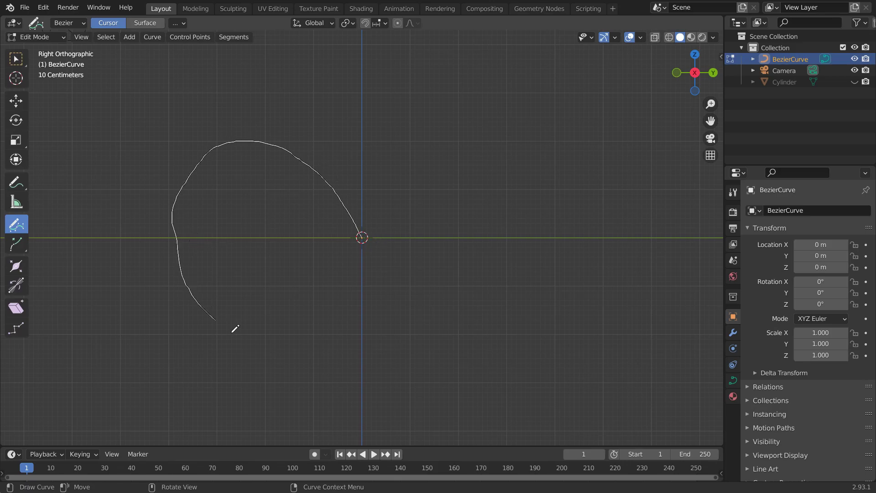
drag(362, 236, 362, 237)
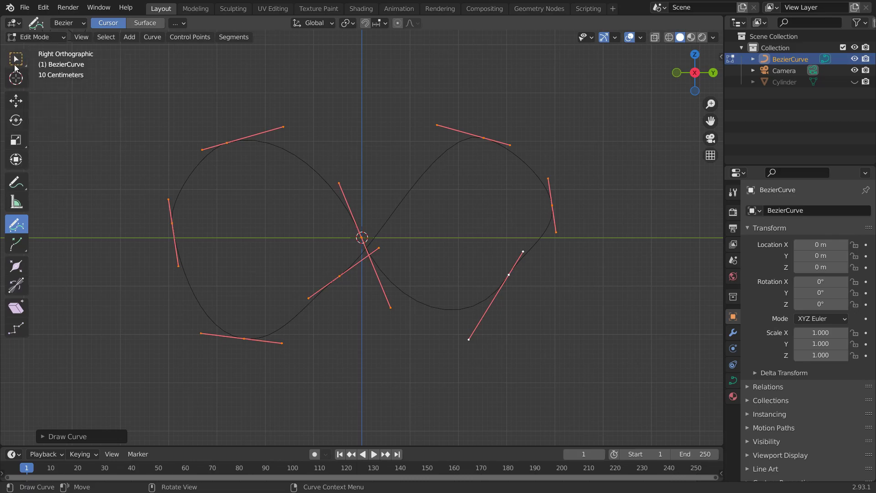
With the Tweak selection tool, place the right loop's top point two major grid squares across and up from the origin, with horizontal handles
click(16, 62)
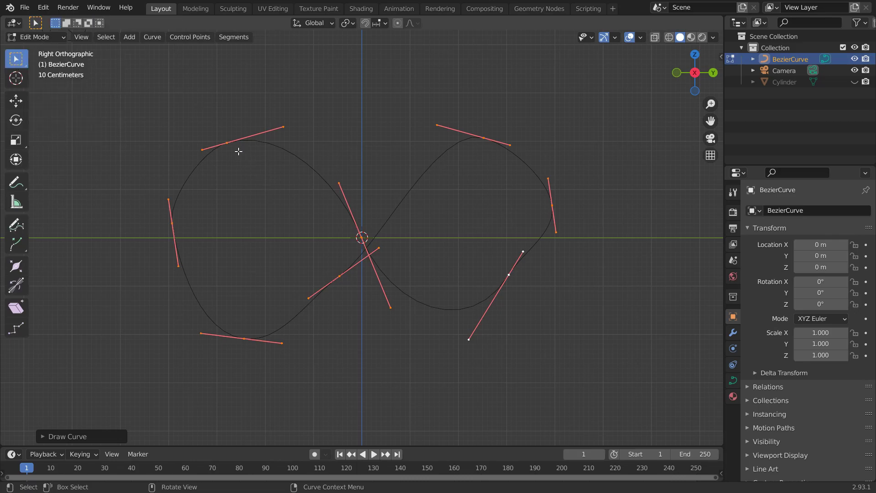
key(w)
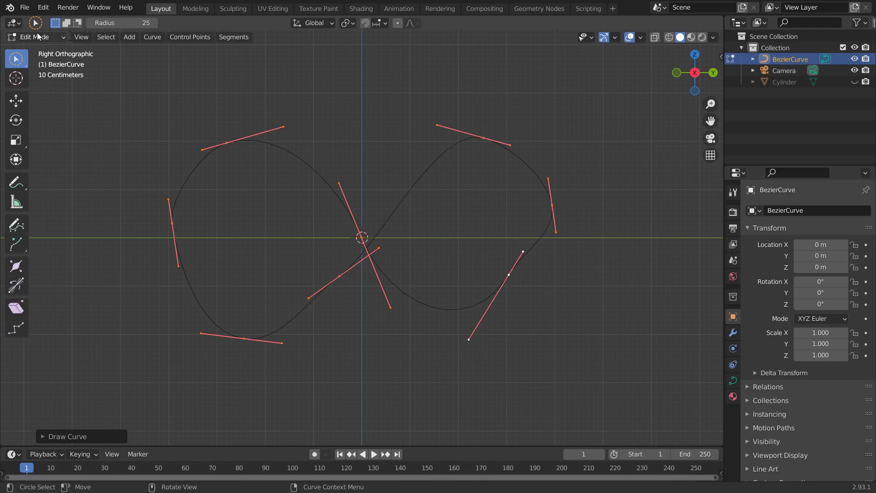
key(w)
key(w)
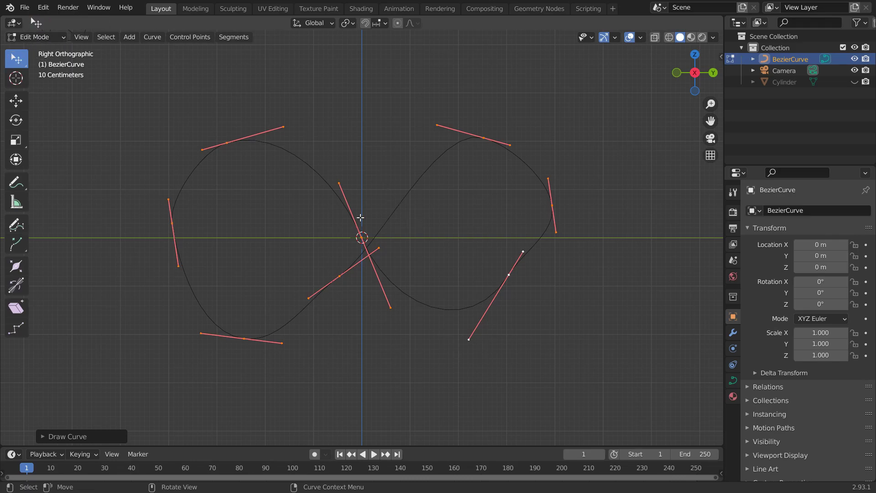
click(228, 144)
click(484, 139)
drag(484, 138, 459, 141)
drag(486, 149, 509, 141)
scroll(520, 138, up, 1)
shift+middle_drag(523, 137, 534, 156)
drag(534, 155, 531, 156)
Move the right loop's outermost point onto the Y axis four major grid squares from the origin and make its handles vertical
drag(603, 217, 605, 254)
drag(626, 313, 622, 341)
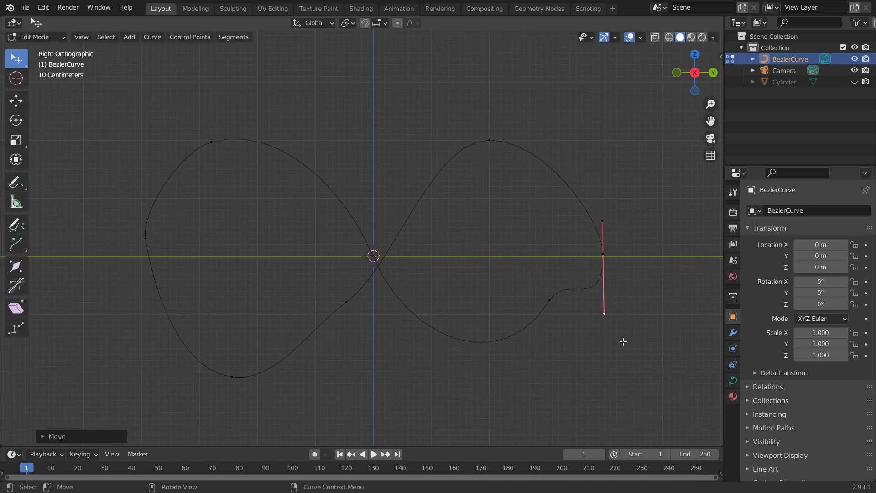
drag(629, 217, 629, 197)
click(625, 289)
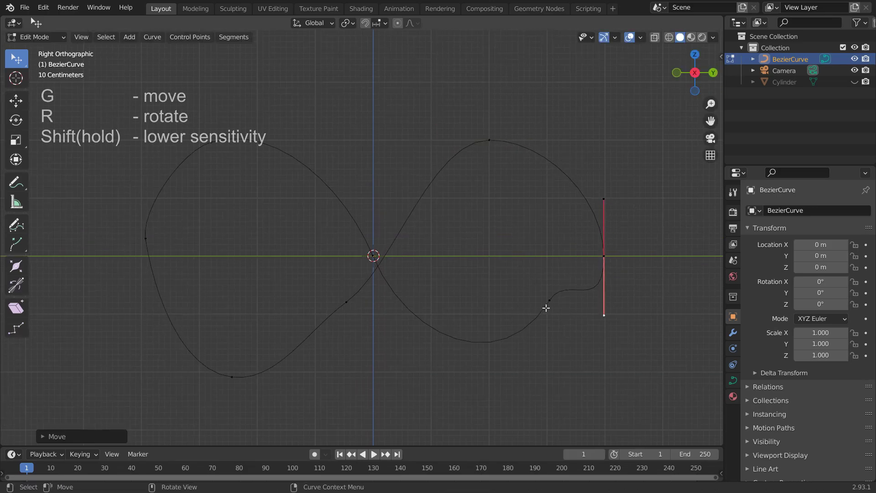
Move the right loop's lower point directly below its top point, two major grid squares under the Y axis, and level its handles
drag(548, 301, 504, 355)
click(505, 347)
key(g)
click(547, 372)
key(g)
click(489, 372)
key(g)
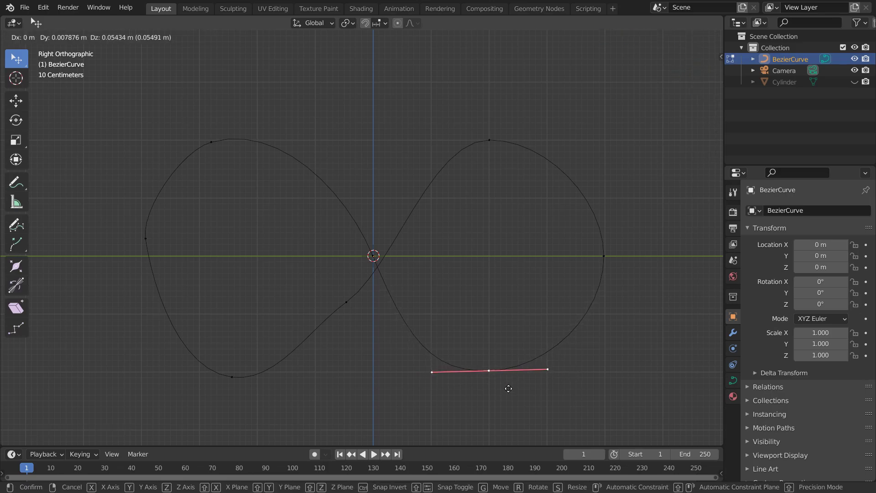
click(433, 373)
key(g)
Fine-tune the right loop's outermost point and its vertical handles against the grid
drag(612, 259, 612, 258)
drag(630, 316, 629, 315)
drag(648, 201, 649, 201)
click(611, 251)
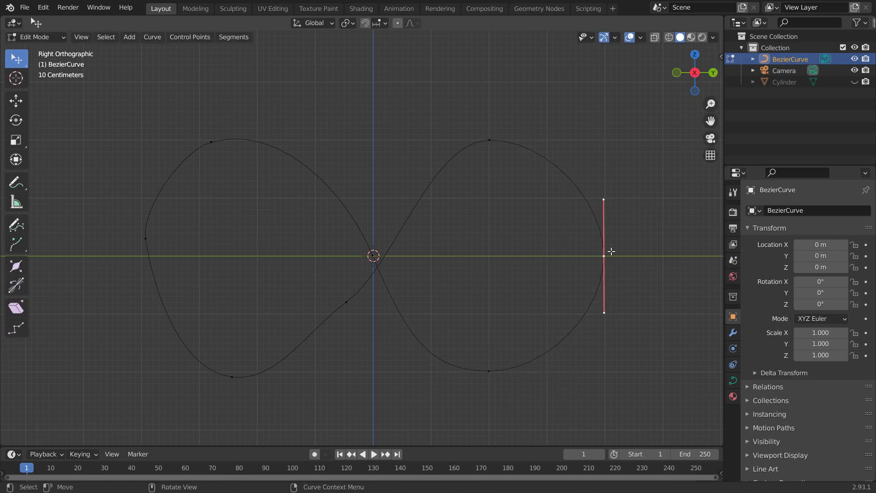
Dissolve the extra control points around the crossing of the figure-eight
key(ctrl+x)
click(379, 258)
key(ctrl+x)
Move the left loop's top point two major grid squares across and up from the origin and level its handles
click(218, 149)
key(g)
click(451, 232)
click(386, 114)
key(g)
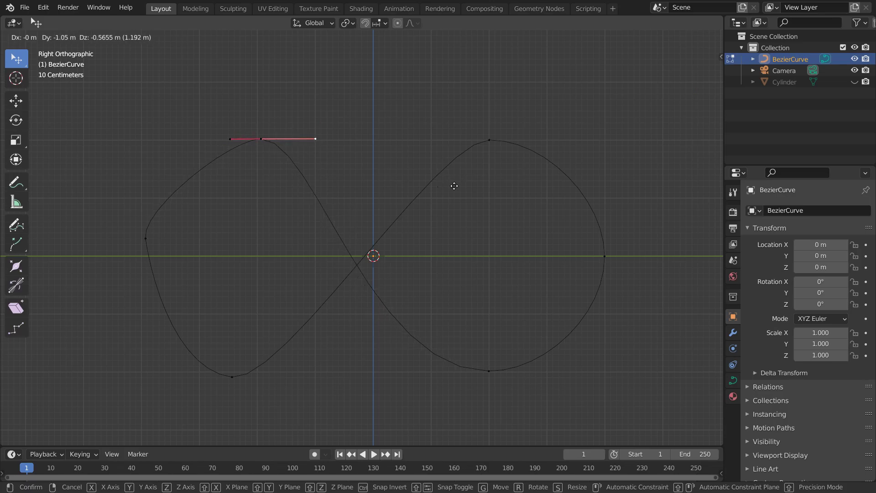
click(454, 185)
click(261, 139)
key(g)
click(294, 118)
click(227, 139)
key(g)
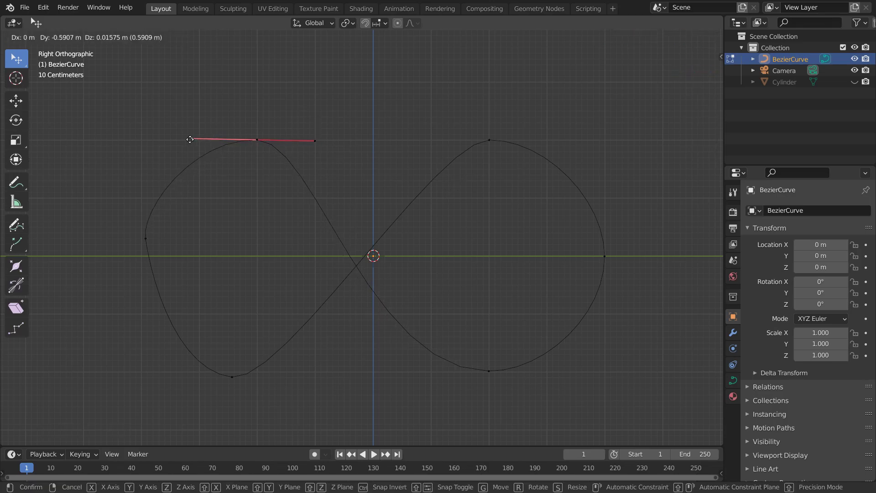
click(188, 139)
Move the left loop's outermost point onto the Y axis four major grid squares from the origin and make its handles vertical
click(151, 236)
click(148, 253)
click(139, 227)
key(g)
click(154, 139)
click(145, 305)
key(g)
click(709, 203)
click(256, 140)
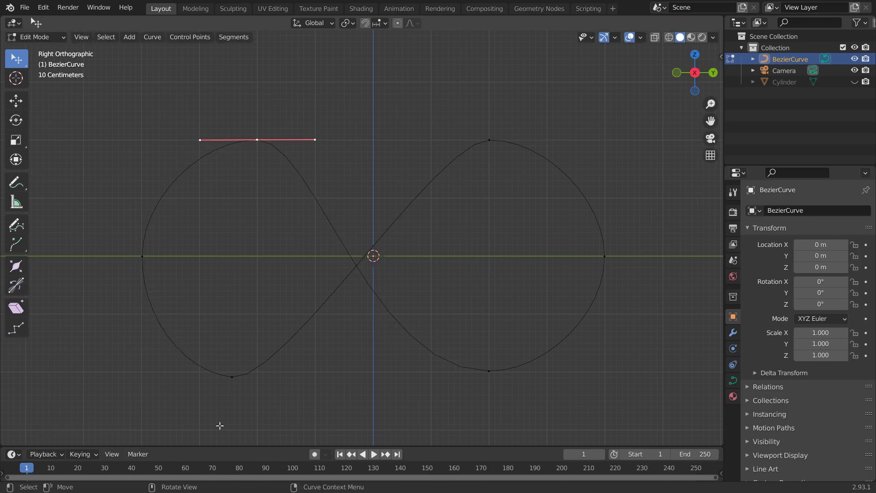
Move the left loop's bottom point directly below its top point, two major grid squares under the Y axis, and level its handles
click(109, 290)
click(309, 378)
key(g)
click(319, 365)
click(205, 373)
key(g)
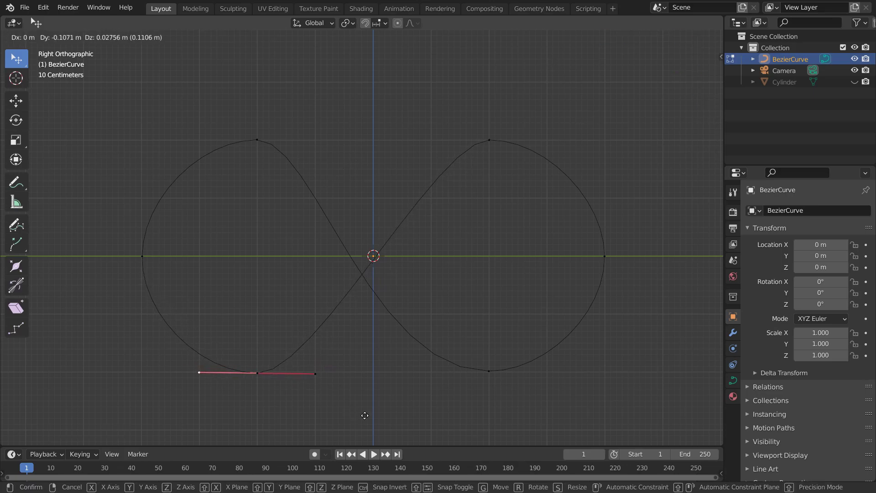
click(363, 415)
click(262, 370)
click(264, 369)
click(257, 139)
click(142, 256)
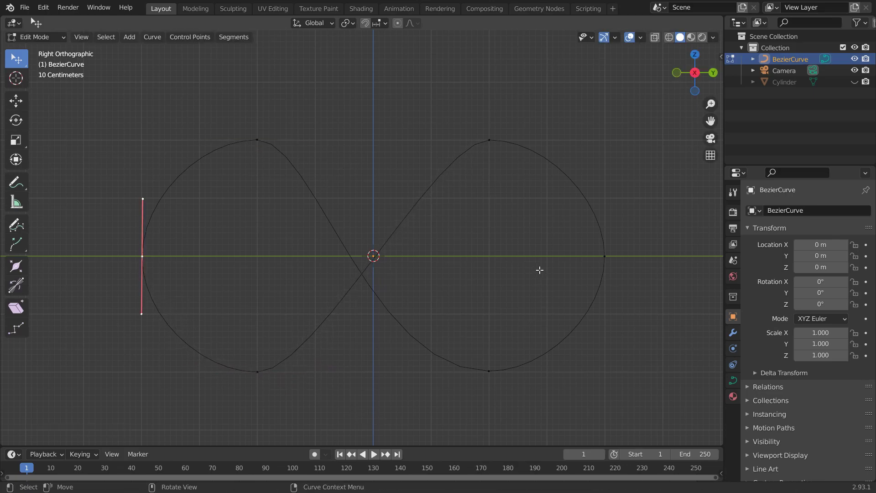
Adjust the inner handle of the right loop's bottom point so the two diagonals cross at the origin
key(a)
click(368, 371)
key(g)
click(345, 349)
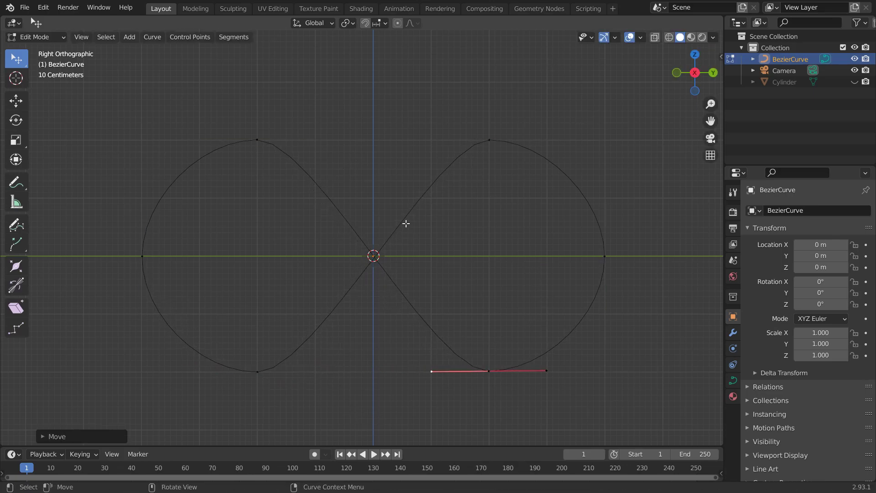
Subdivide the diagonal segment between the left loop's top point and the right loop's bottom point
key(a)
click(494, 364)
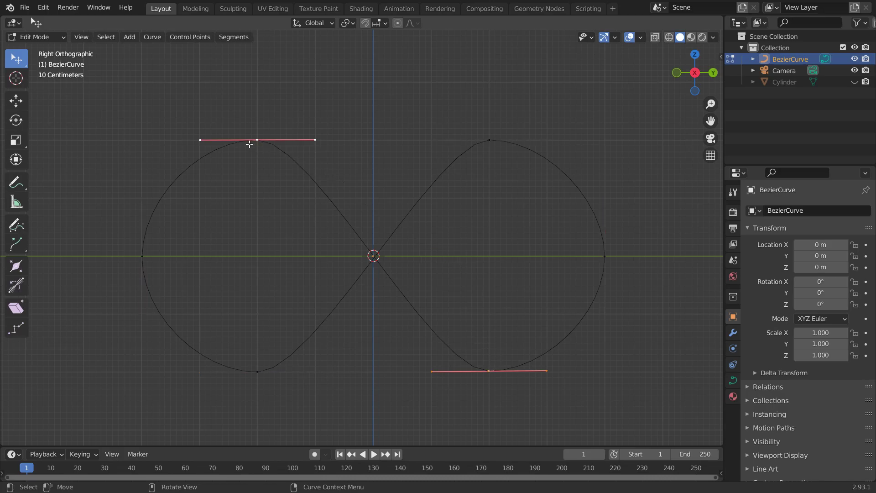
right_click(339, 166)
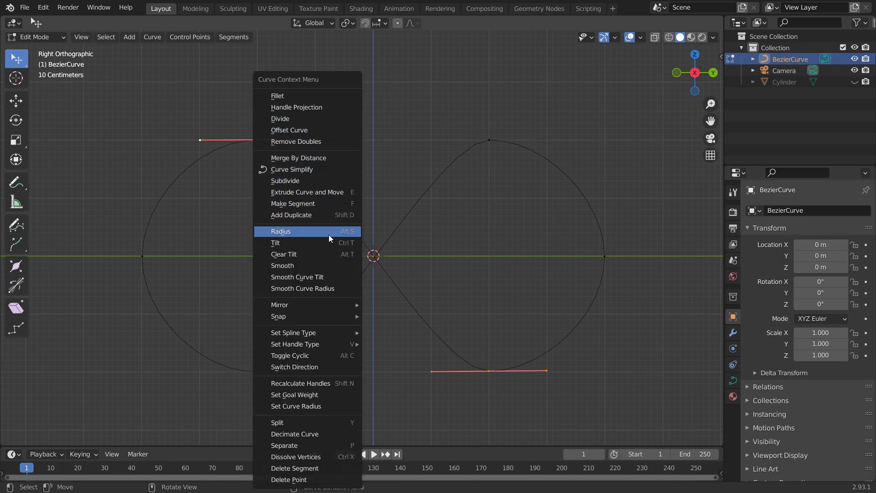
click(325, 182)
Subdivide the diagonal segment between the right loop's top point and the left loop's bottom point
click(479, 155)
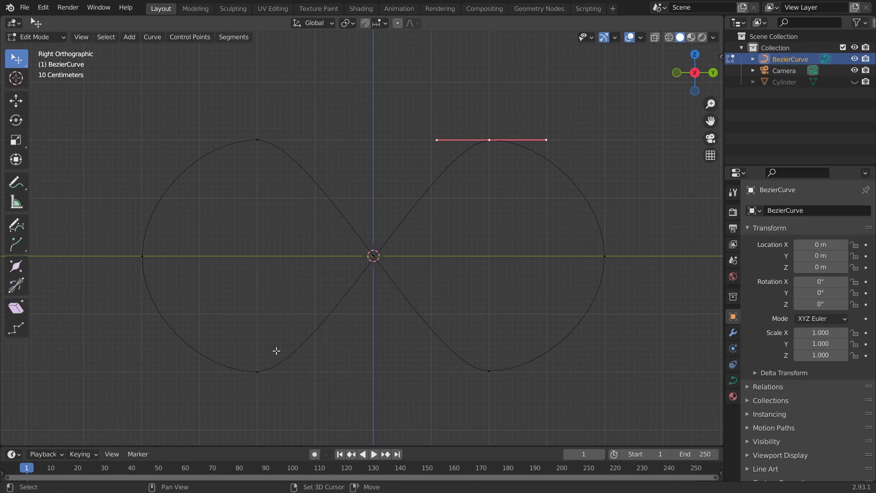
click(263, 378)
right_click(429, 163)
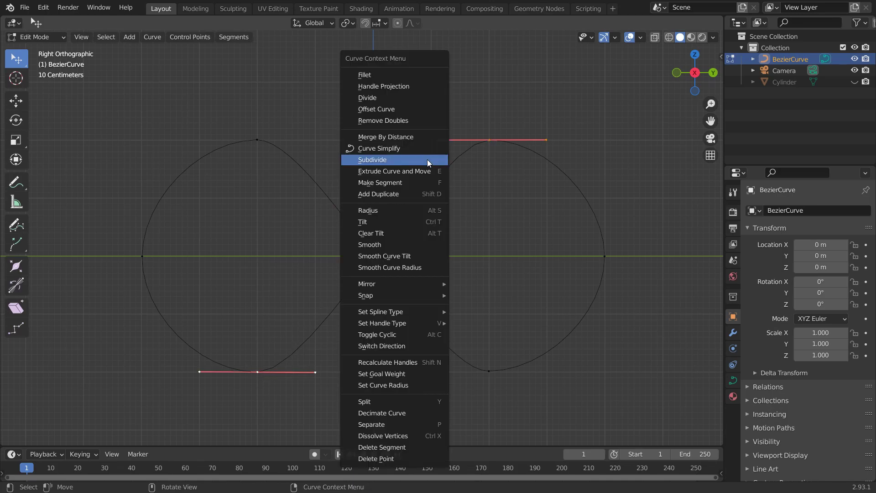
click(429, 163)
Rotate the new centre point on this diagonal so its handles stand steeper, and move the point onto the origin
click(384, 258)
scroll(404, 239, up, 3)
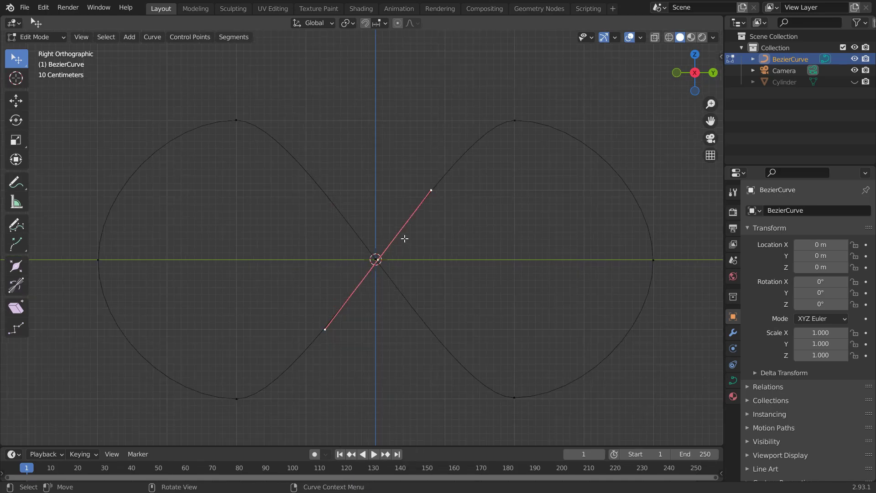
key(r)
click(494, 130)
scroll(383, 265, up, 7)
key(g)
click(369, 247)
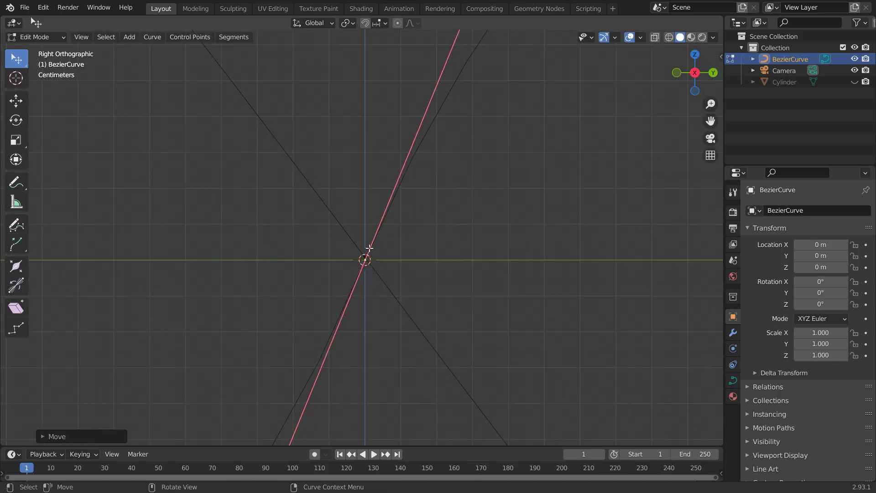
Move the other diagonal's centre point onto the origin so both diagonals cross exactly there
click(364, 257)
key(g)
click(362, 246)
Adjust the inner handles of the left loop's bottom point and the right loop's top point to round both loops evenly
scroll(361, 238, down, 6)
key(g)
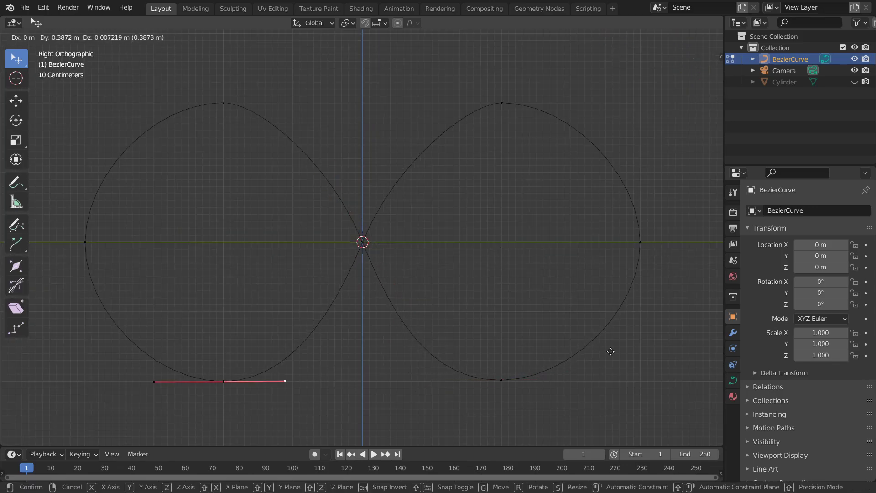
click(626, 121)
click(502, 103)
click(468, 102)
key(g)
click(104, 155)
Return the figure-eight curve to Object Mode and unhide the Cylinder bar
scroll(463, 251, down, 5)
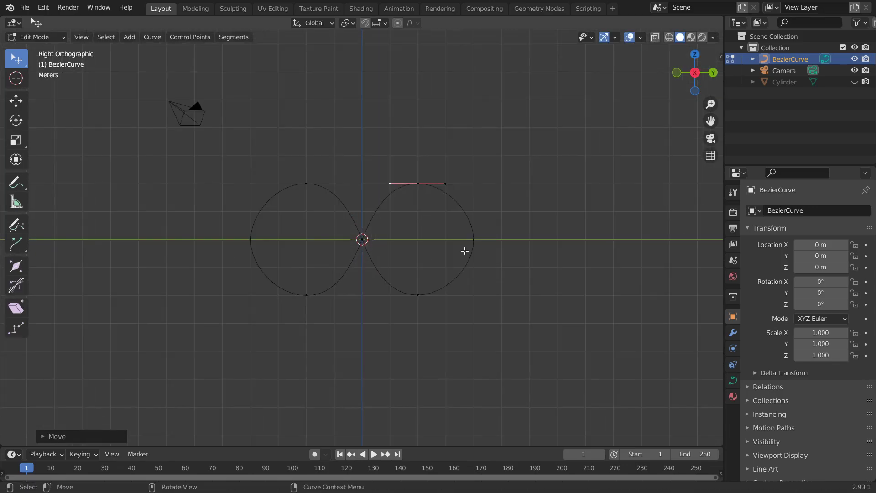
key(a)
scroll(541, 183, up, 1)
scroll(541, 183, up, 3)
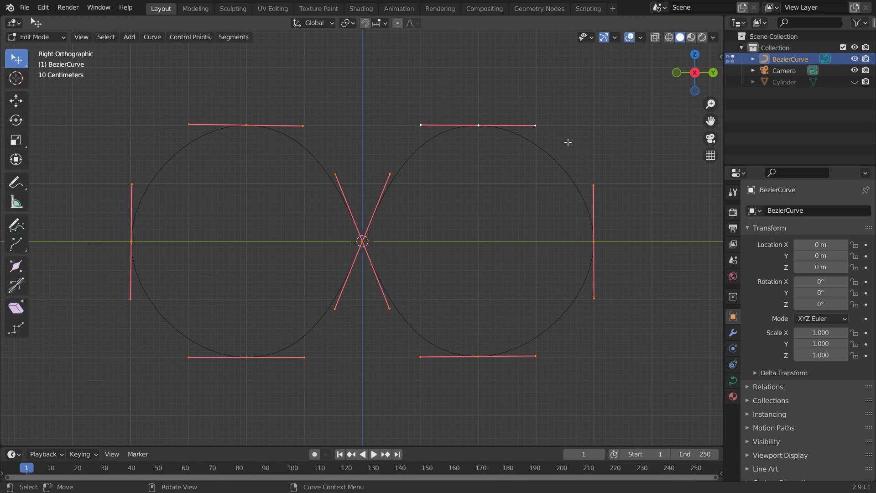
click(474, 120)
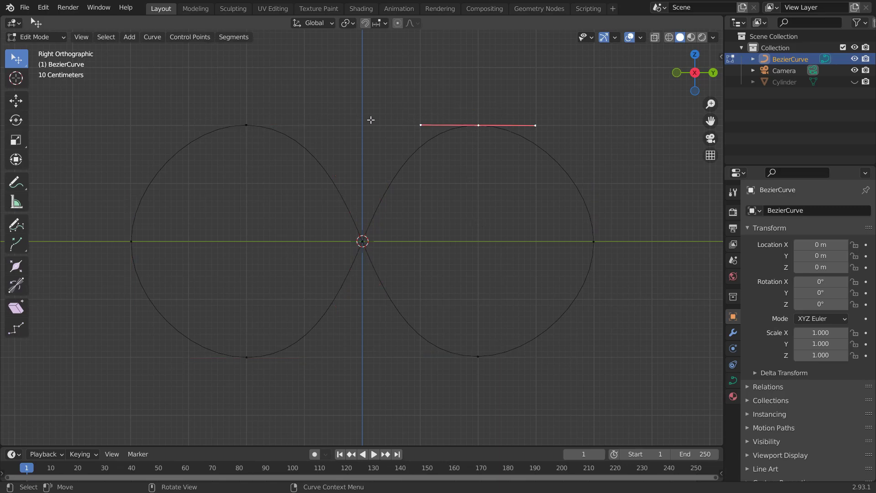
key(ctrl+Tab)
click(338, 133)
scroll(398, 166, down, 3)
middle_drag(399, 166, 382, 201)
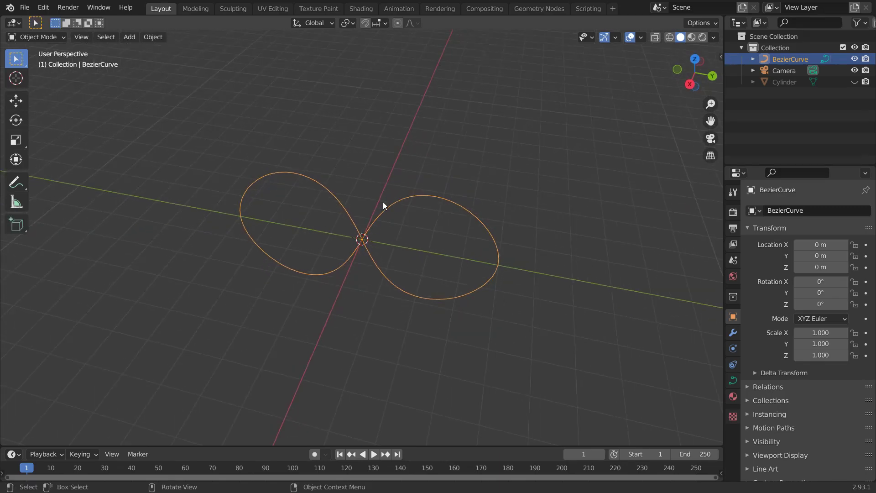
click(853, 82)
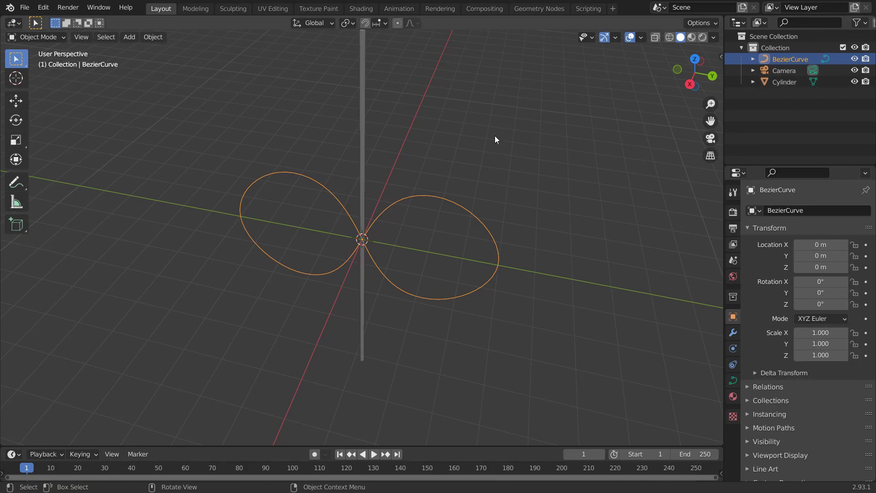
Add a Bezier circle at the origin
middle_drag(494, 136, 485, 133)
key(shift+a)
mouse_move(484, 133)
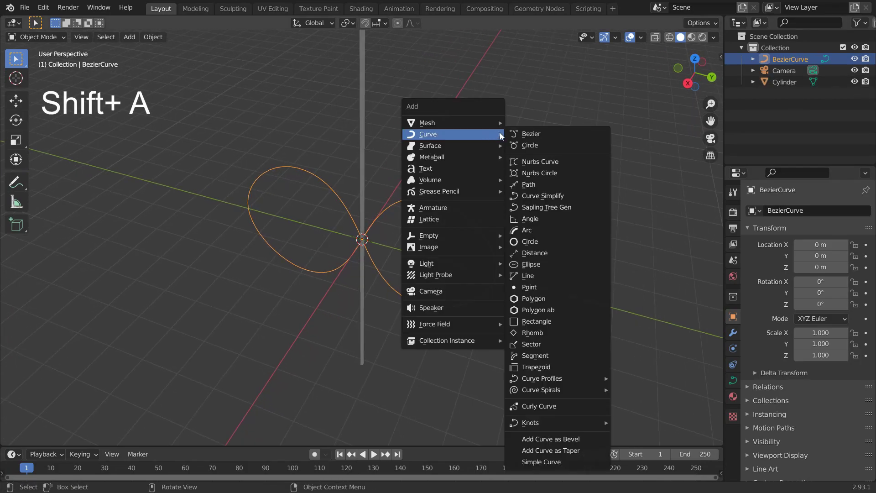
click(519, 145)
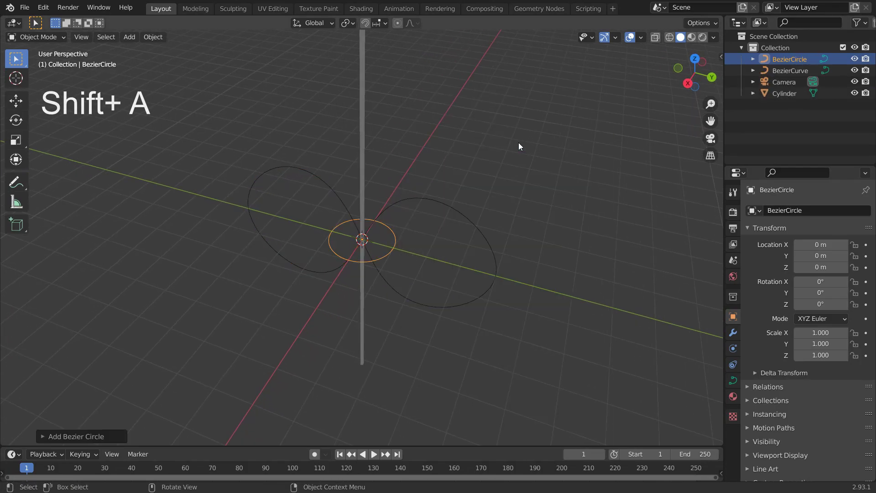
Add a Curve modifier and an Array modifier to the Cylinder bar
click(363, 109)
click(732, 332)
click(793, 215)
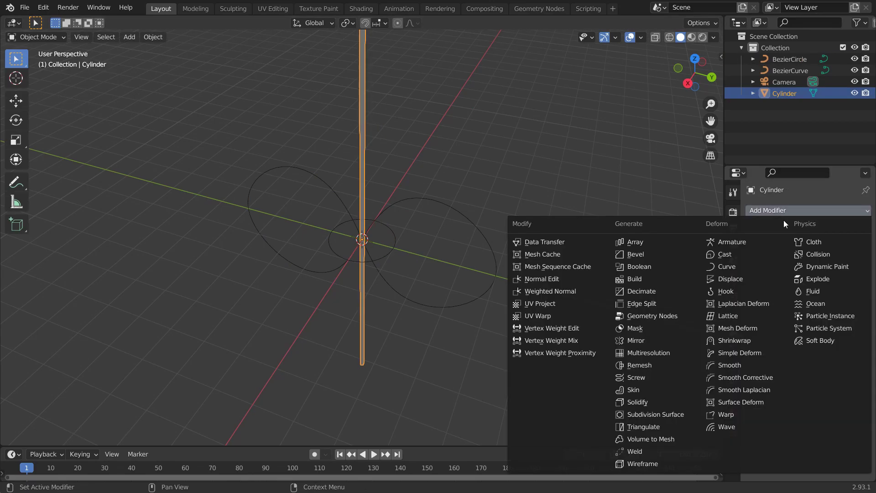
click(740, 269)
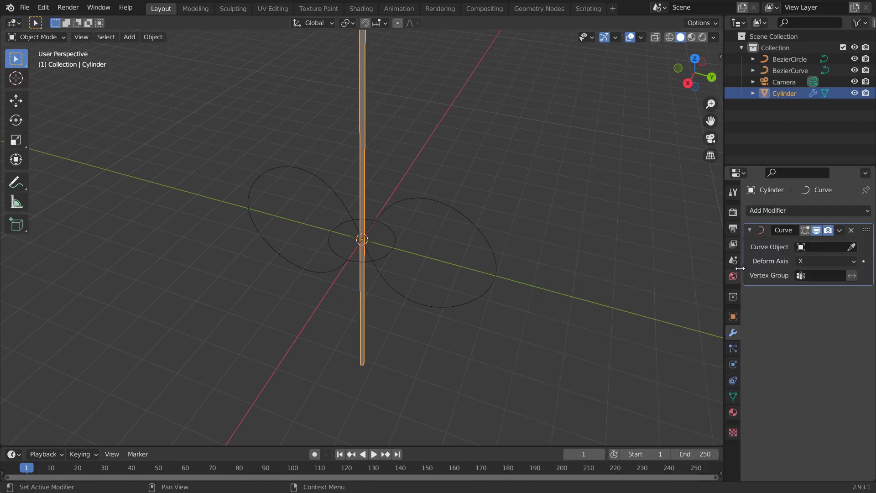
click(787, 209)
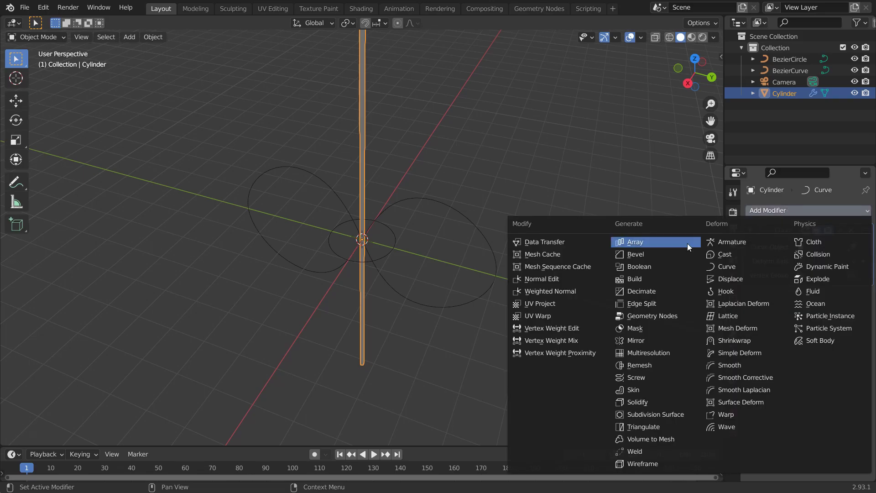
click(675, 244)
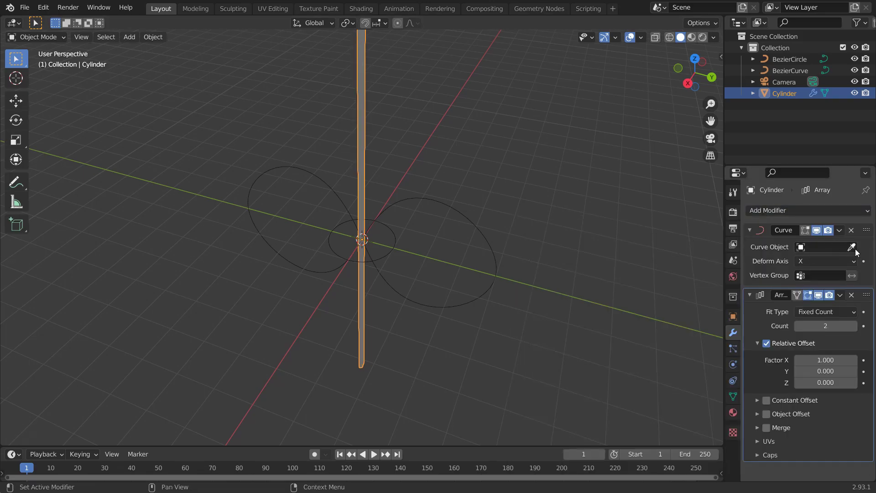
Set the Array modifier's fit type to Fit Curve using BezierCircle and place it above the Curve modifier
click(848, 313)
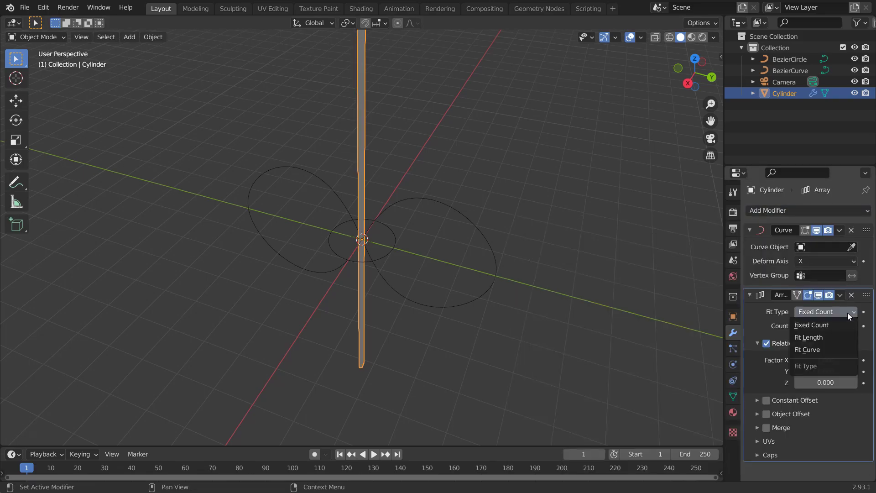
click(826, 354)
drag(864, 295, 850, 253)
click(854, 264)
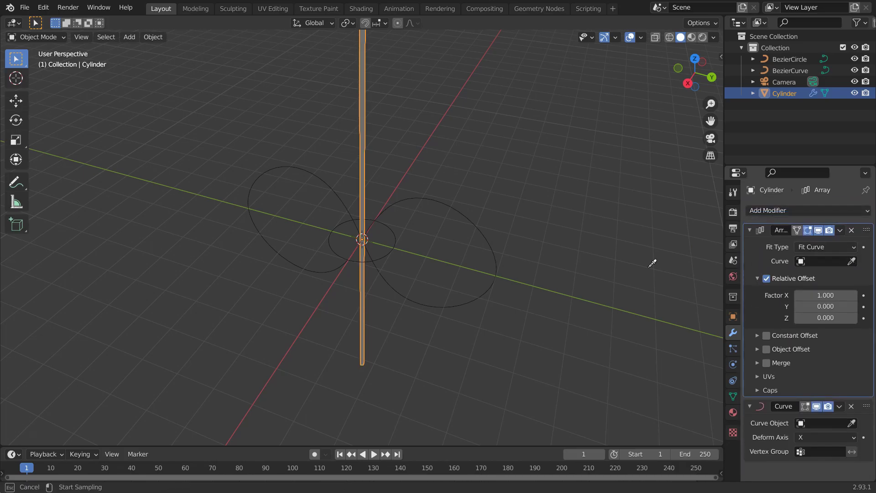
click(397, 237)
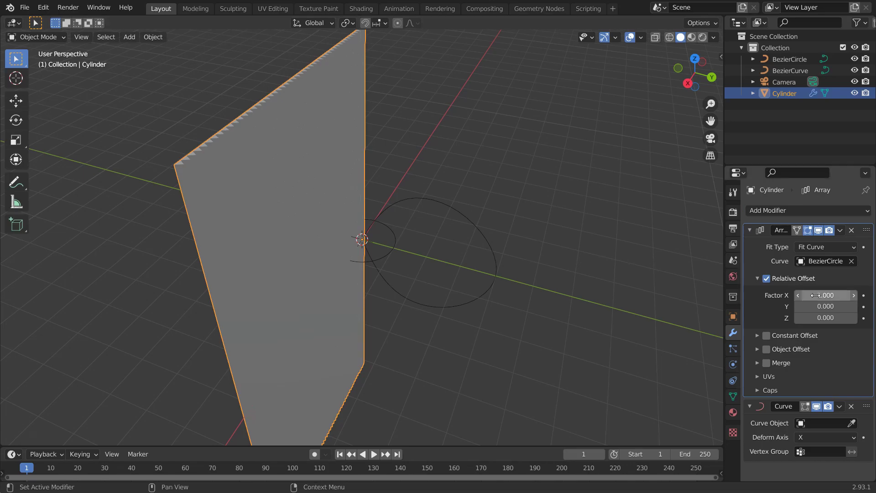
Assign BezierCircle as the Curve modifier's curve object so the arrayed bars wrap into a tube
click(749, 230)
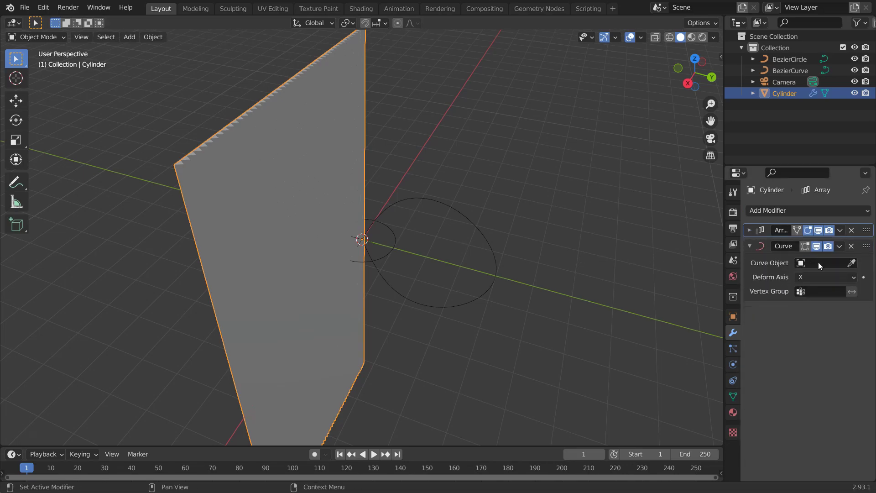
click(851, 263)
click(397, 238)
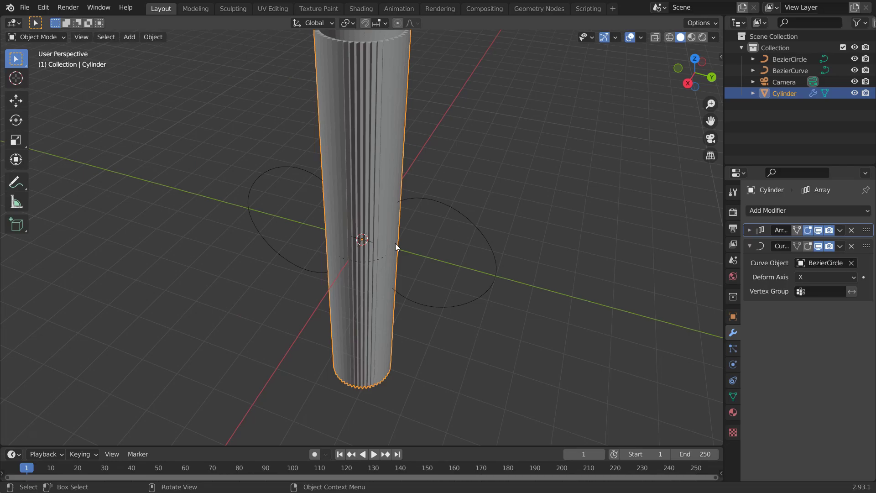
scroll(515, 138, down, 2)
middle_drag(407, 200, 439, 183)
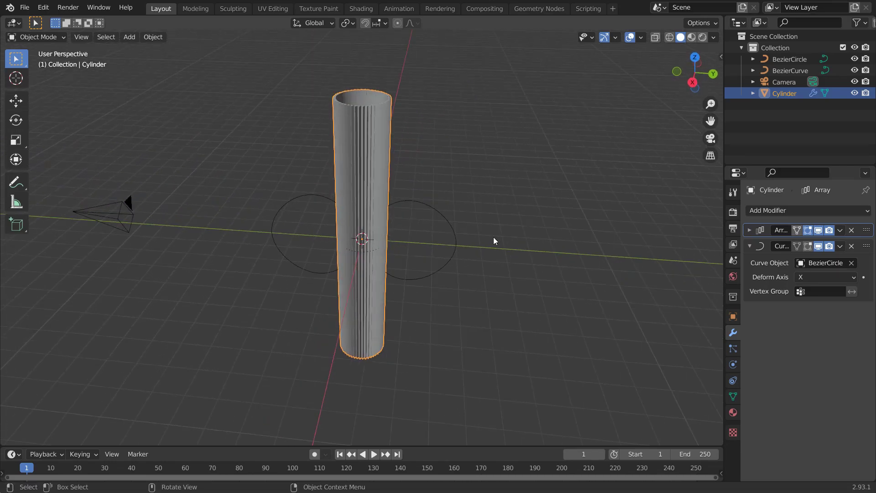
click(784, 57)
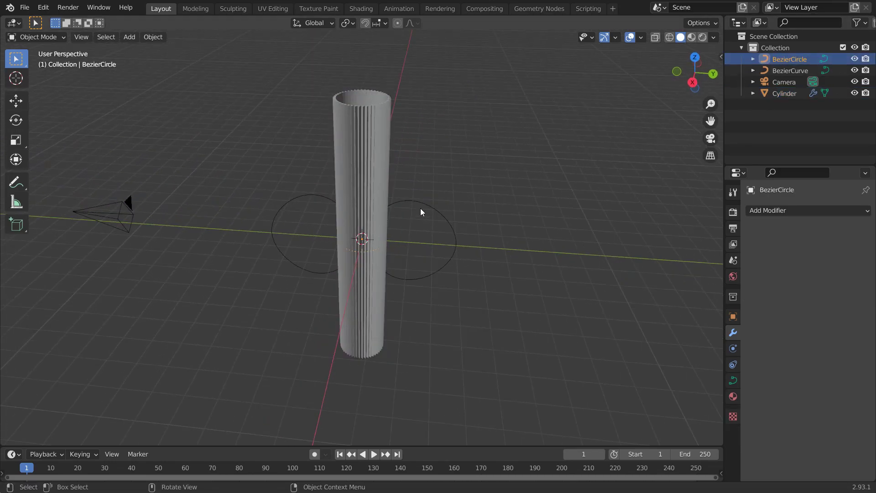
key(s)
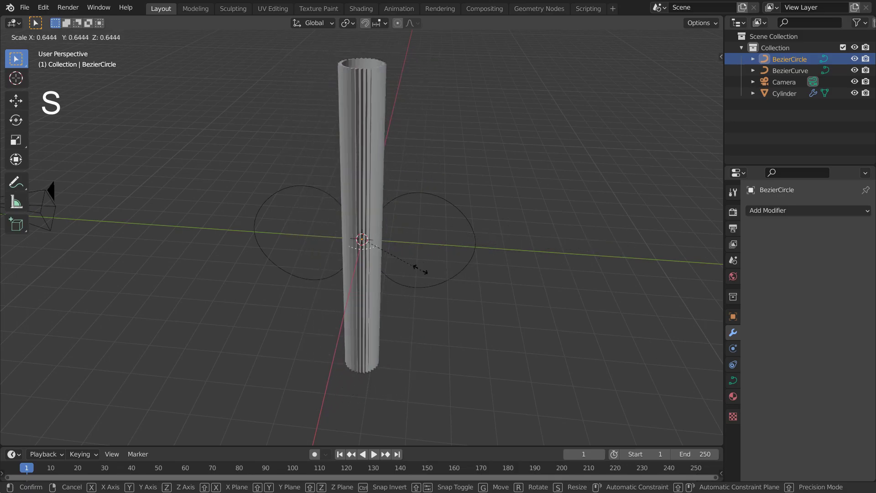
right_click(456, 243)
In Edit Mode, add 99999 unshifted loop cuts along the length of the Cylinder bar
click(385, 194)
key(ctrl+Tab)
click(494, 166)
middle_drag(461, 190, 341, 191)
scroll(341, 191, up, 2)
key(ctrl+r)
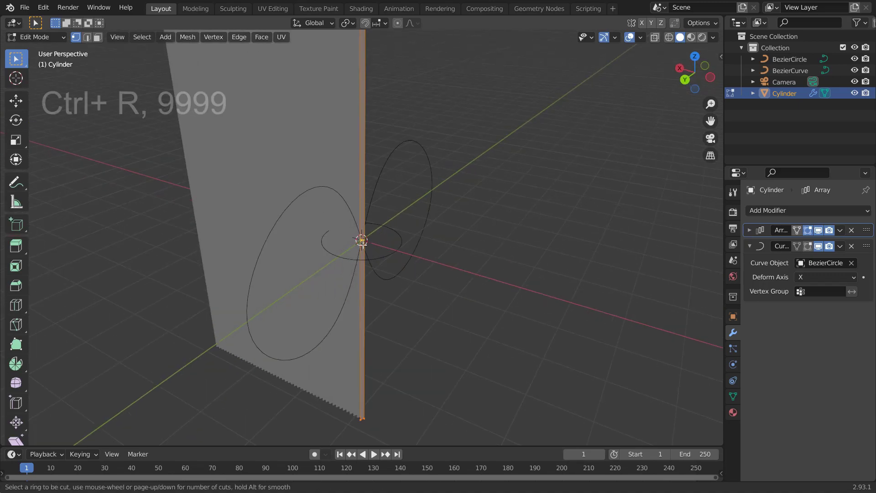
text(99999)
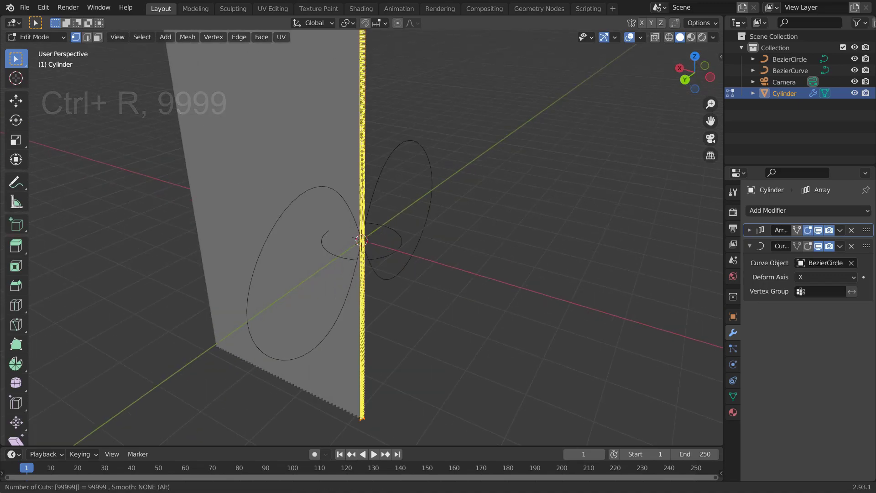
click(362, 242)
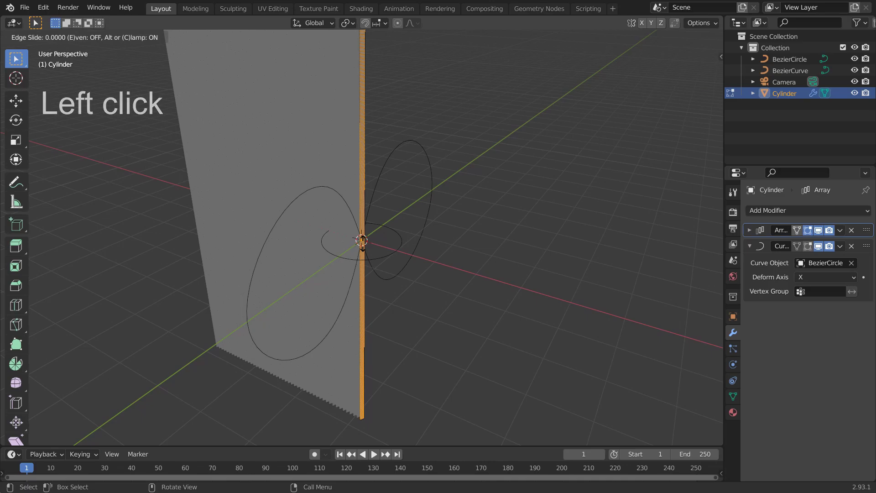
right_click(362, 241)
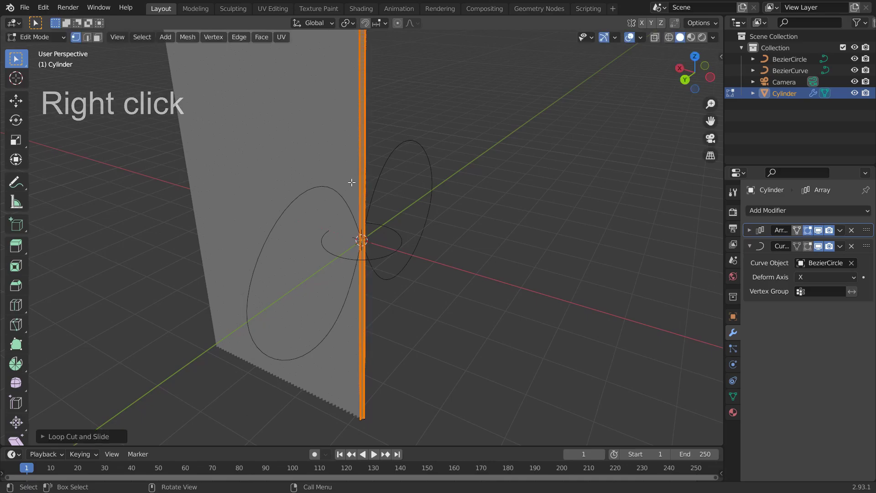
Return the Cylinder to Object Mode
middle_drag(354, 182, 412, 204)
scroll(413, 205, down, 4)
key(ctrl+Tab)
click(321, 226)
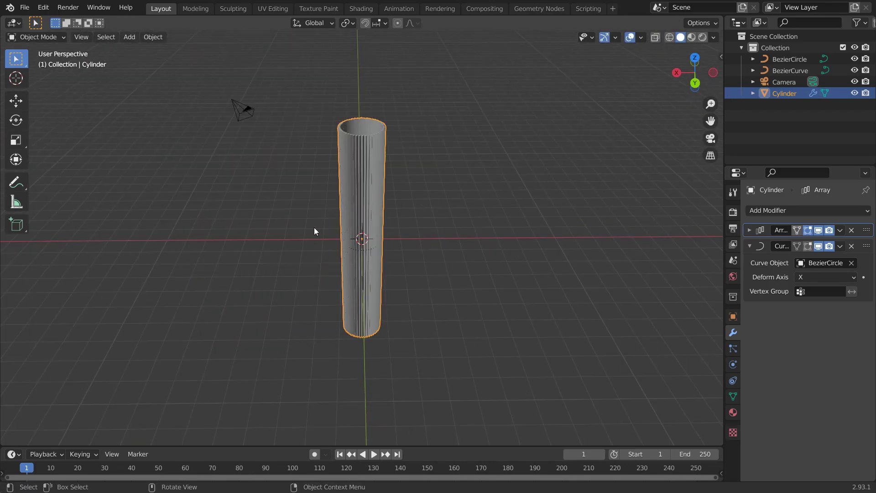
middle_drag(418, 255, 488, 258)
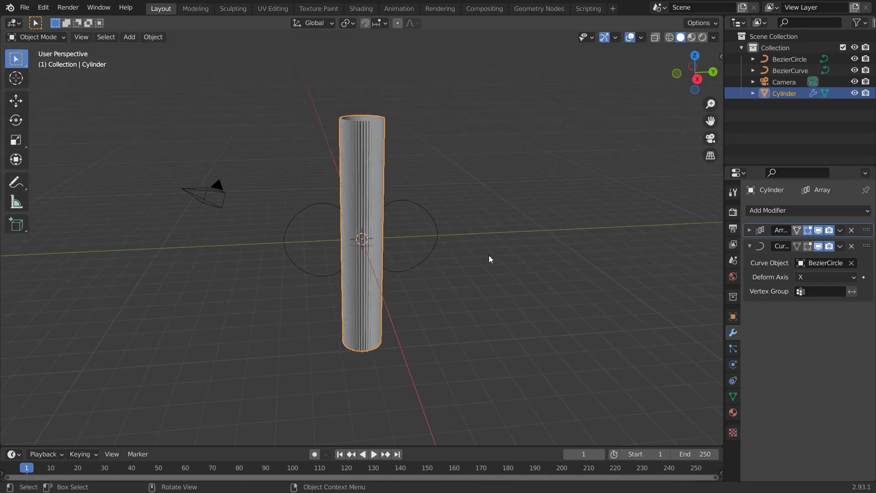
Duplicate the Cylinder's Curve modifier and set the copy's deform axis to Z
click(749, 247)
click(839, 246)
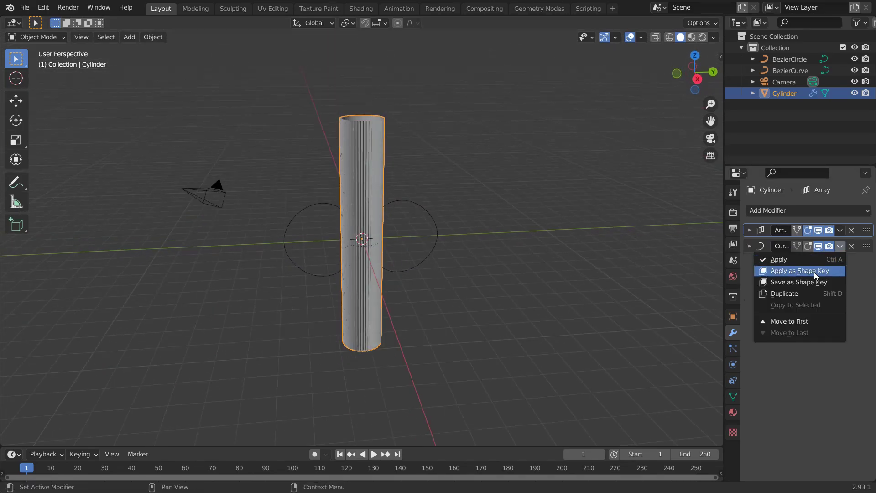
click(805, 293)
click(750, 262)
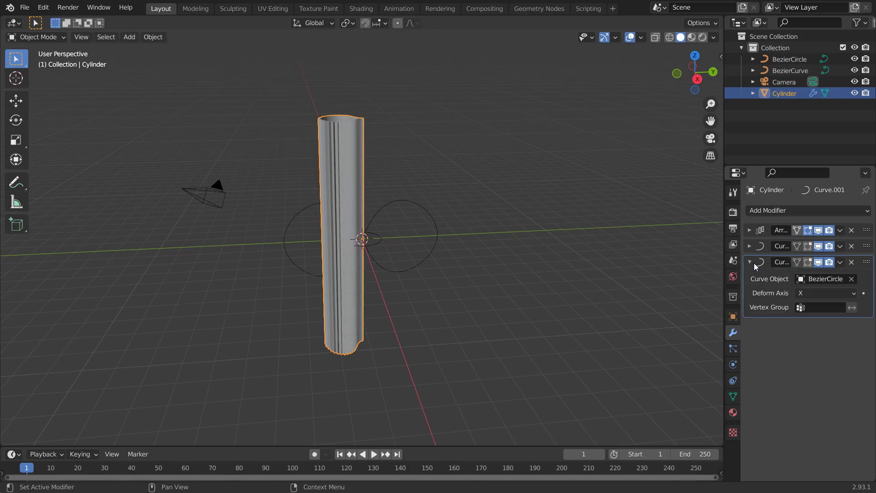
click(844, 293)
click(810, 332)
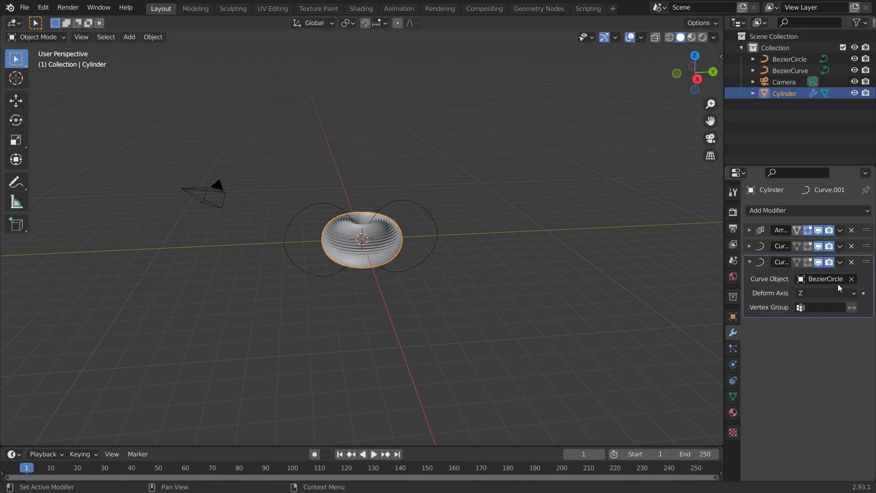
Replace the duplicated modifier's curve object with the figure-eight BezierCurve
click(852, 280)
click(851, 279)
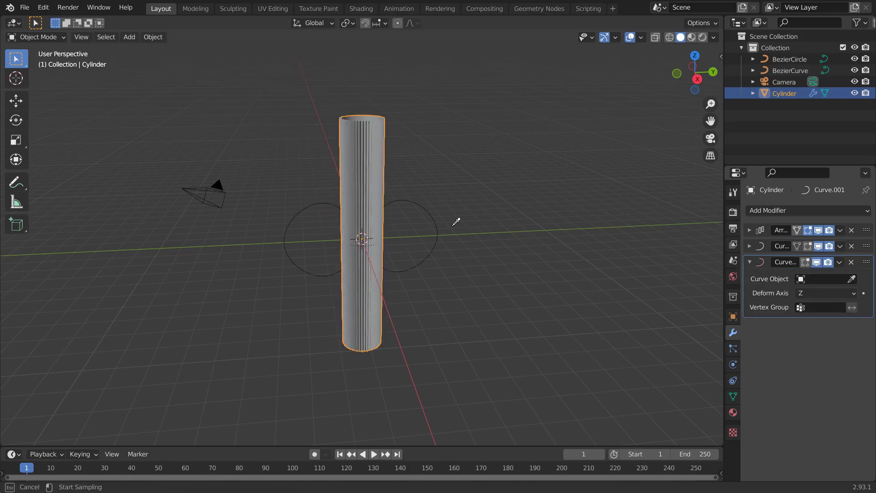
click(432, 219)
Stretch the Cylinder along Z until the tube closes around the whole figure-eight curve
scroll(457, 242, up, 3)
middle_drag(456, 242, 384, 248)
middle_drag(474, 230, 546, 204)
scroll(546, 204, down, 2)
key(s)
key(z)
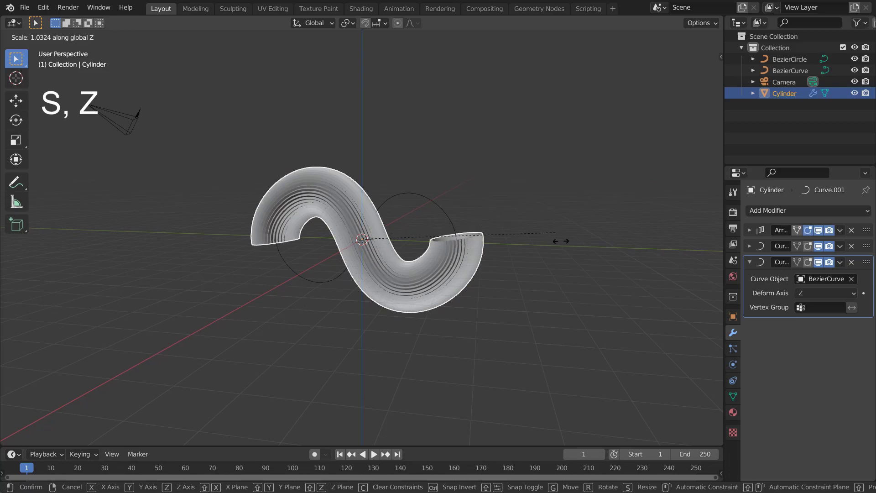
click(716, 378)
scroll(546, 264, up, 5)
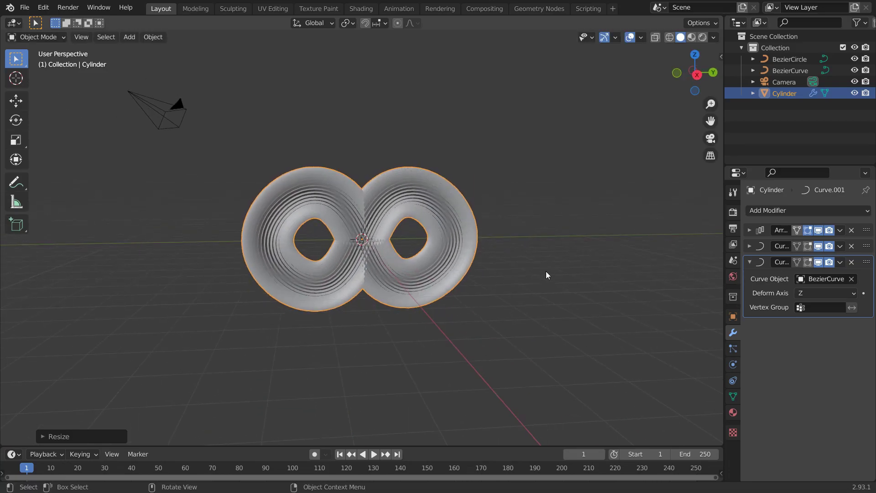
scroll(487, 262, up, 2)
scroll(502, 258, down, 4)
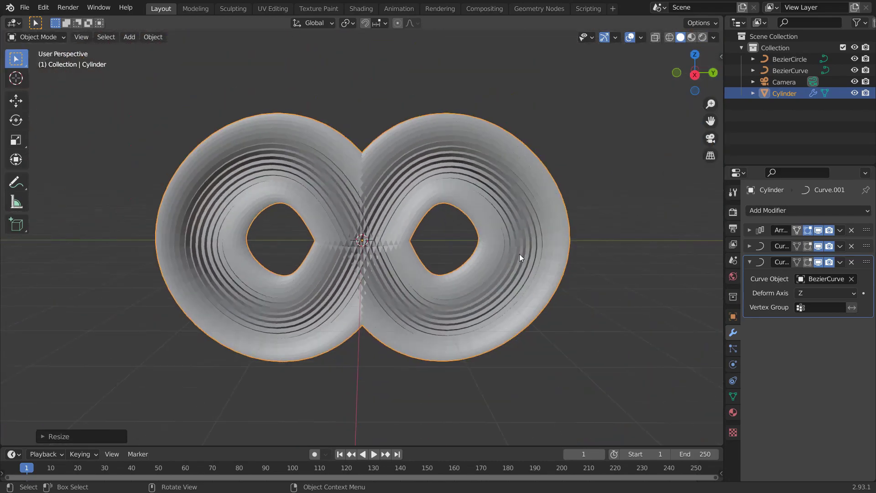
Try scaling the BezierCircle uniformly to change the tube's thickness
click(784, 59)
key(s)
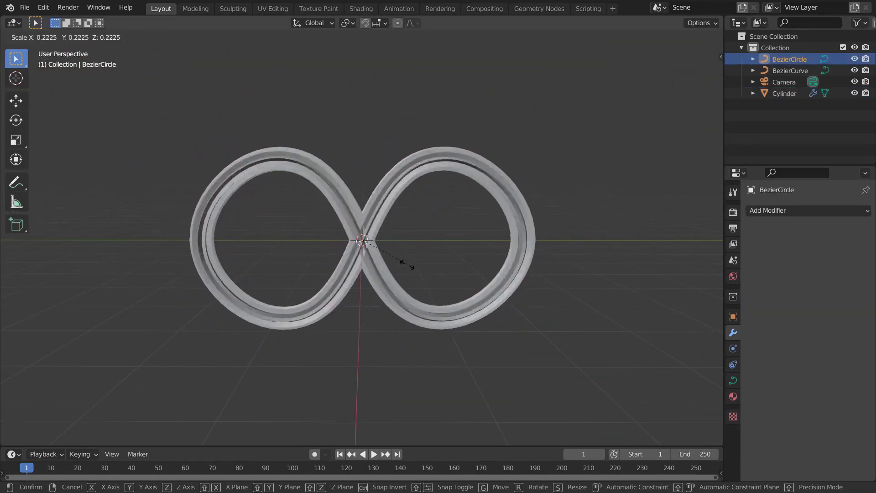
click(2, 314)
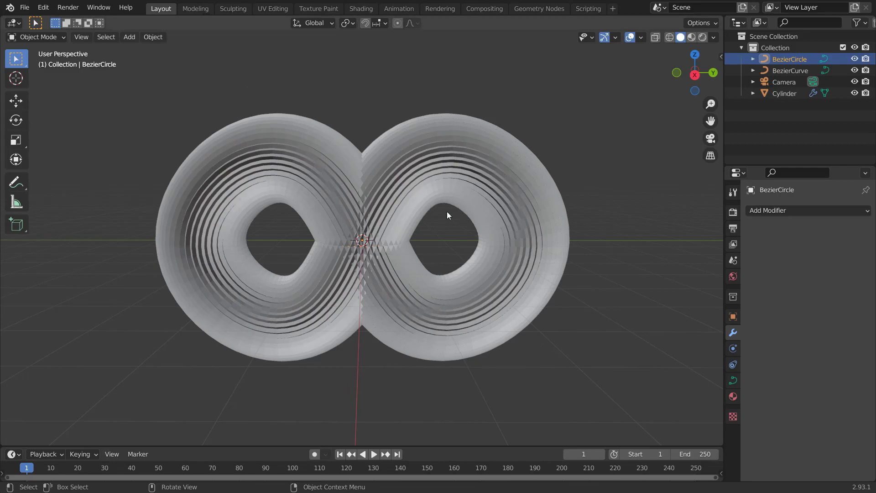
Switch to the right orthographic view and align the camera to that view
middle_drag(447, 212, 456, 229)
scroll(419, 221, down, 6)
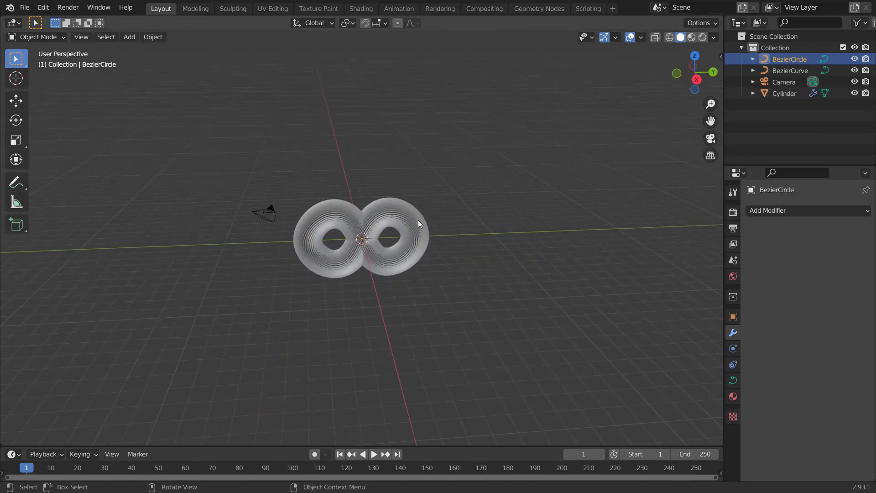
click(695, 79)
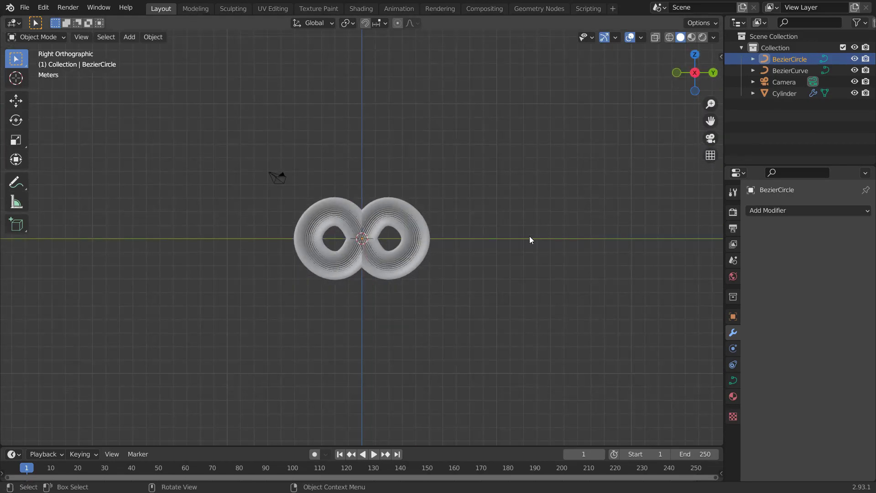
scroll(493, 256, up, 3)
key(ctrl+alt+KP_0)
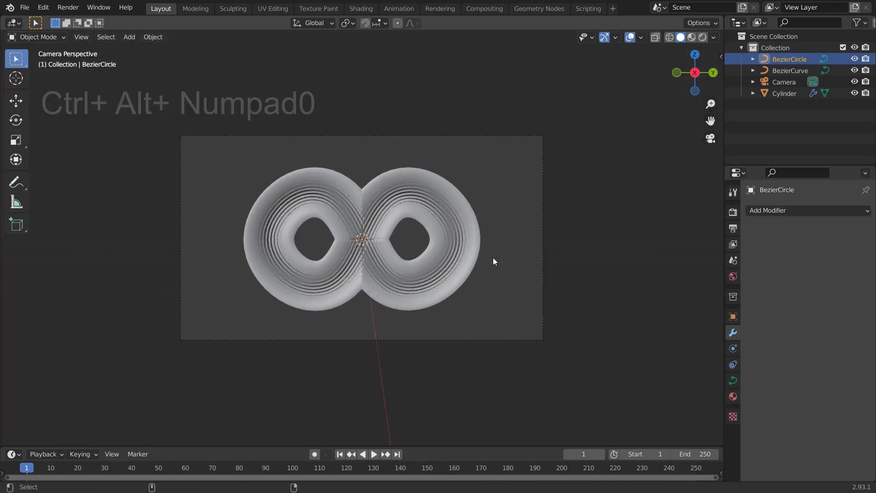
Set the camera's Y and Z location to 0 m
click(543, 245)
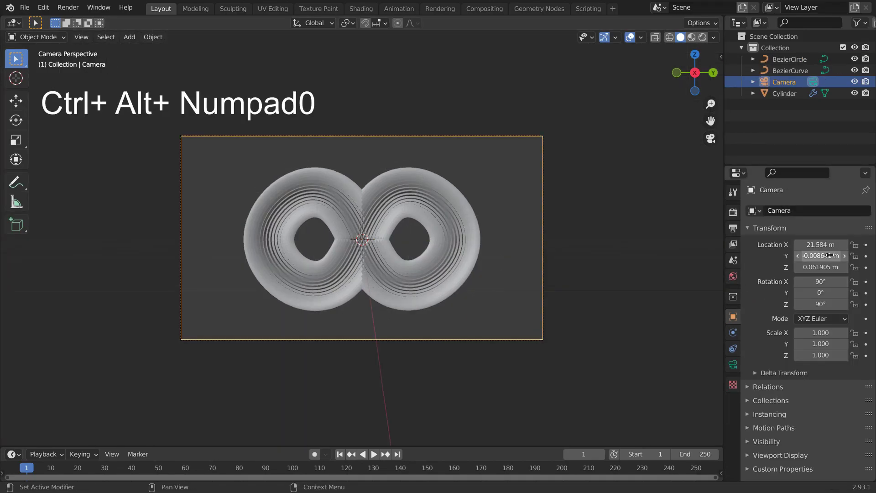
drag(830, 256, 829, 267)
text(0)
key(Return)
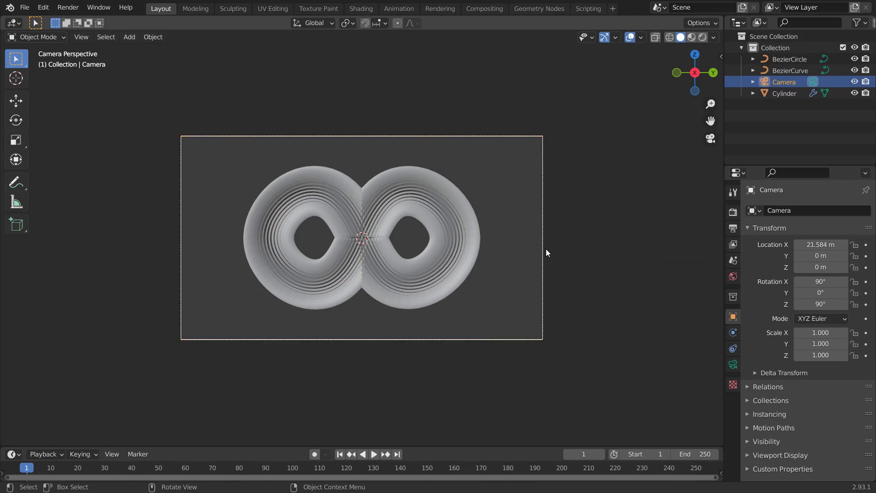
Open the figure-eight BezierCurve in Edit Mode
scroll(546, 247, up, 2)
click(477, 223)
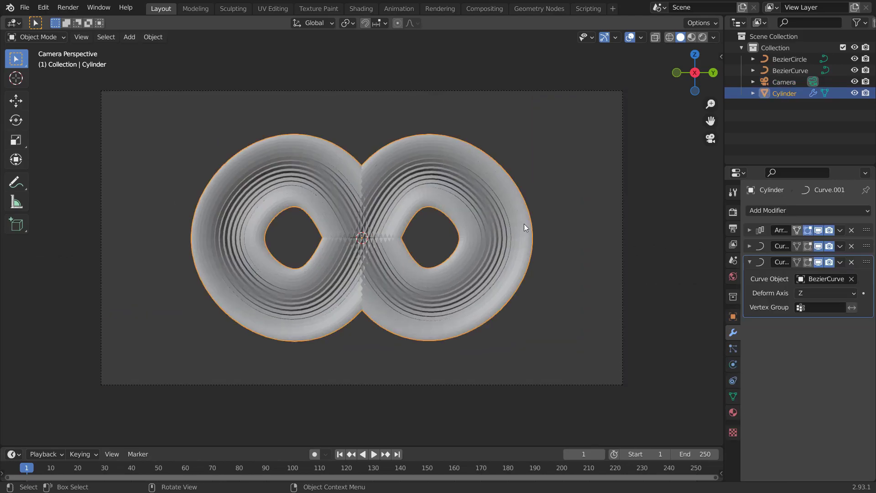
scroll(443, 196, up, 2)
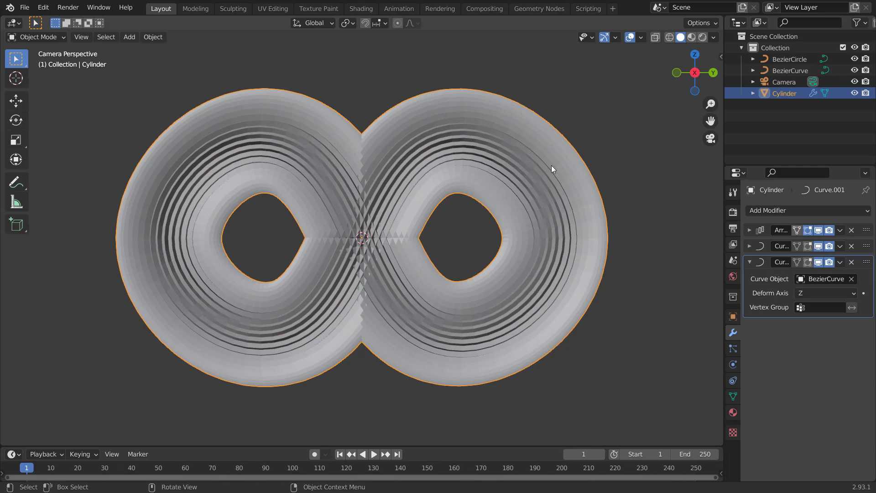
click(792, 72)
key(ctrl+Tab)
click(626, 152)
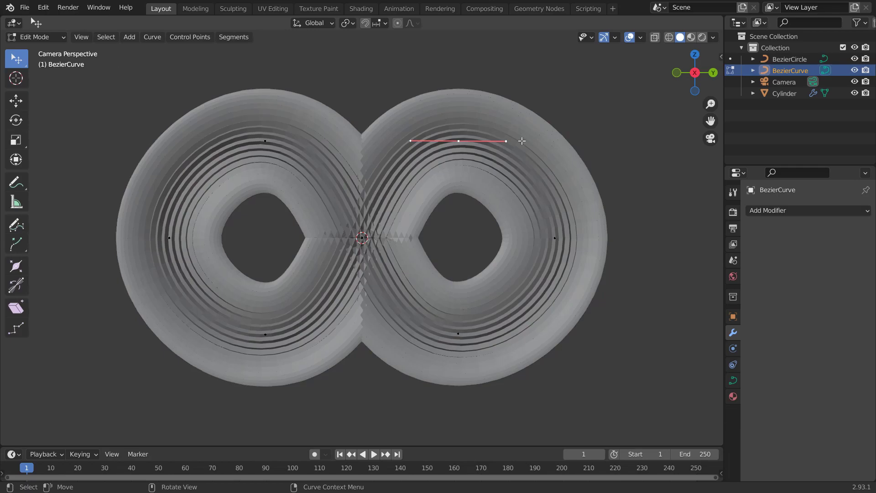
Lengthen the handles of the top and bottom control points on the right loop by scaling them along Y
shift+click(458, 333)
key(s)
key(y)
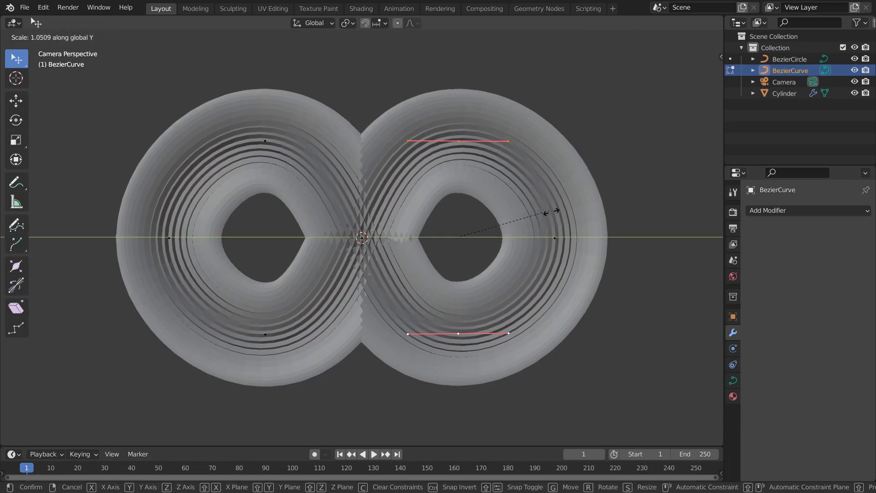
click(561, 220)
Lengthen the handles of the left loop's top and bottom control points by scaling them along Y
click(281, 138)
shift+click(266, 334)
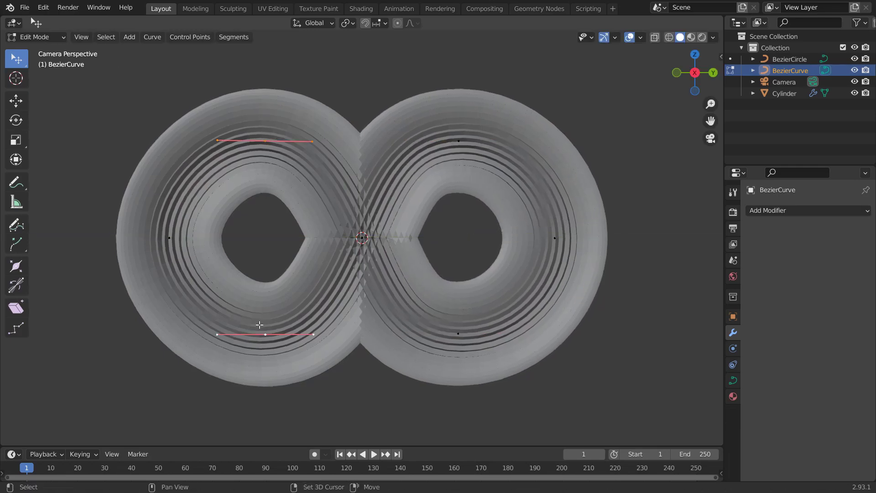
key(s)
key(y)
click(456, 222)
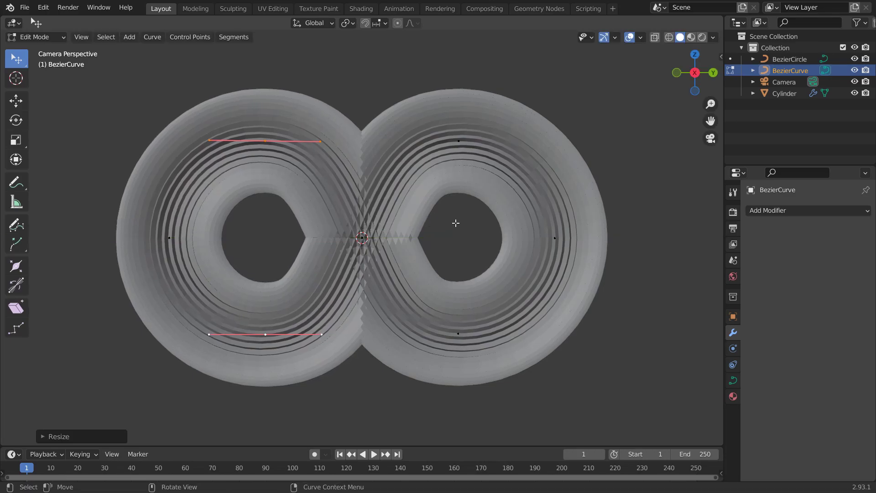
Rotate the two overlapping control points at the crossing in opposite directions, the first by about -13 degrees
click(369, 257)
key(r)
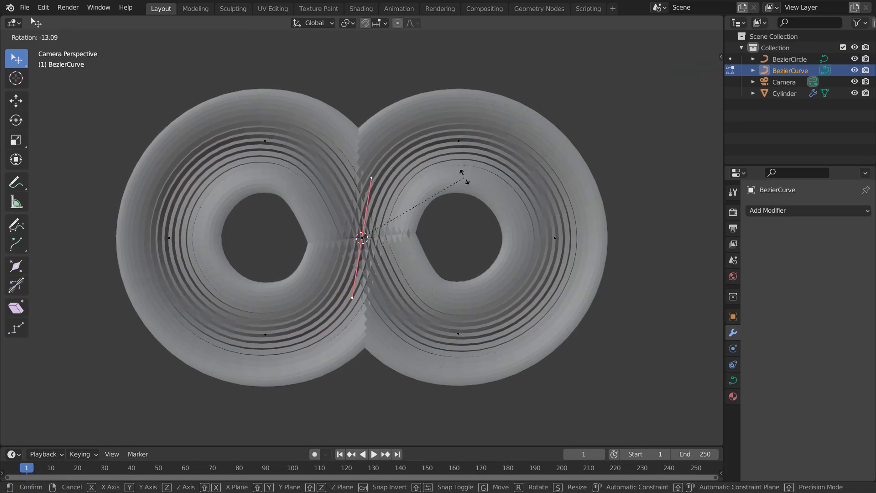
click(463, 175)
key(r)
click(468, 218)
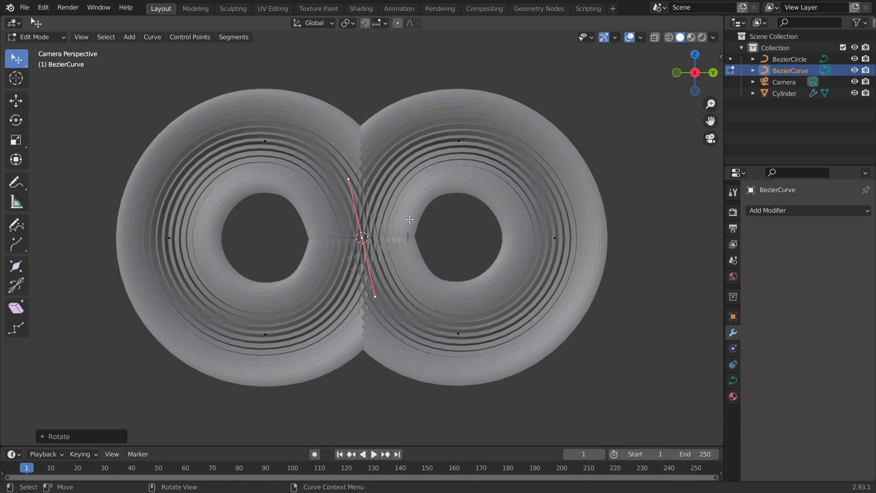
Move the selected control point at the crossing 0.1 m along X
scroll(398, 228, up, 3)
middle_drag(467, 231, 394, 192)
scroll(378, 270, up, 5)
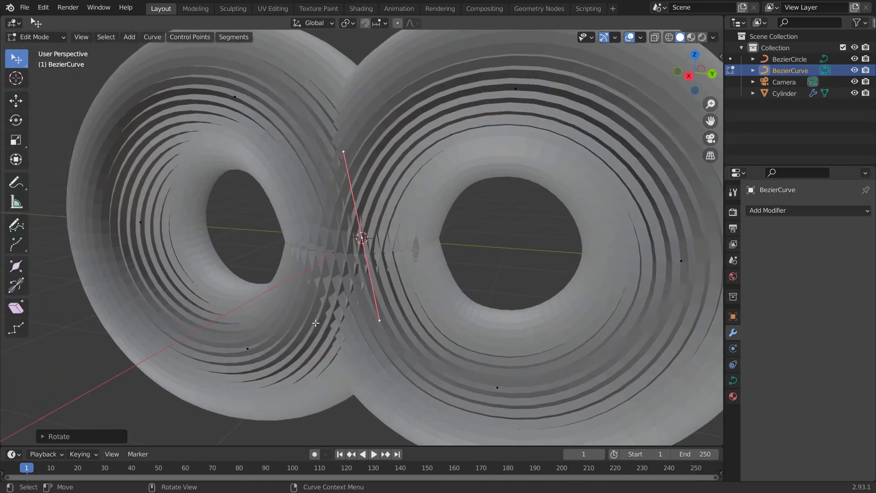
middle_drag(402, 246, 359, 252)
key(g)
text(x)
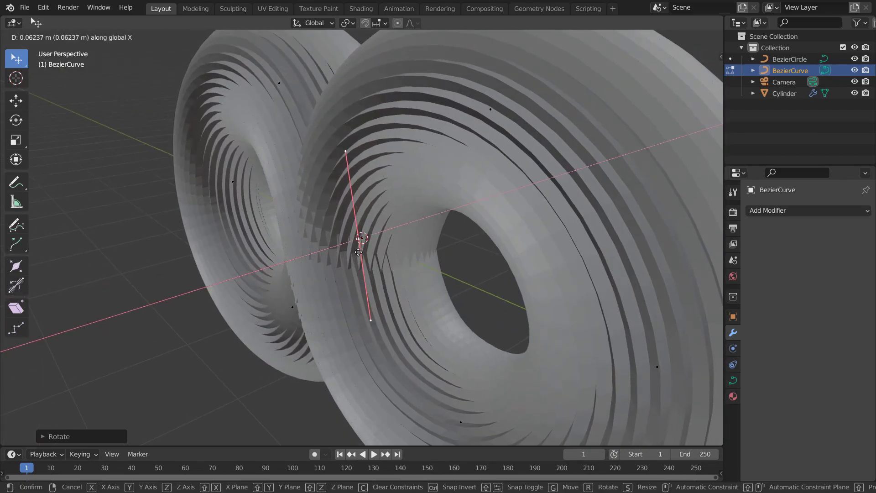
text(0.1)
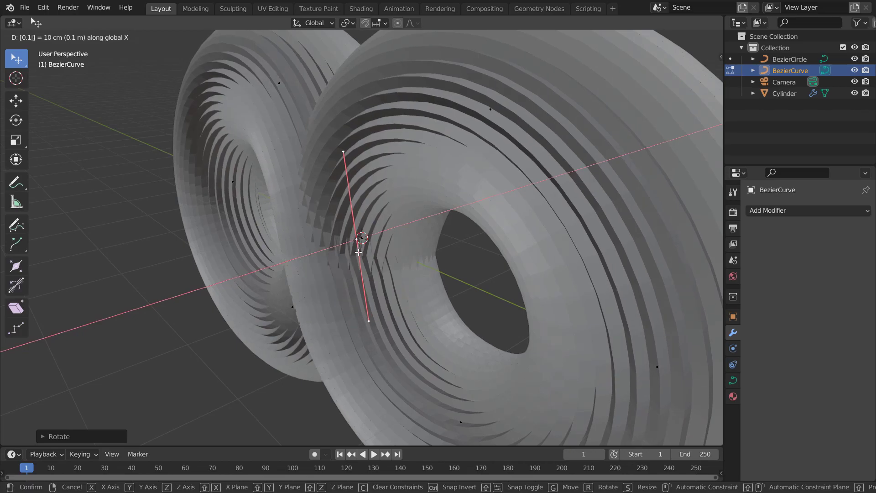
key(Return)
Move the other control point at the crossing along X in the negative direction
key(r)
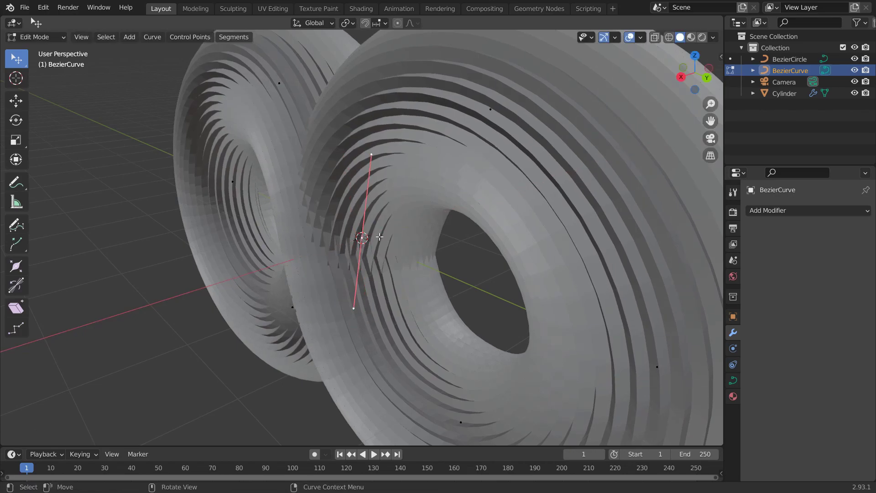
key(g)
key(x)
click(379, 236)
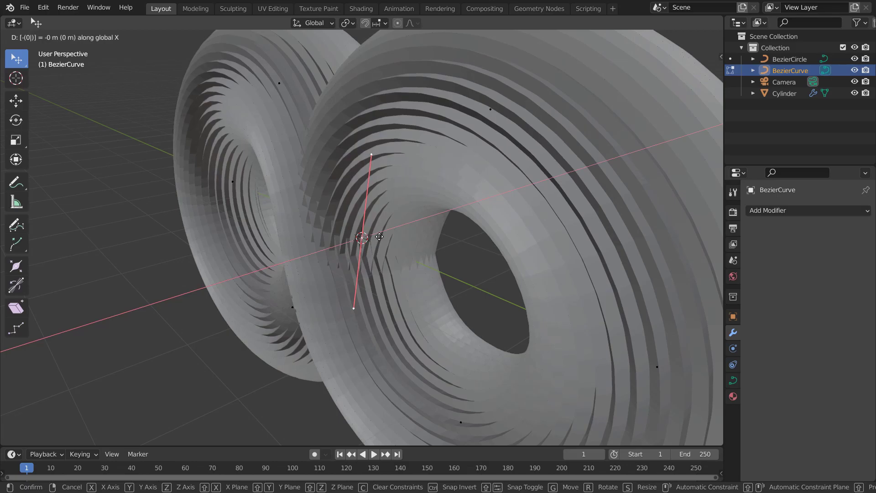
Spread both crossing control points apart by scaling them along X by a factor of about 3.9
middle_drag(379, 236, 357, 240)
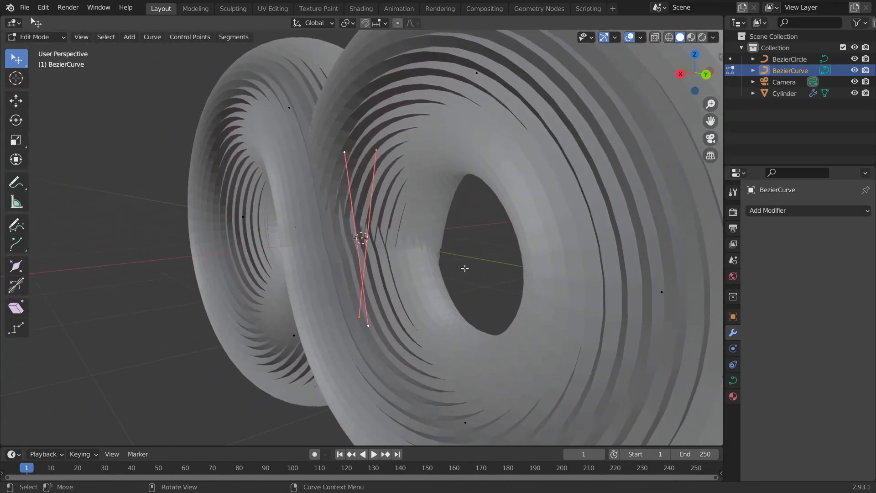
key(s)
key(x)
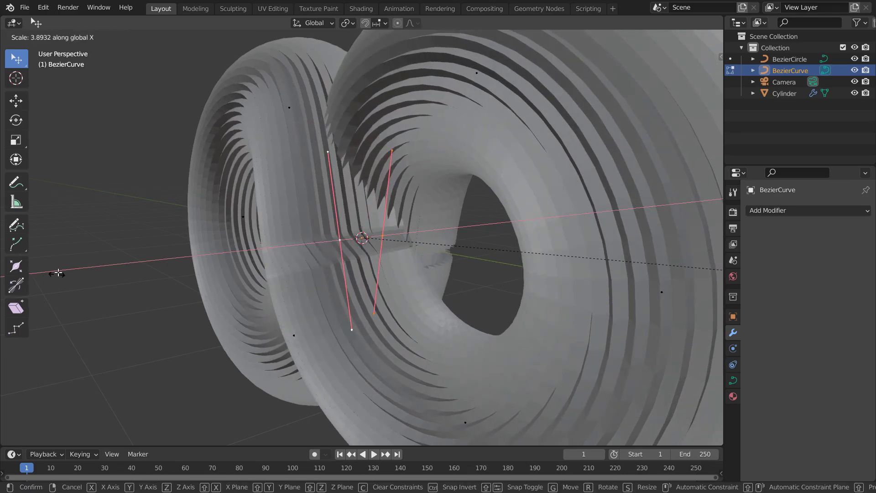
click(56, 274)
middle_drag(329, 256, 460, 246)
click(630, 38)
middle_drag(579, 150, 468, 252)
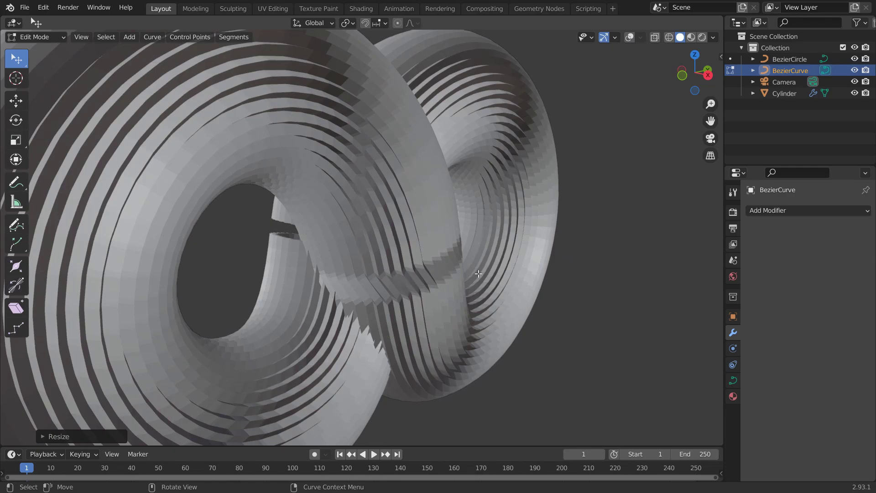
middle_drag(478, 274, 382, 270)
scroll(570, 138, down, 4)
key(shift+alt+z)
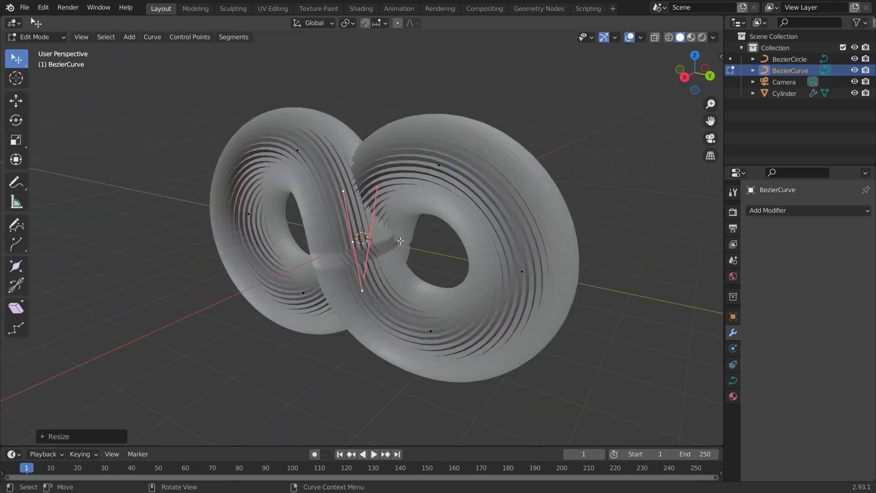
Mirror both crossing control points by scaling them -1 along X, and return to the camera view
middle_drag(570, 138, 447, 262)
scroll(446, 263, up, 3)
middle_drag(540, 252, 495, 269)
text(sx)
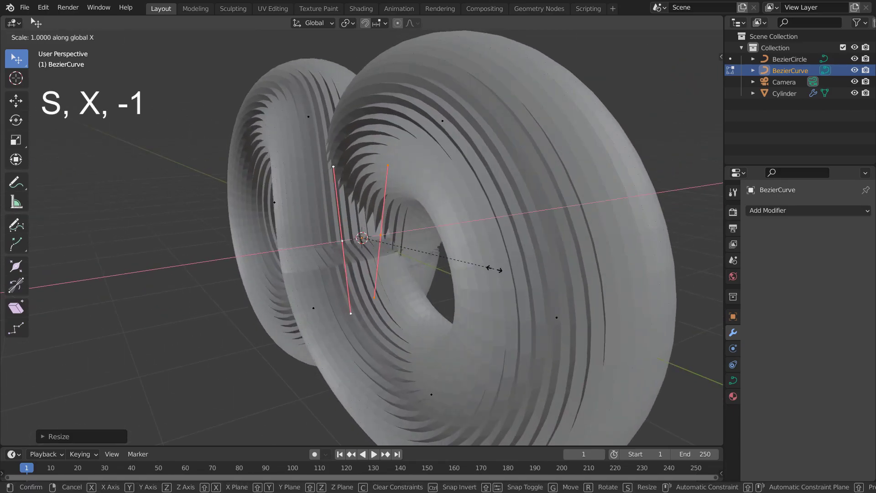
text(-1)
key(Return)
middle_drag(494, 269, 513, 246)
key(KP_0)
Return to Object Mode and stretch the Cylinder along Z until the gap at the crossing closes
click(403, 178)
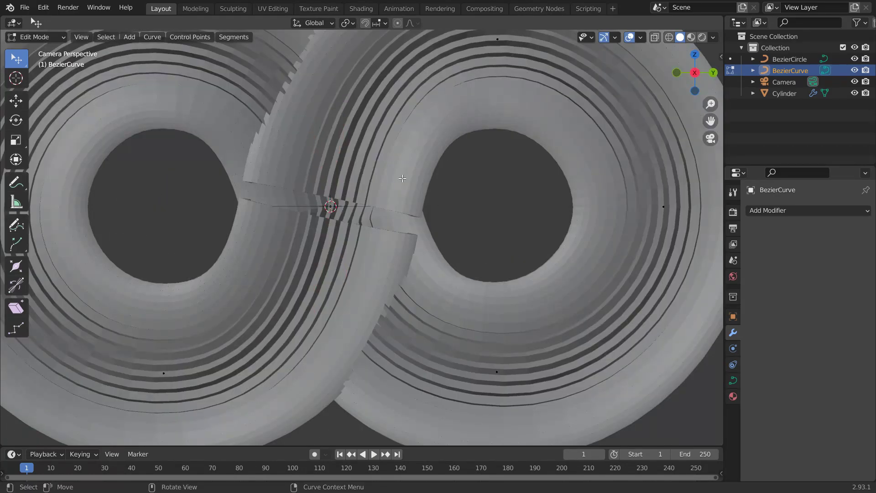
key(ctrl+Tab)
click(330, 193)
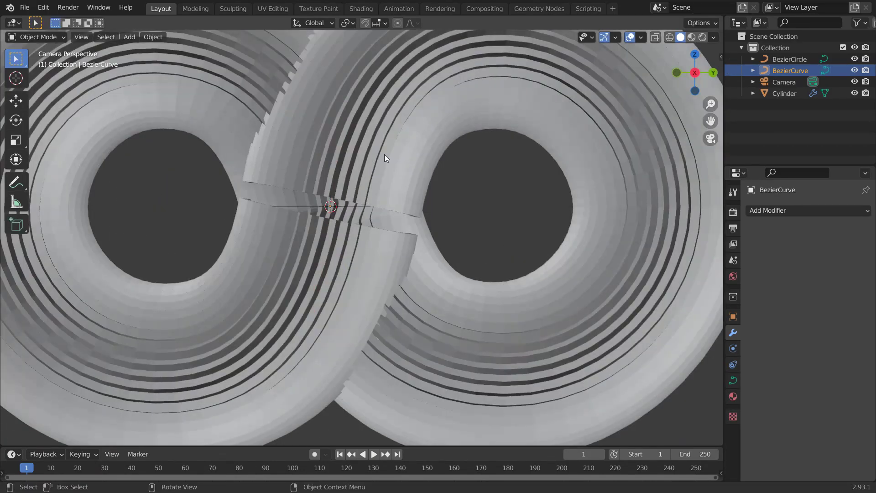
click(402, 144)
key(s)
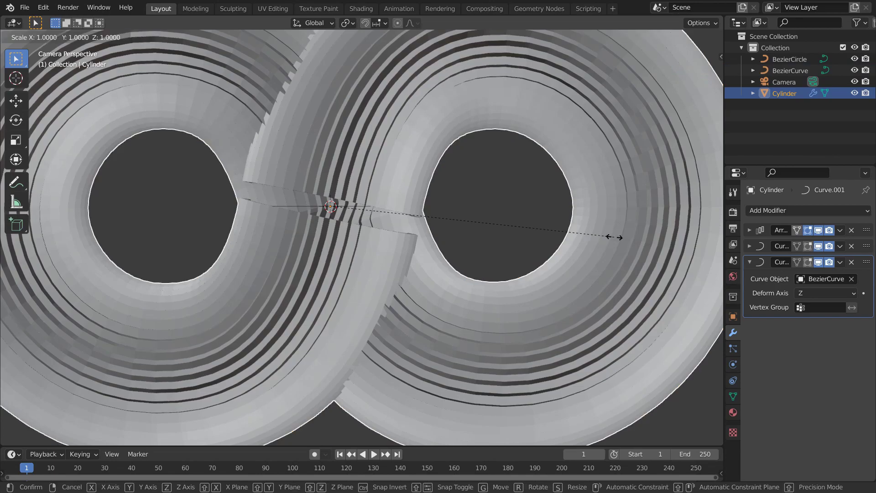
key(z)
click(620, 239)
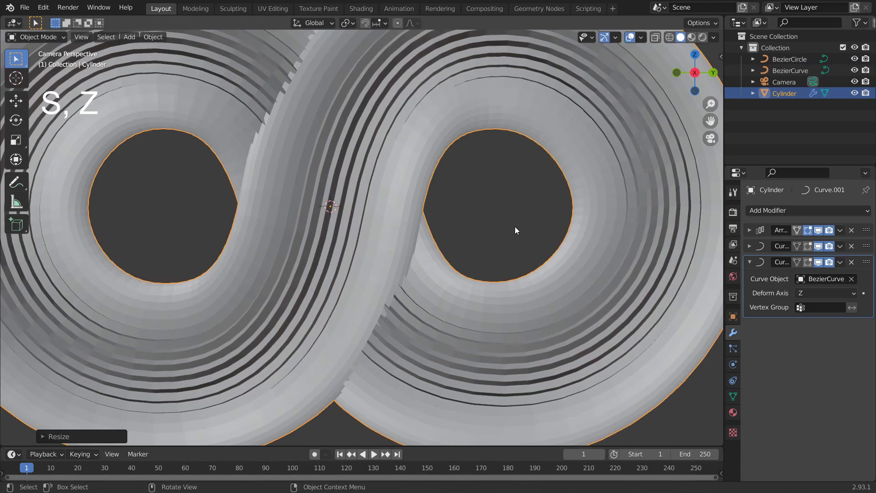
scroll(438, 204, down, 3)
scroll(438, 203, up, 3)
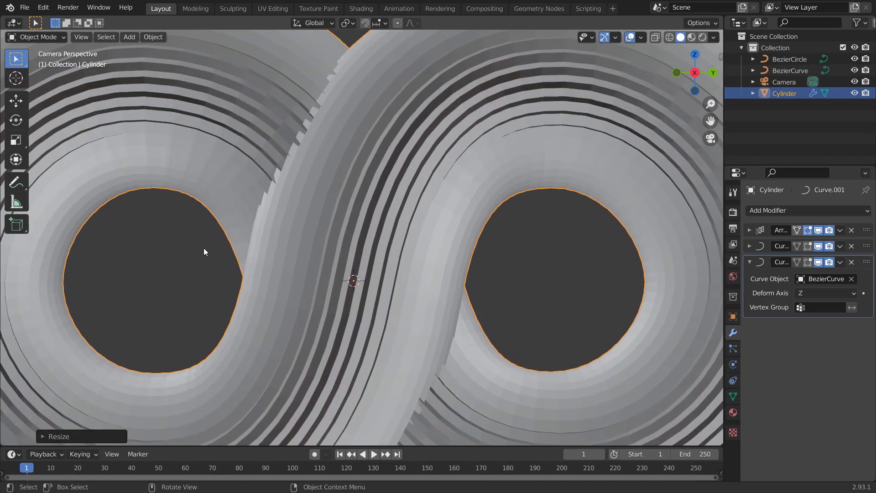
In the BezierCurve's Edit Mode, spread both crossing control points further apart by scaling along X
click(790, 70)
key(ctrl+Tab)
click(497, 235)
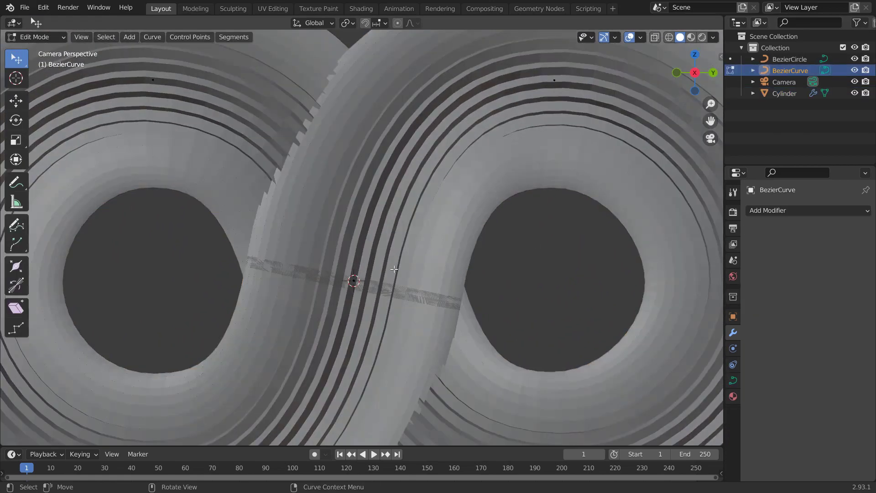
click(354, 281)
shift+click(355, 281)
key(s)
key(x)
click(501, 325)
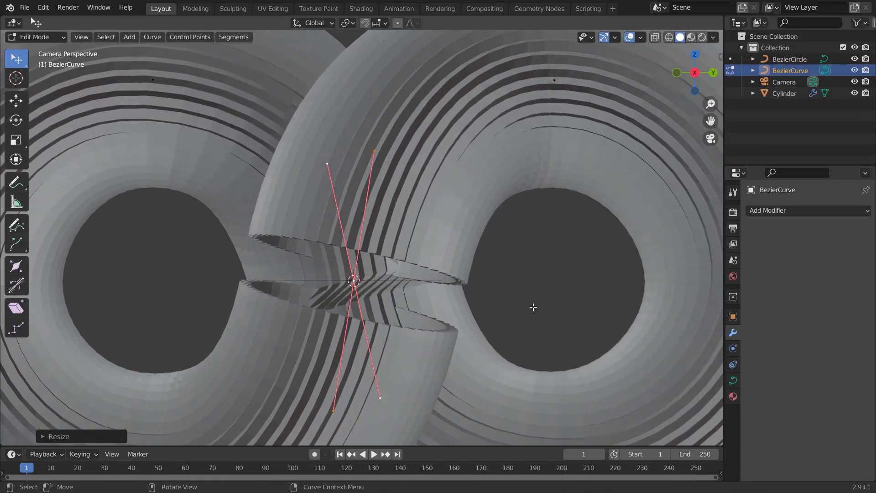
Leave the curve's Edit Mode, scale the Cylinder along Z until its ends meet at the crossing, and return to the camera view
middle_drag(532, 307, 402, 276)
key(ctrl+Tab)
click(495, 223)
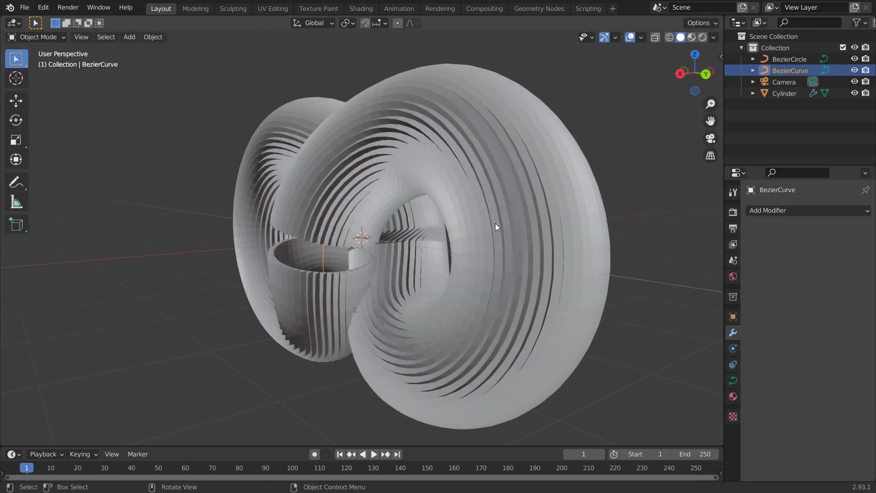
click(470, 258)
key(s)
key(z)
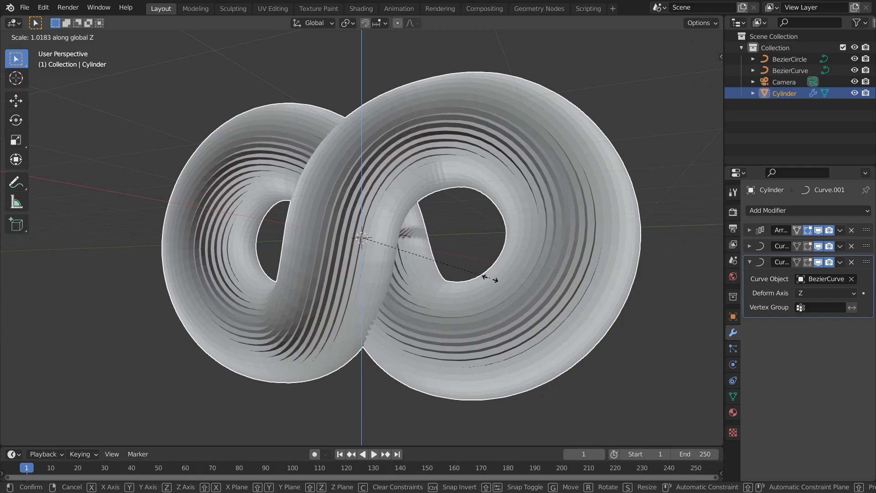
click(493, 277)
key(s)
key(z)
click(469, 276)
key(KP_0)
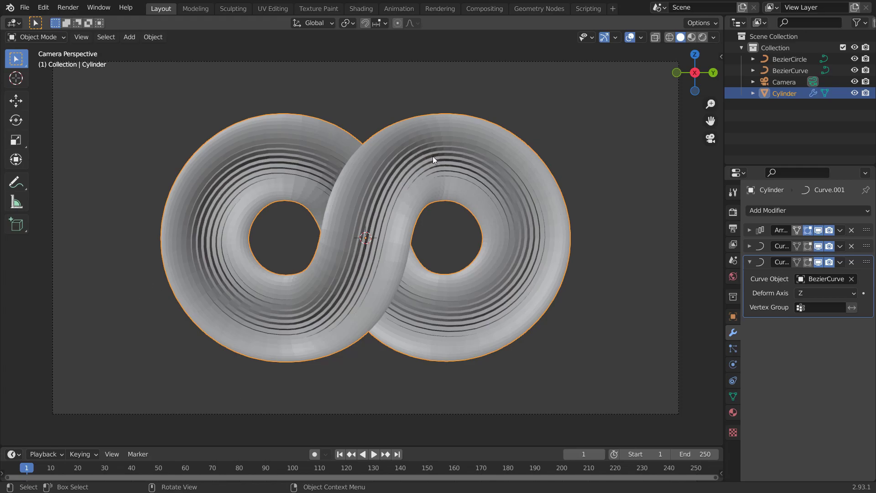
Add a Simple Deform Twist modifier above the Cylinder's BezierCurve modifier, with BezierCircle as origin and Z as axis
click(781, 213)
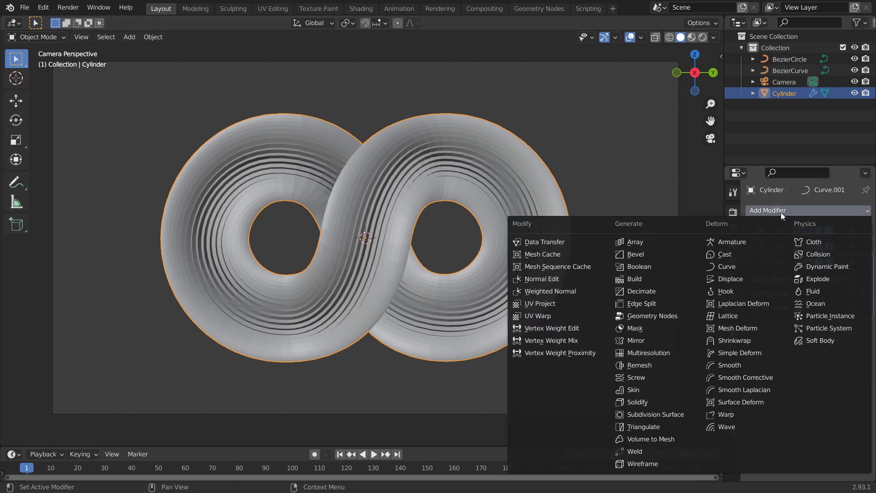
click(735, 354)
drag(867, 327, 833, 252)
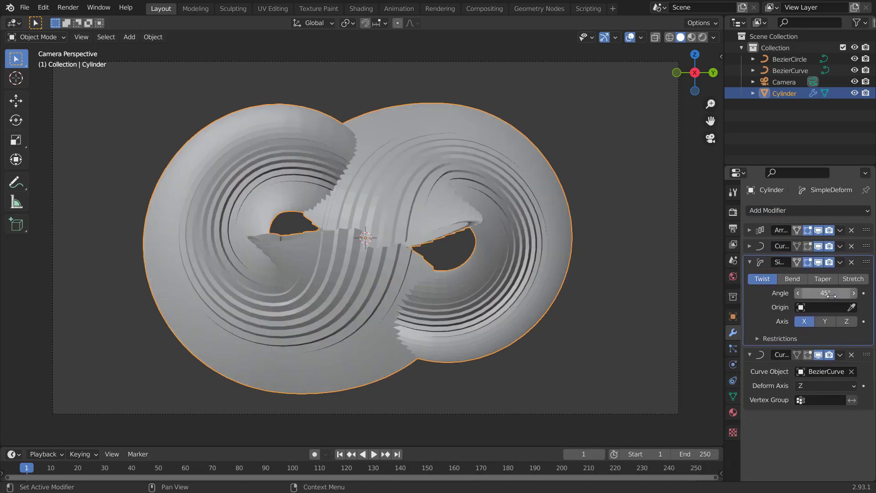
click(851, 309)
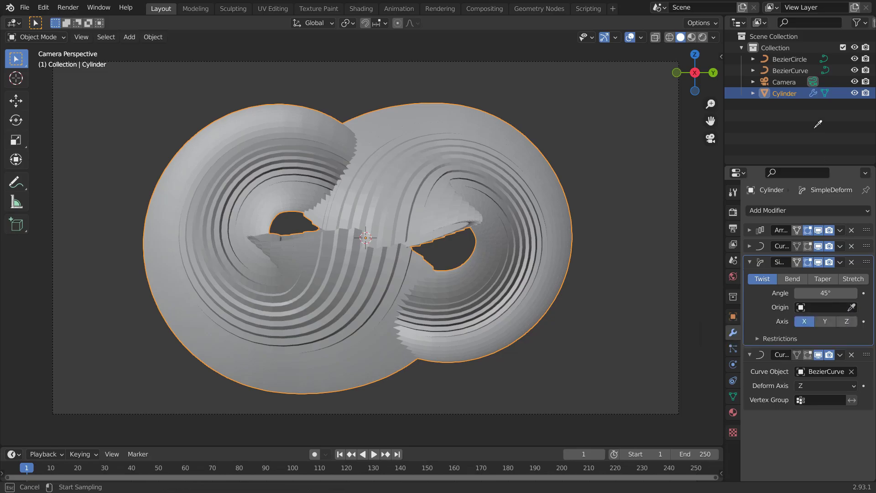
click(795, 62)
click(847, 321)
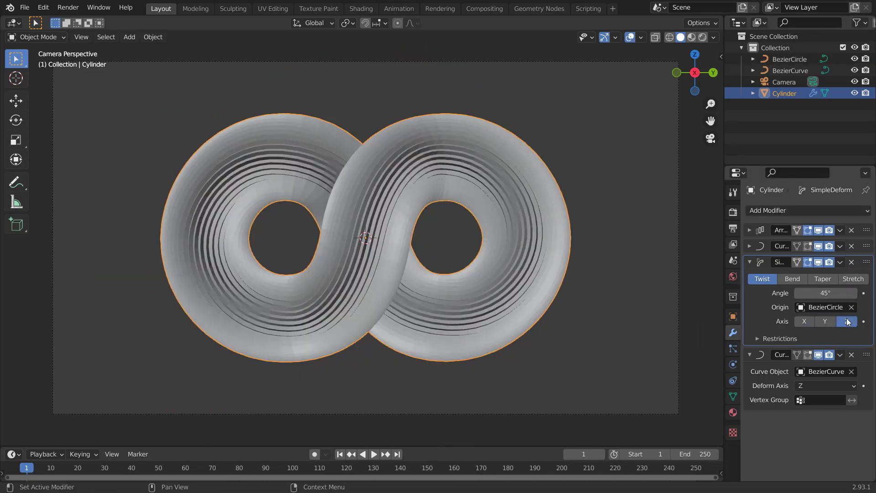
Set the Simple Deform modifier's twist angle to 360°
drag(833, 289, 835, 289)
click(833, 289)
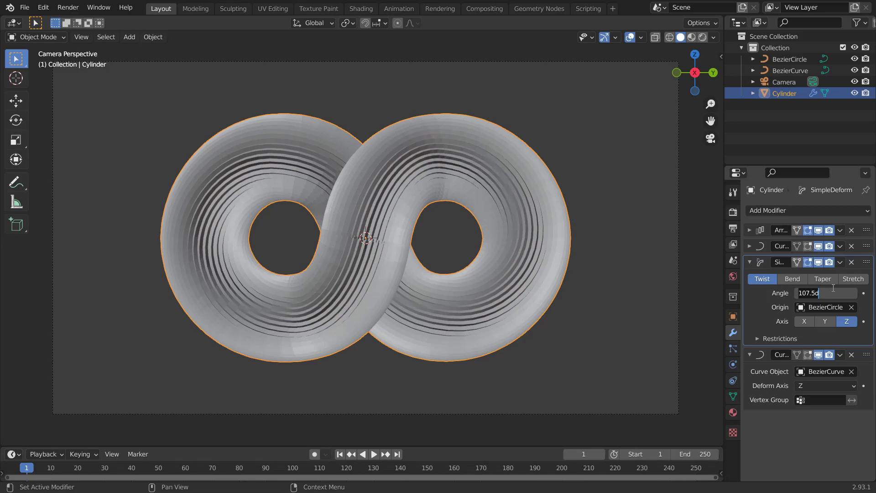
text(360)
key(Return)
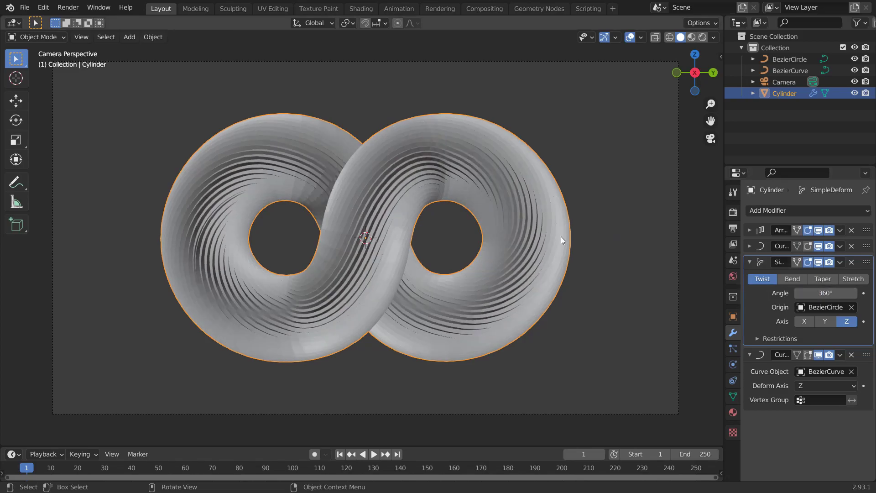
scroll(560, 236, up, 3)
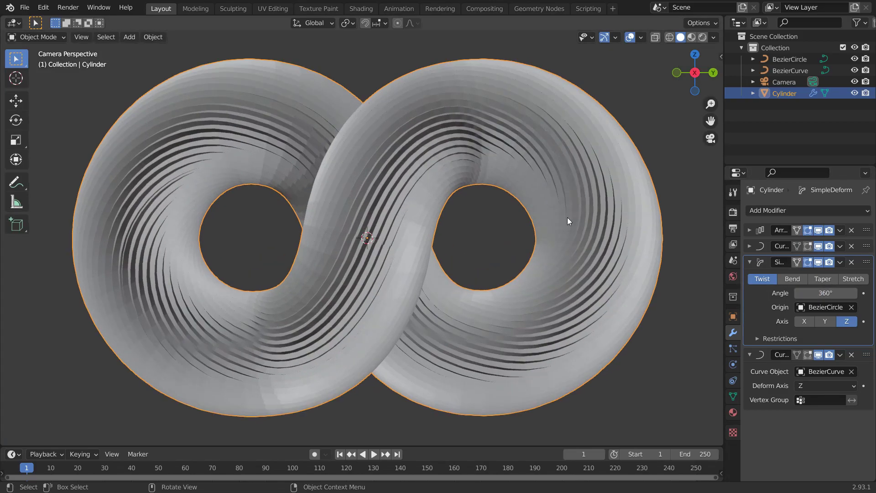
Try a twist angle of 360*4 degrees on the Cylinder and return the angle to 360°
click(829, 293)
key(BackSpace)
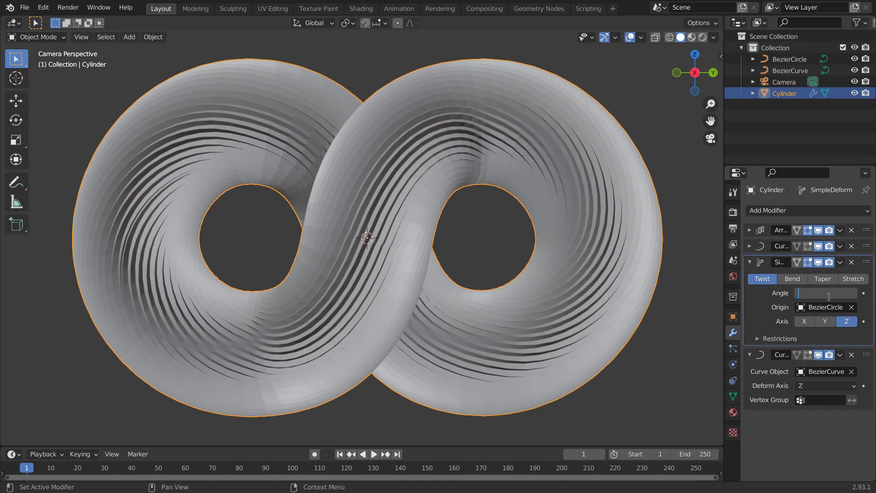
text(360*4)
key(Return)
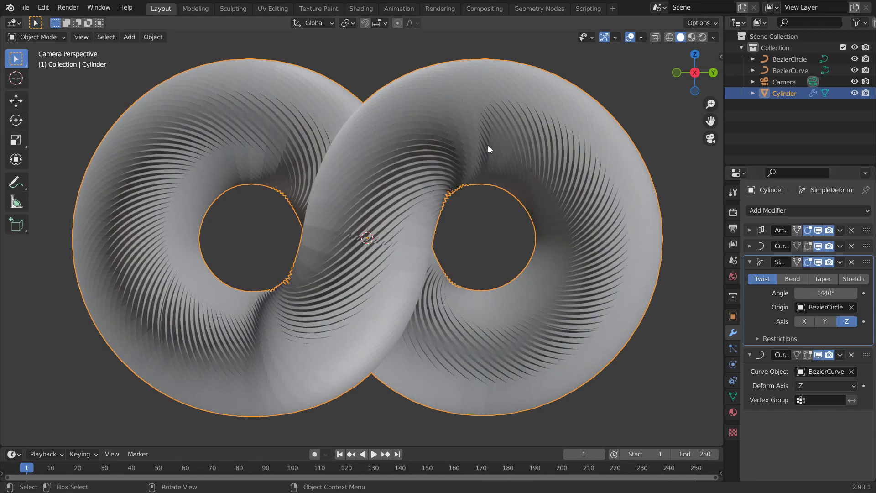
scroll(488, 149, down, 1)
click(840, 295)
key(ctrl+a)
text(360)
key(Return)
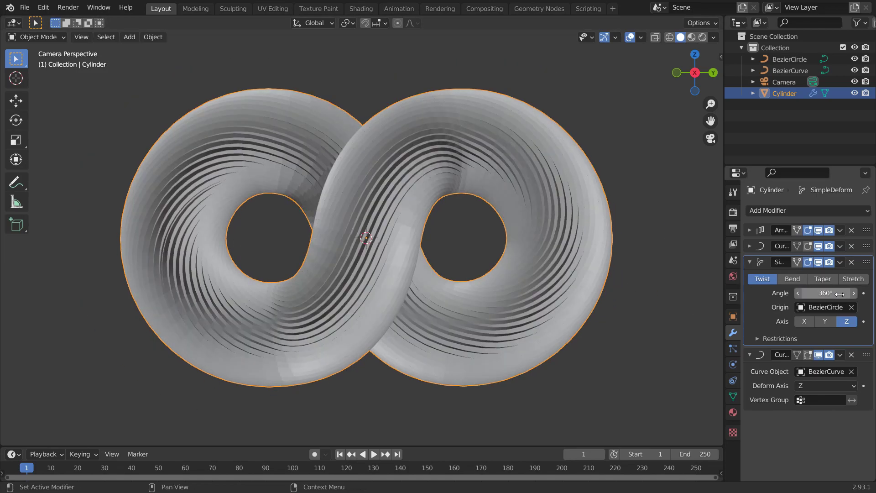
scroll(482, 241, up, 1)
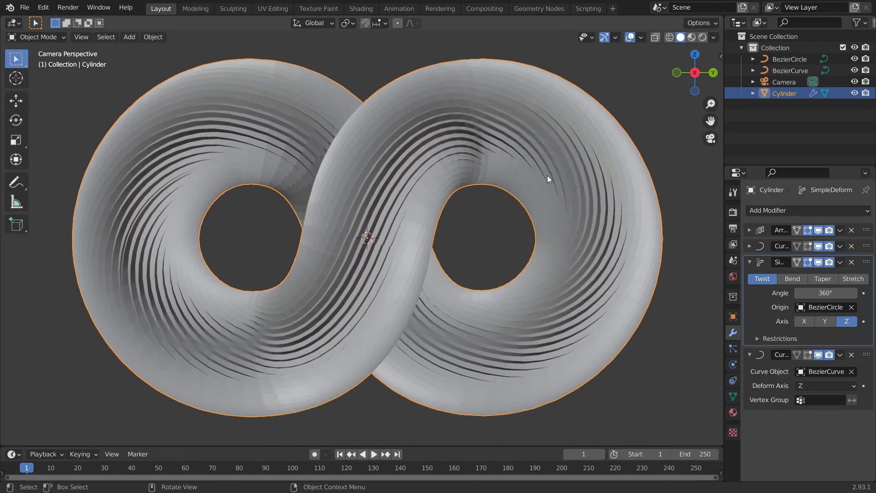
Try a preview resolution of 32 on the BezierCircle and undo the change
click(788, 59)
click(734, 380)
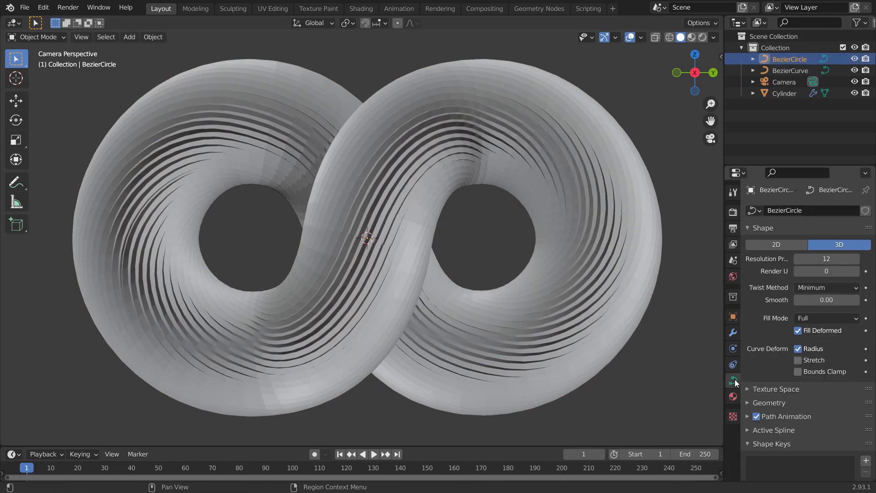
click(834, 259)
text(32)
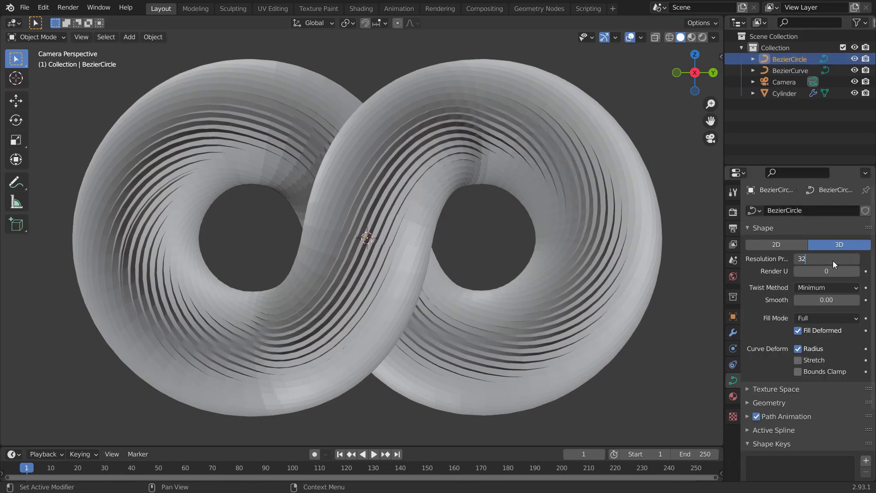
key(Return)
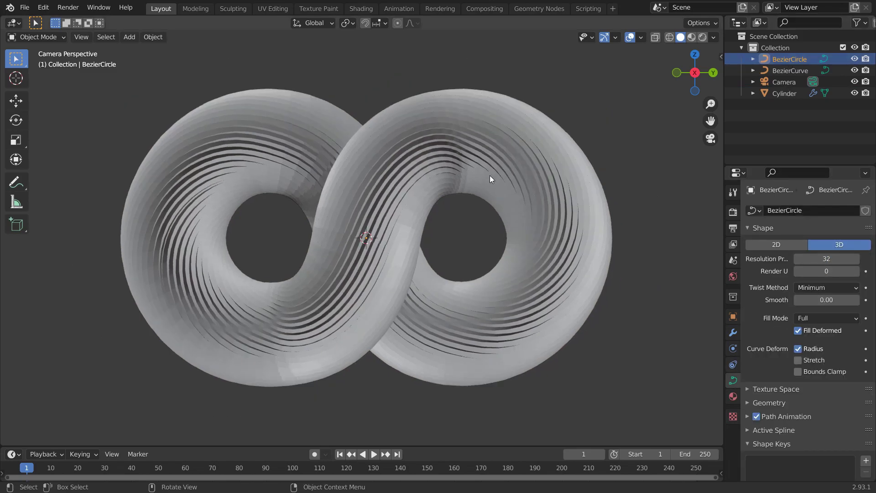
key(ctrl+z)
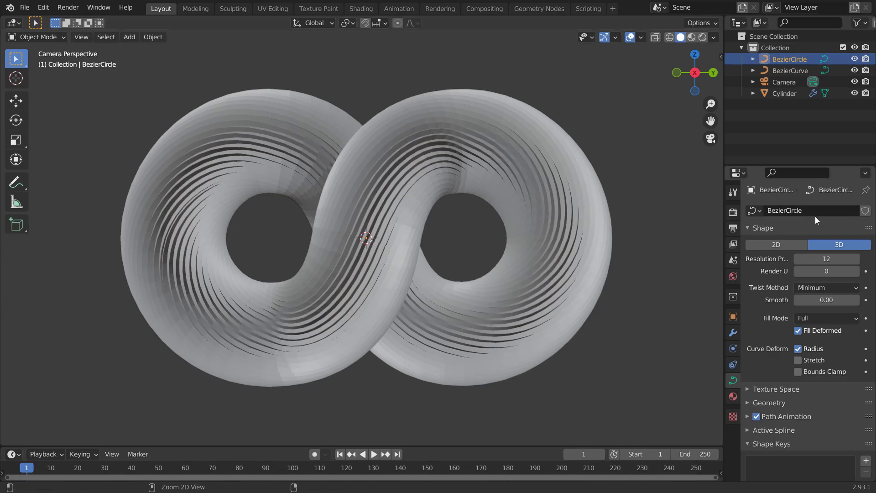
Set the BezierCurve's preview resolution to 32
click(795, 70)
click(821, 259)
text(3)
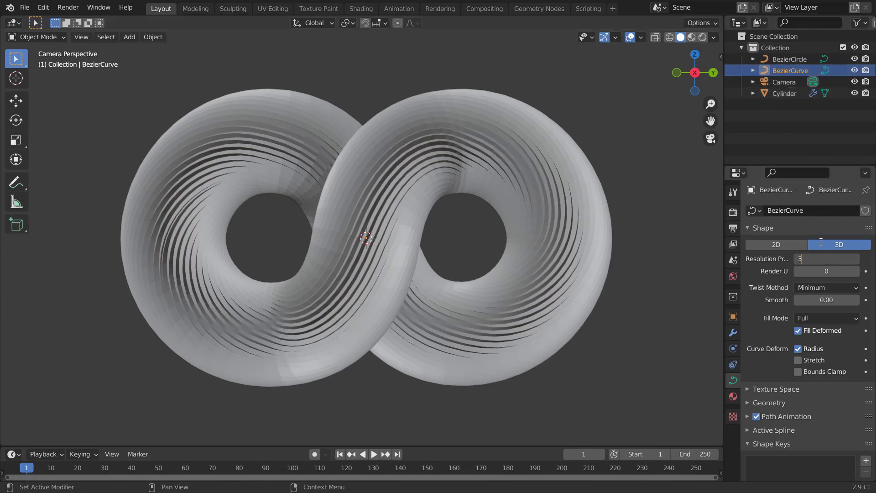
text(2)
key(Return)
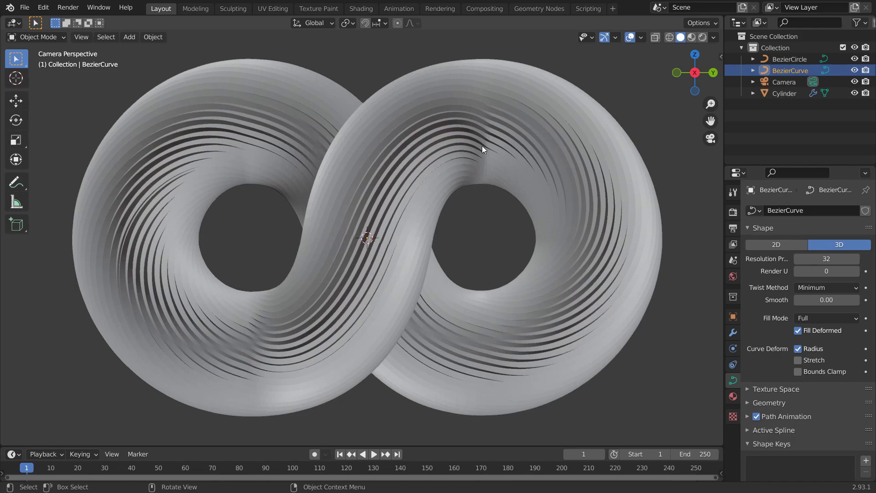
Make the BezierCurve the active object and enter its Edit Mode
click(513, 147)
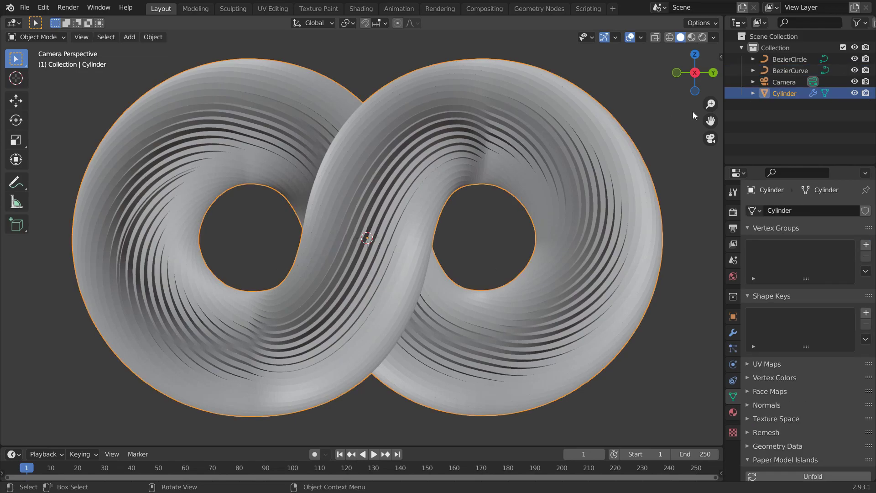
click(785, 59)
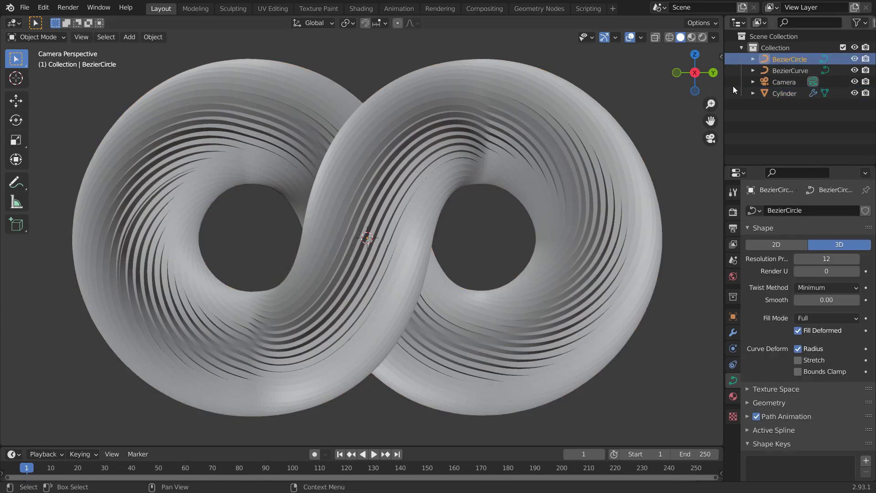
click(776, 71)
key(ctrl+Tab)
click(379, 207)
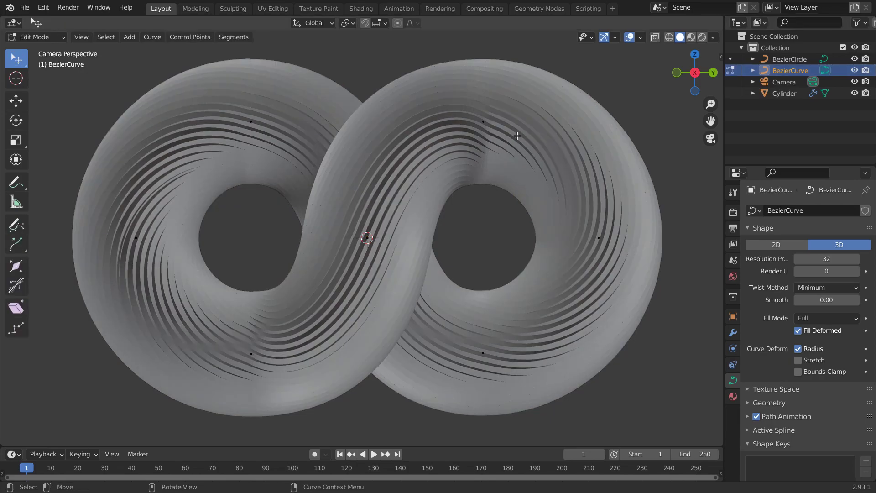
Rotate the upper control point of the curve's right loop by 10° about Z and return to the camera view
click(629, 38)
key(r)
key(z)
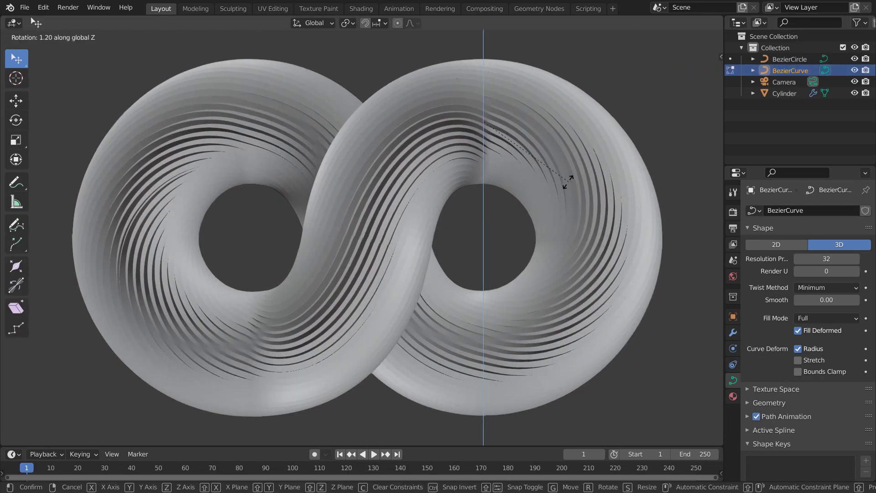
click(545, 198)
middle_drag(545, 198, 508, 232)
scroll(507, 232, up, 4)
click(628, 37)
text(r)
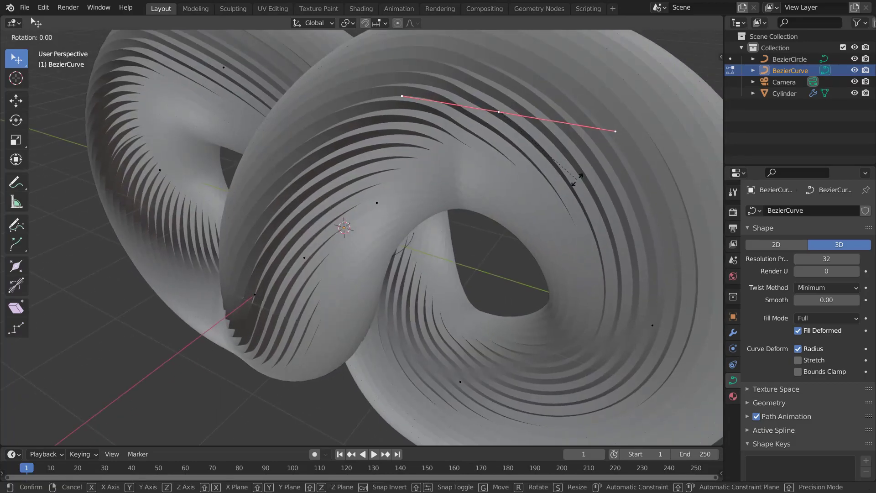
text(z10)
key(Return)
key(KP_0)
Rotate the lower control point of the curve's left loop by -10° about Z
click(240, 358)
scroll(401, 387, up, 2)
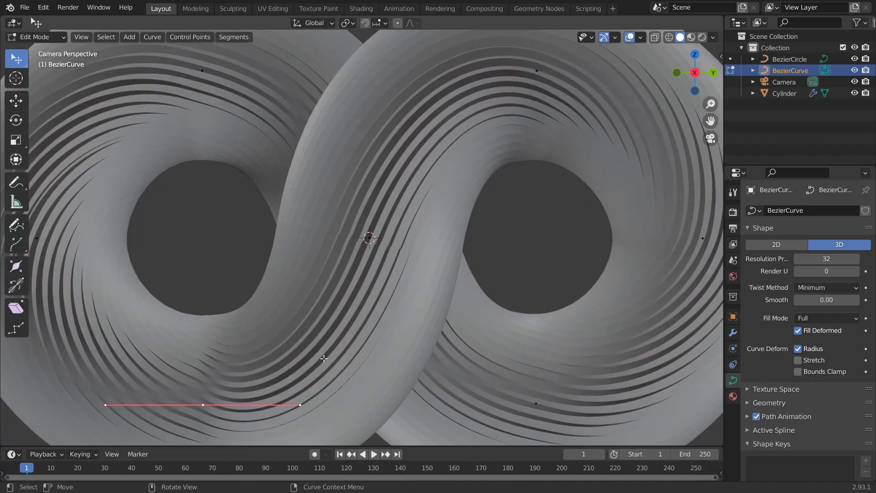
shift+middle_drag(416, 390, 454, 319)
text(rz-10)
key(Return)
scroll(460, 224, down, 4)
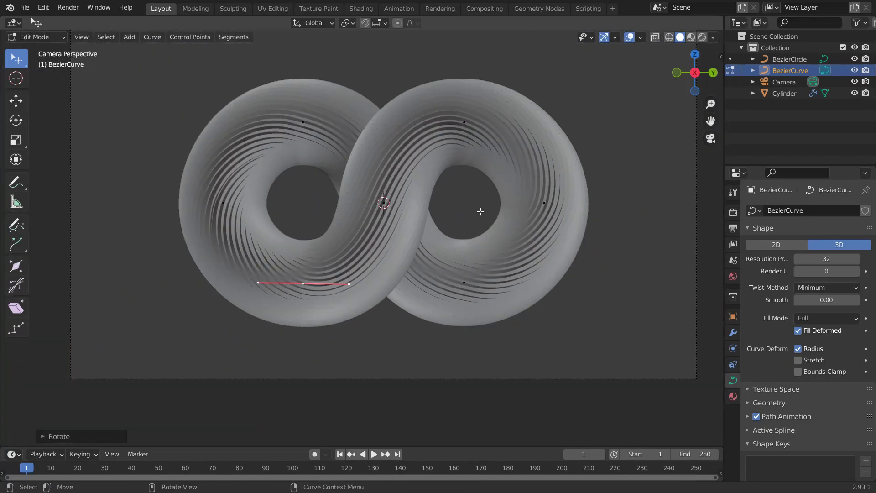
Return to Object Mode with the camera frame in view and save the file as curves.blend
key(Tab)
key(Home)
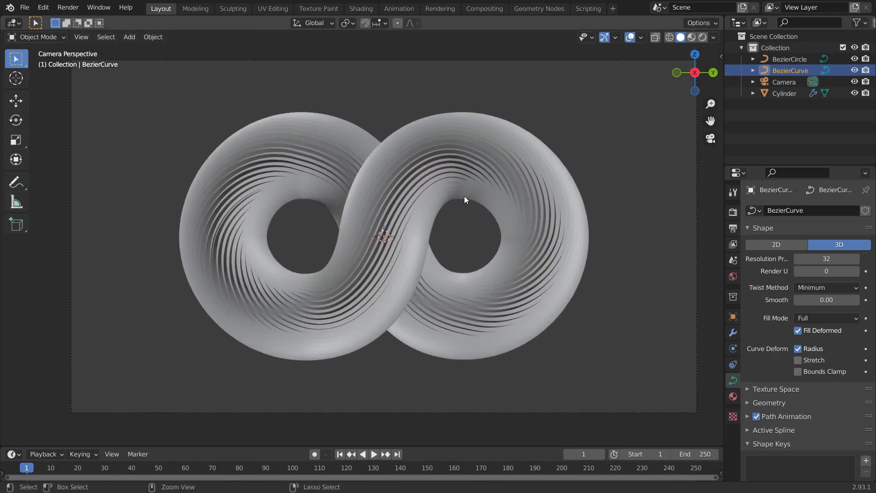
key(ctrl+shift+s)
click(625, 399)
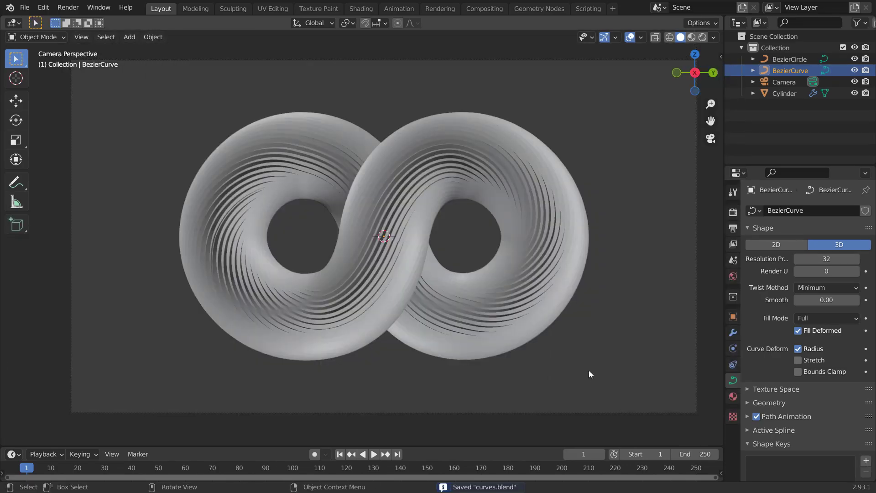
Bring up the Cylinder's modifier settings and collapse the Simple Deform modifier
click(733, 333)
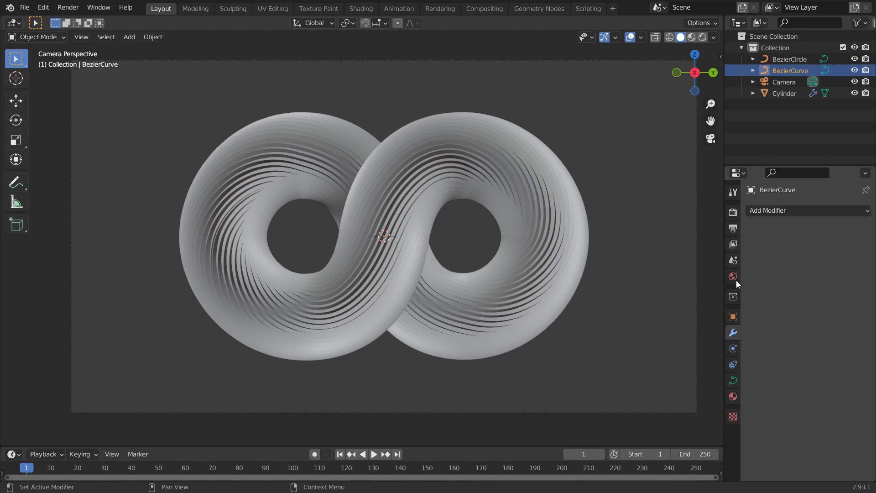
click(545, 231)
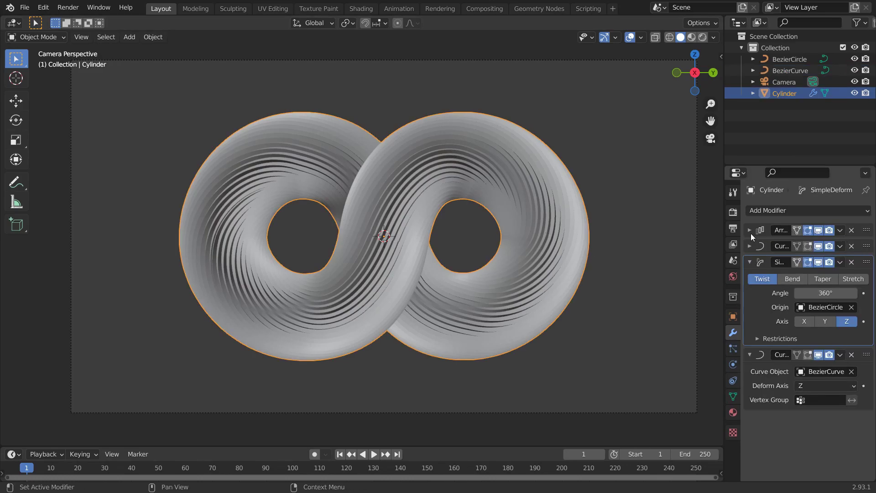
click(753, 262)
Scale the Cylinder along Z to about 0.998 to close the strip seam at the crossing
scroll(448, 250, up, 5)
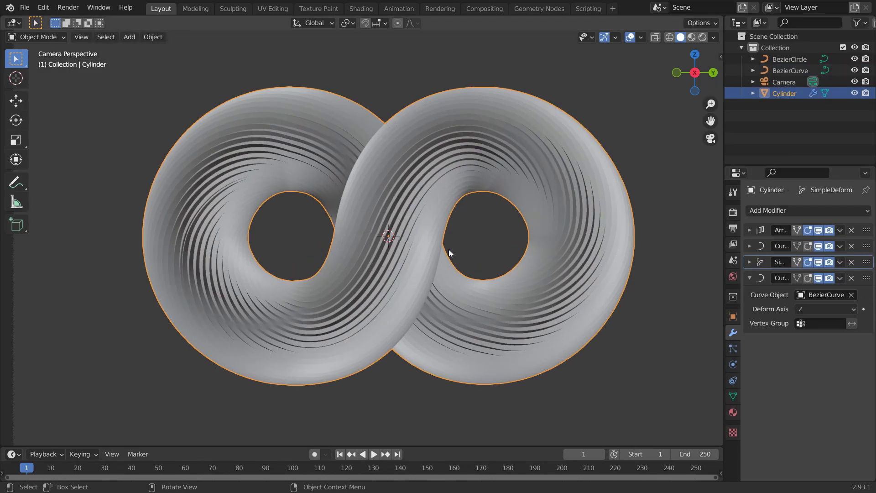
scroll(454, 256, up, 2)
scroll(458, 241, up, 3)
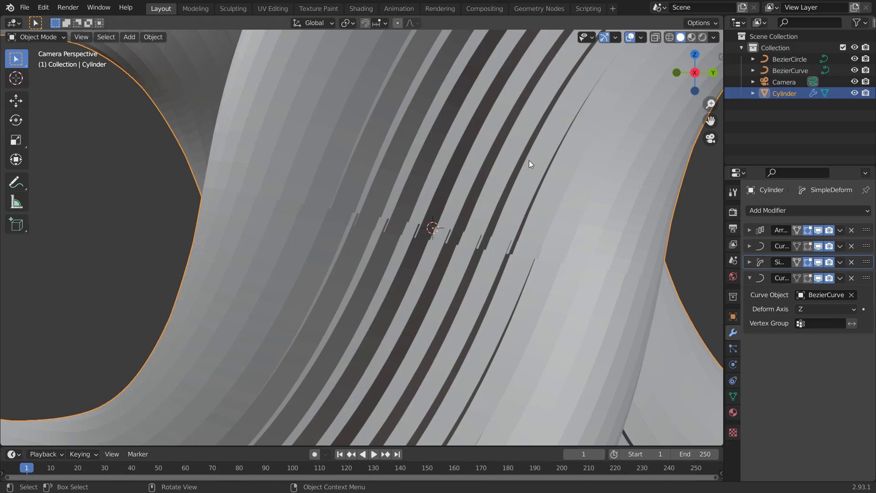
key(s)
key(z)
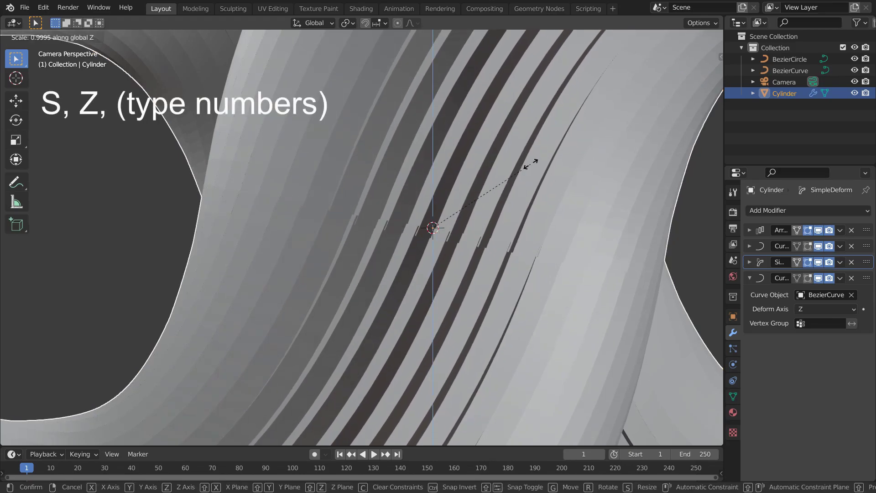
text(0.99972)
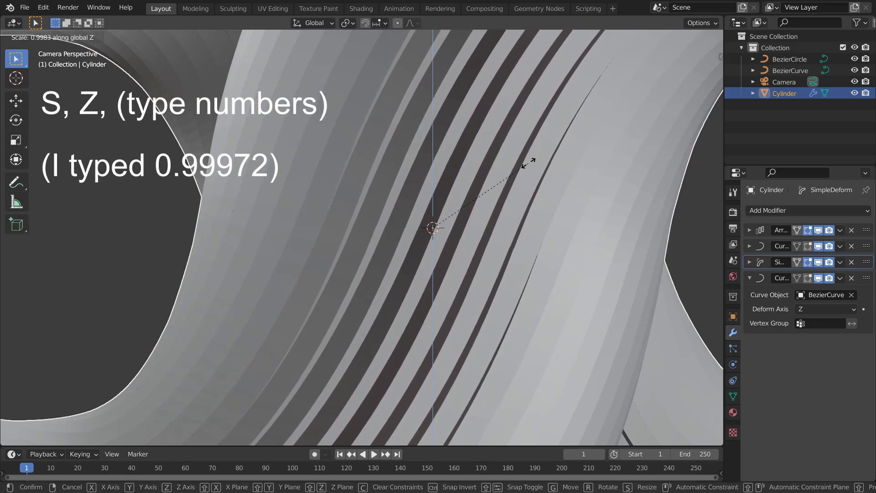
key(Return)
Scale the Cylinder along Z by 0.99972 to fine-tune the seam at the crossing, and save the file
scroll(474, 197, up, 4)
key(s)
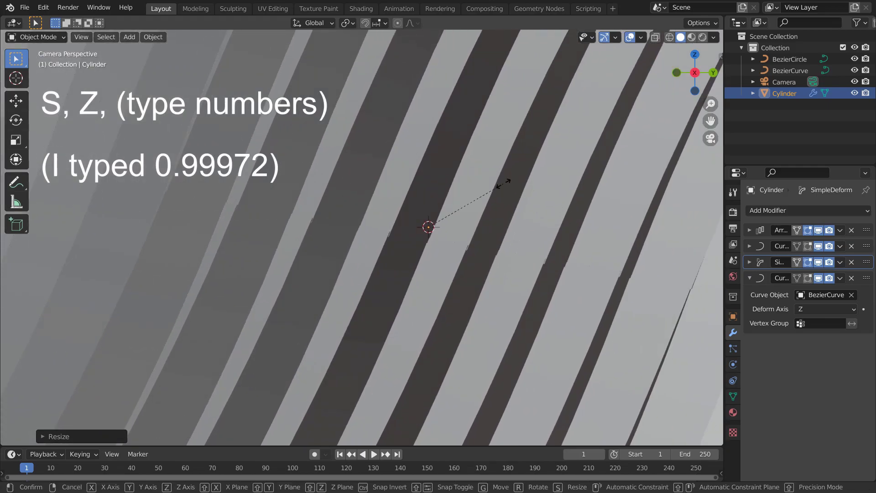
text(z)
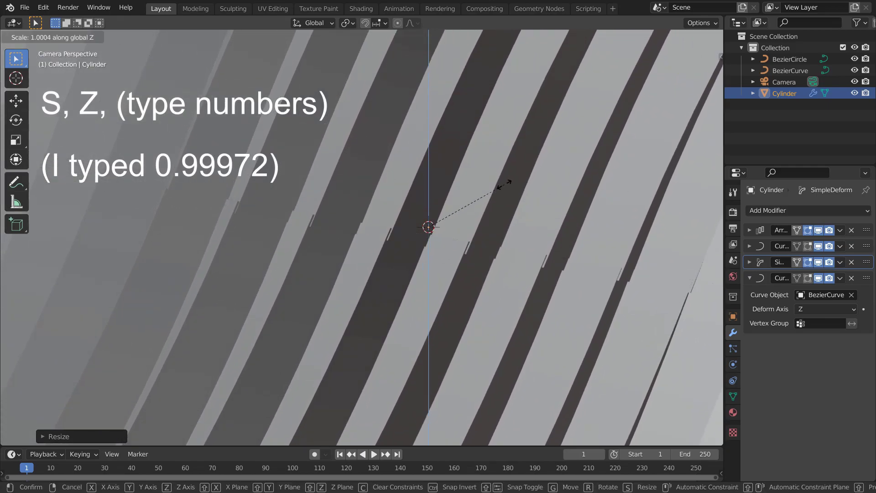
text(0.99972)
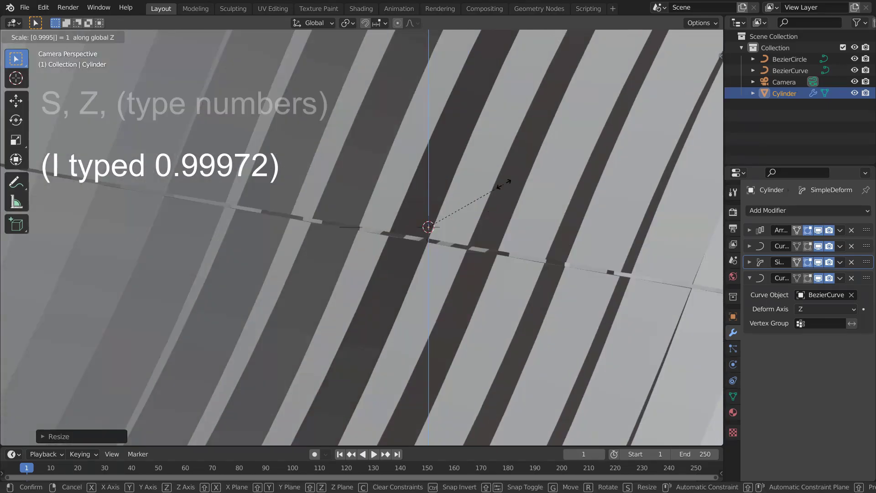
key(Return)
scroll(490, 134, down, 3)
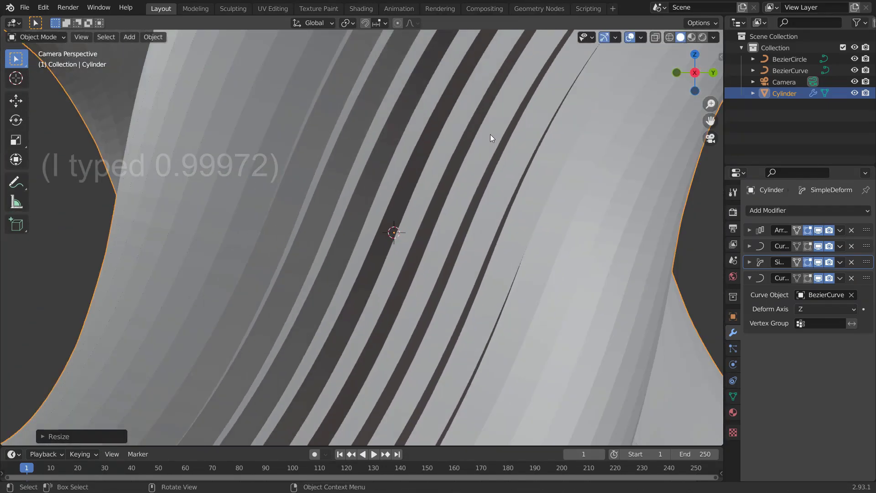
scroll(461, 153, down, 6)
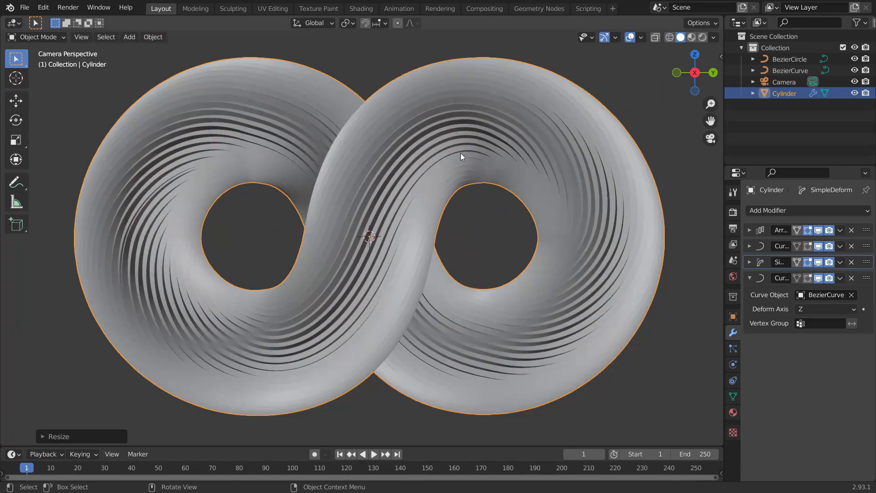
scroll(403, 208, up, 1)
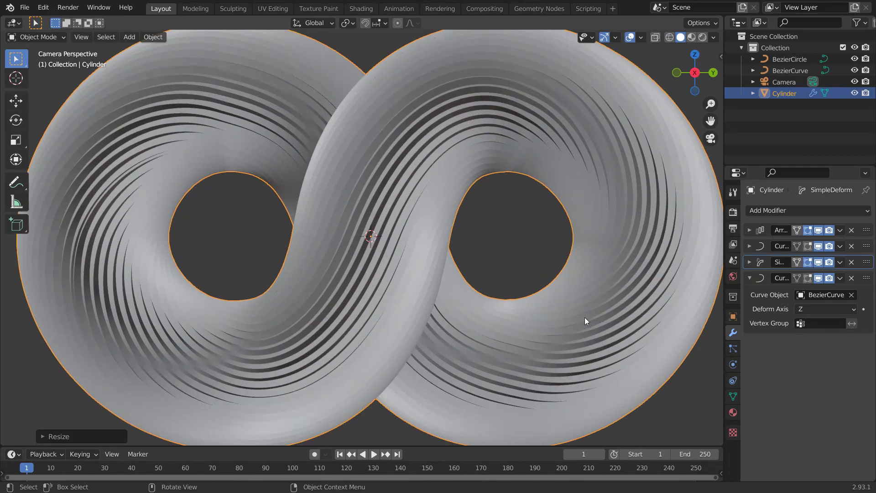
key(ctrl+s)
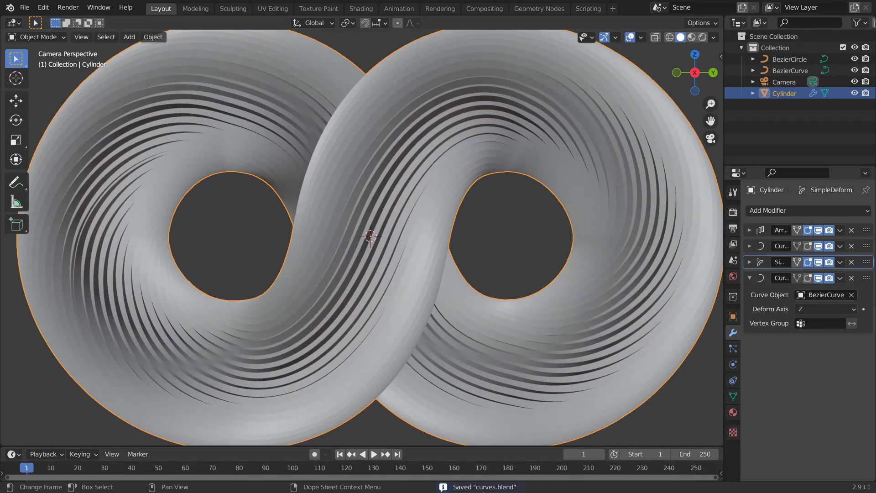
Apply all four of the Cylinder's modifiers in order: Array, first Curve, Simple Deform and second Curve
click(839, 230)
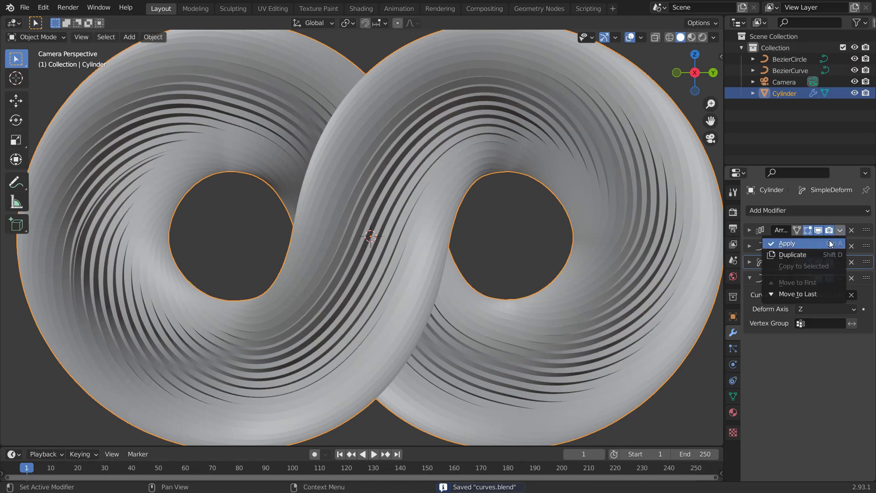
click(828, 243)
click(840, 230)
click(839, 244)
click(840, 230)
click(836, 243)
click(839, 230)
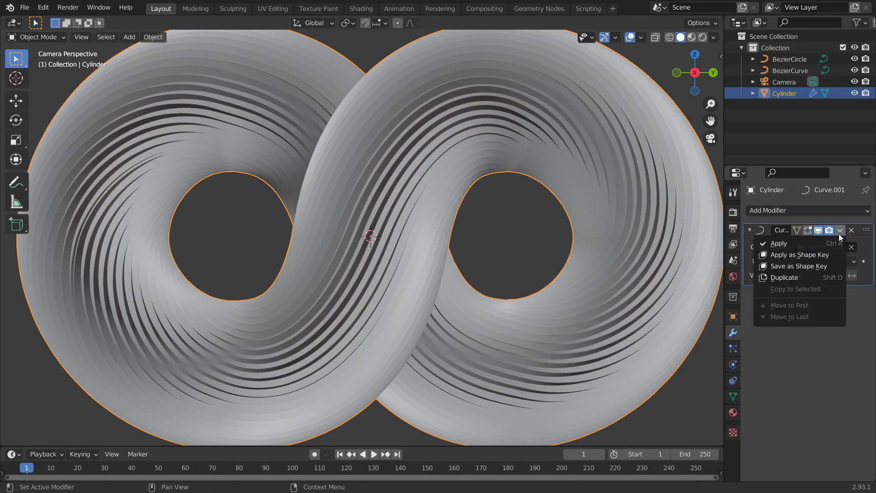
click(837, 244)
Save the project as a new numbered version named curves1.blend
scroll(540, 182, down, 3)
key(F12)
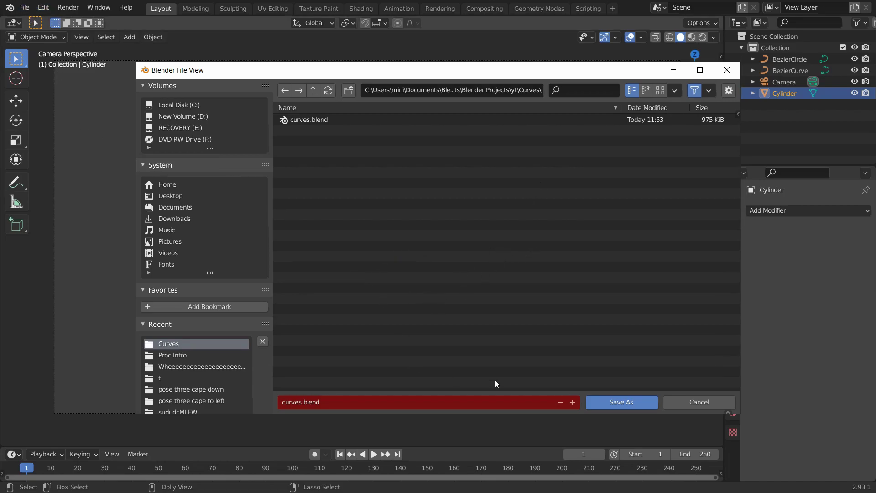
click(573, 402)
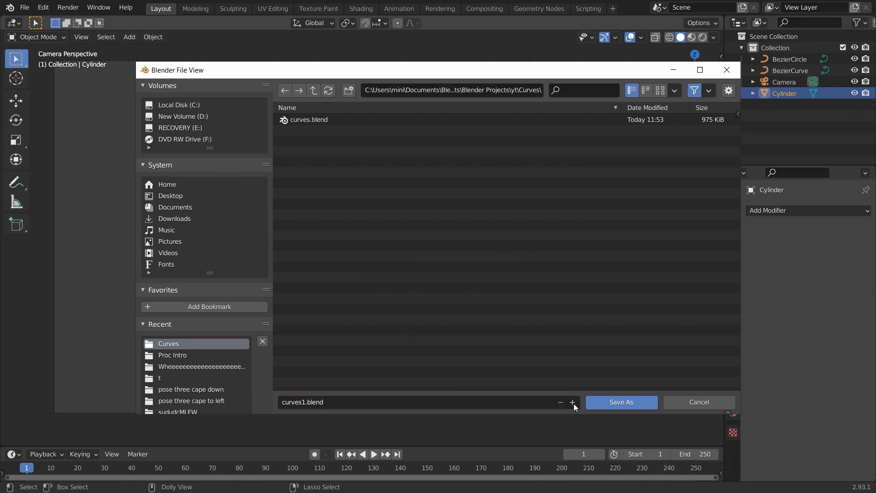
click(615, 402)
Save curves1.blend again and enlarge the timeline area below the viewport
scroll(449, 292, up, 1)
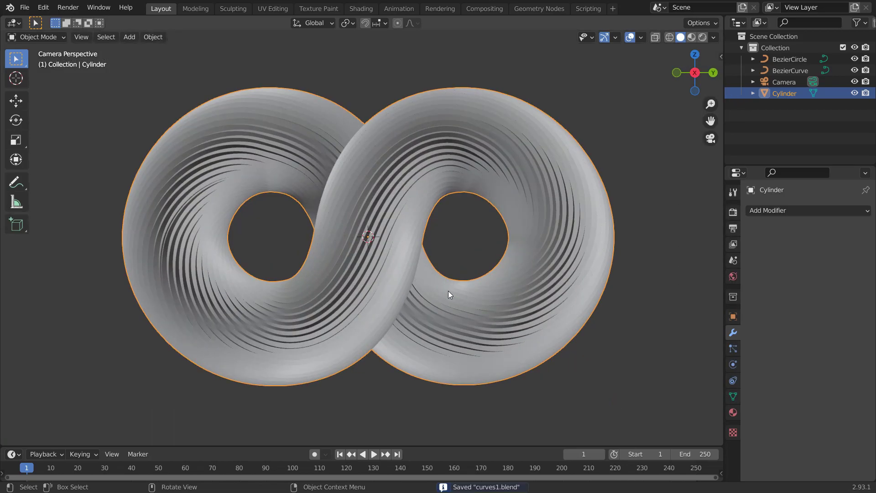
scroll(458, 263, up, 2)
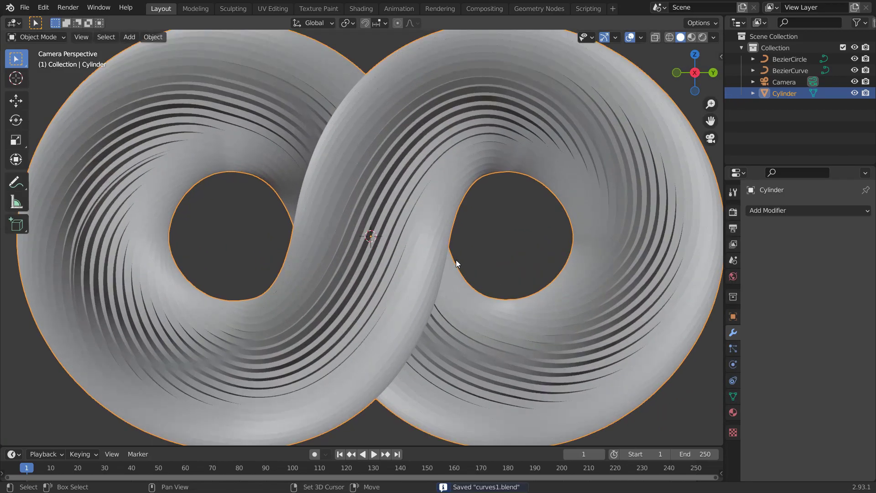
scroll(453, 260, down, 1)
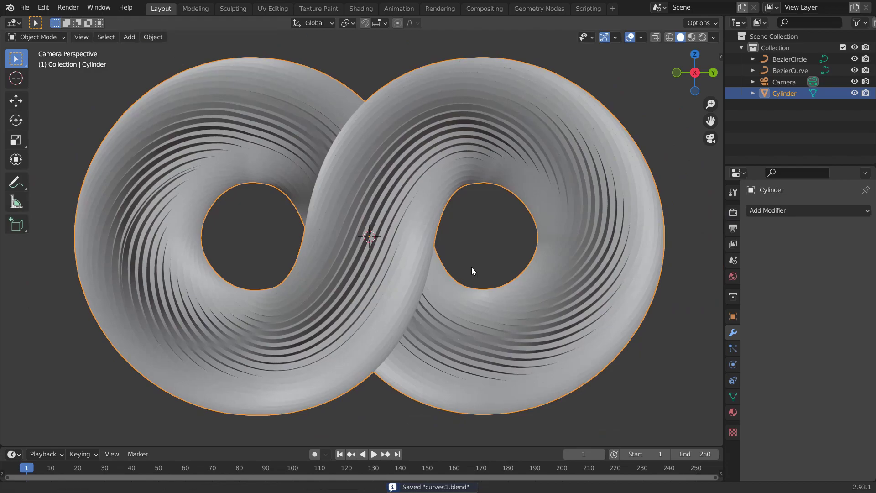
shift+middle_drag(472, 267, 470, 268)
key(ctrl+s)
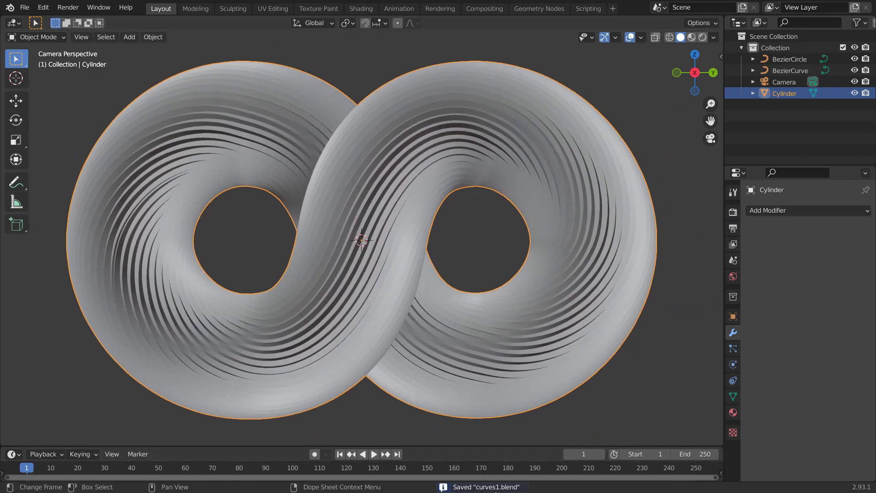
scroll(415, 284, down, 2)
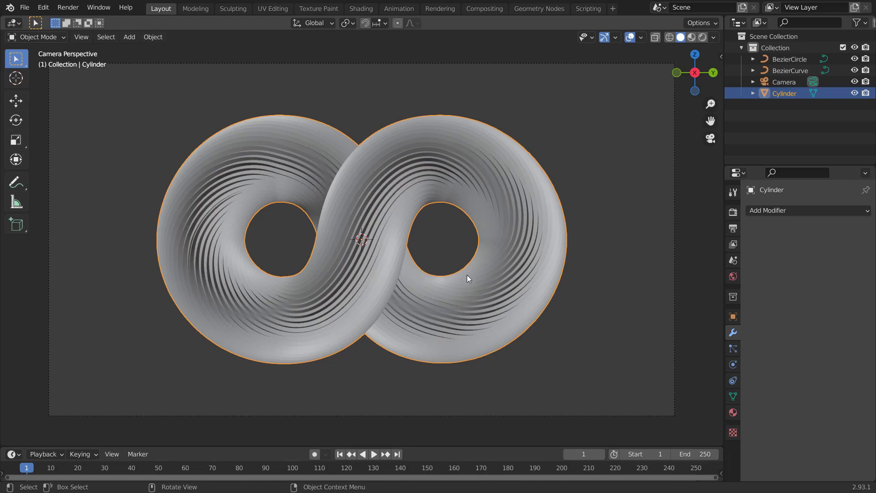
scroll(504, 258, up, 1)
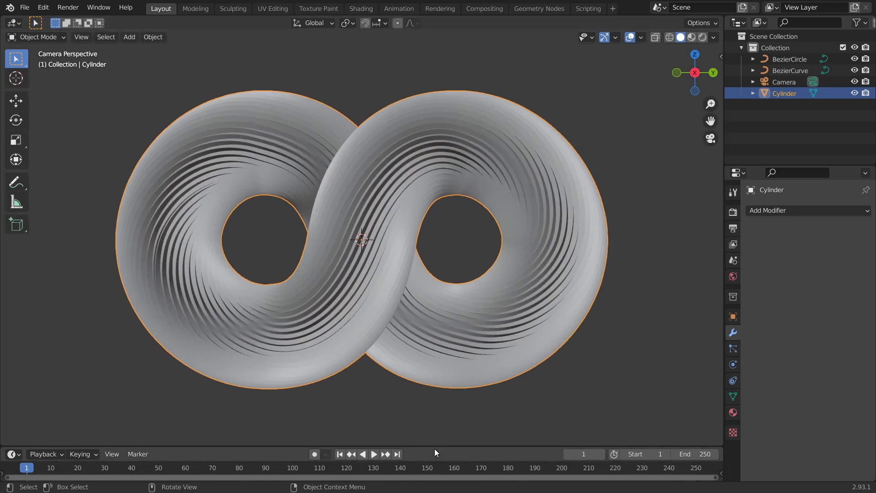
drag(434, 447, 518, 344)
Set the render engine to Cycles and enable render denoising with NLM and viewport denoising with Automatic
click(732, 213)
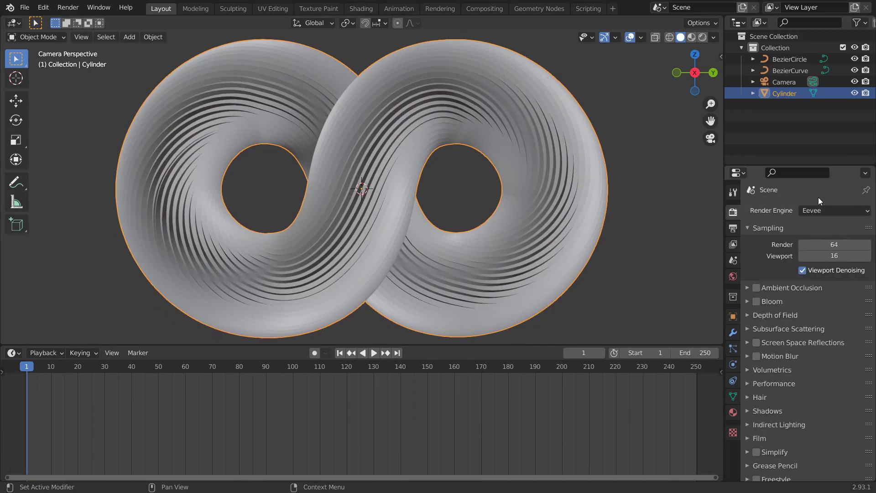
click(823, 212)
click(828, 250)
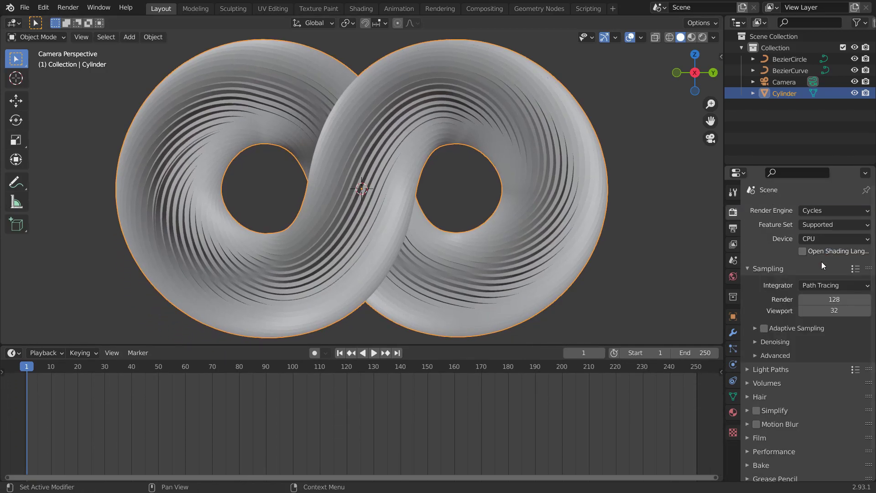
click(767, 344)
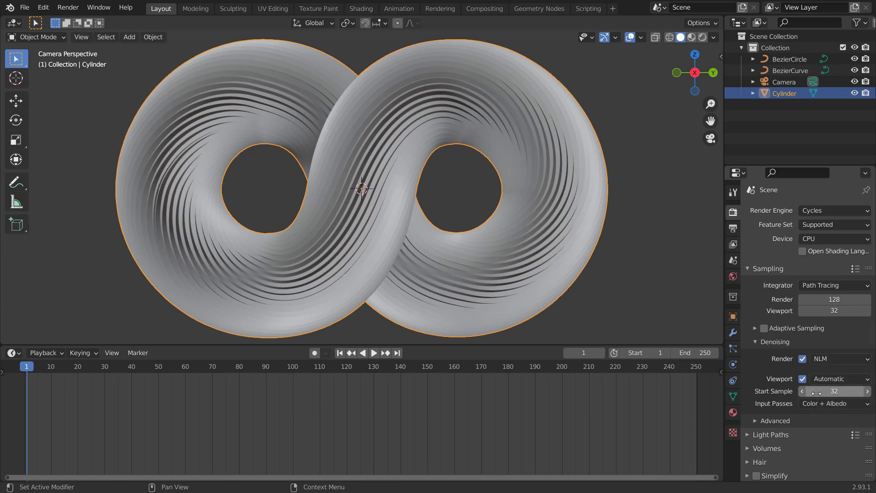
Show the viewport in rendered shading and make the film background transparent
scroll(526, 133, down, 4)
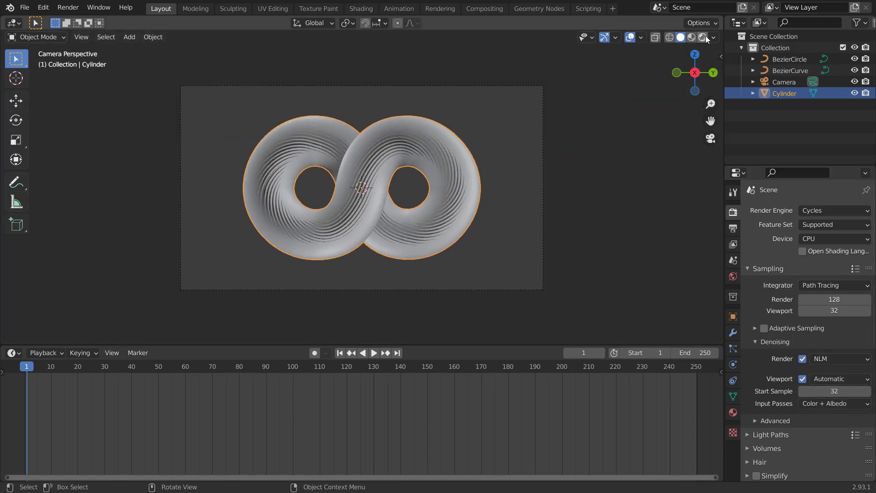
click(703, 37)
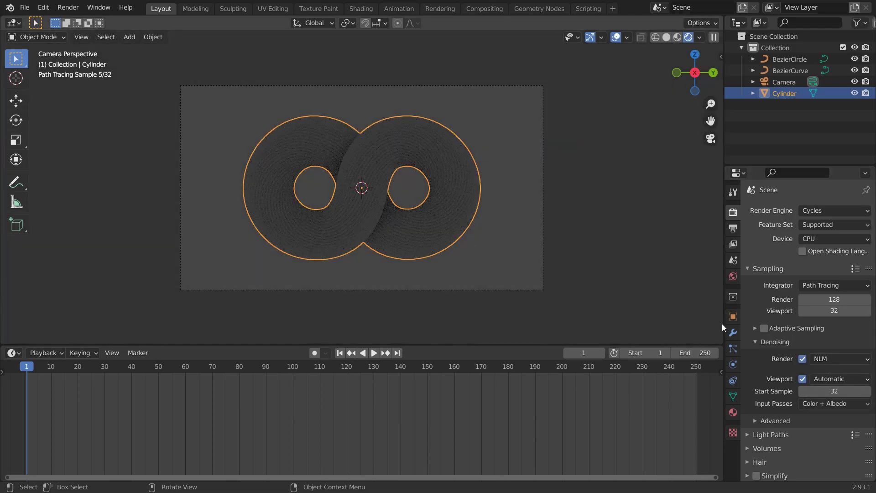
scroll(771, 367, down, 5)
click(779, 408)
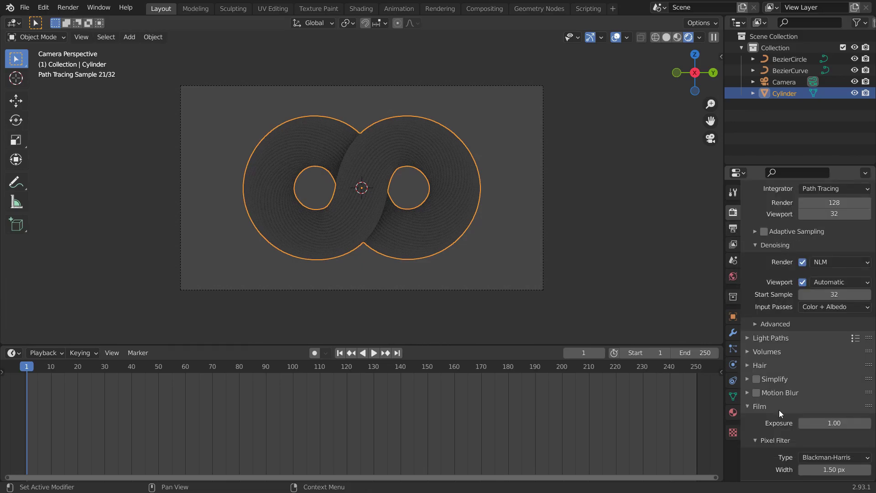
scroll(791, 438, down, 5)
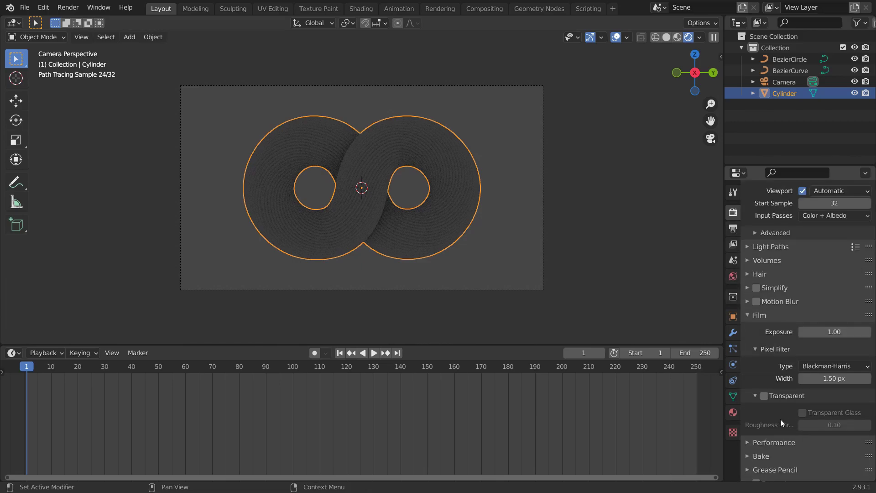
click(764, 396)
click(756, 315)
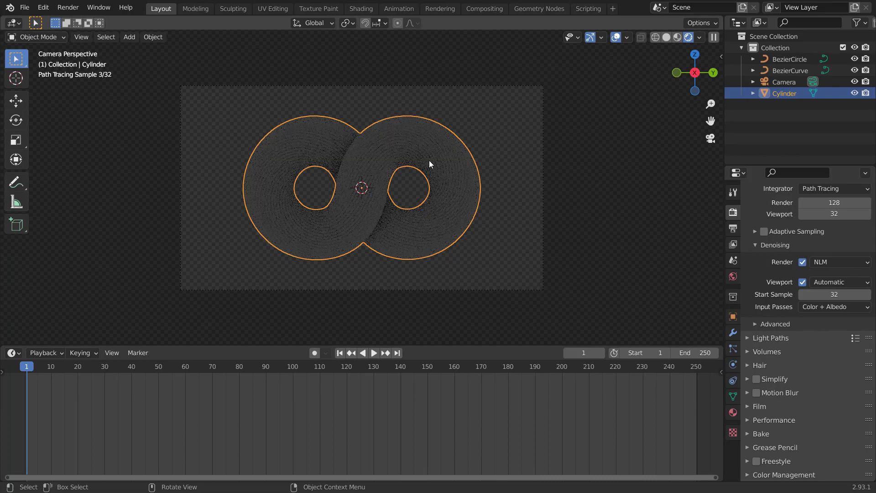
Add an Area light to the scene and return the viewport to solid shading
key(shift+a)
mouse_move(388, 302)
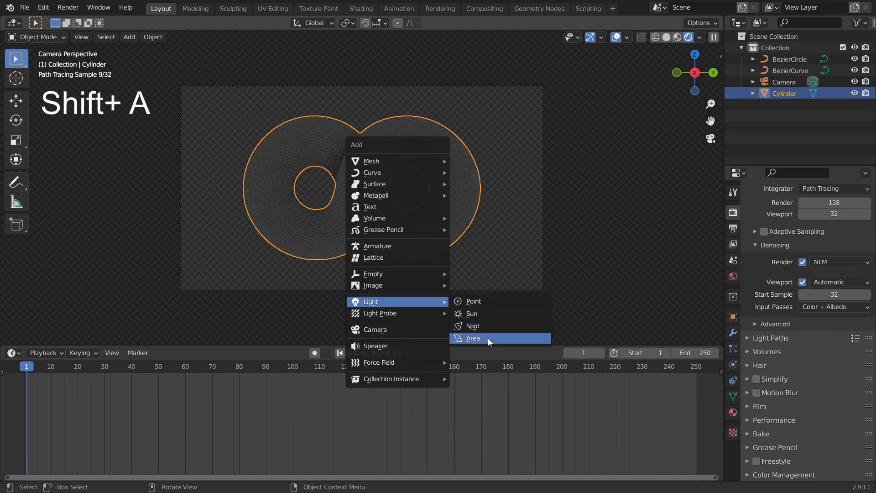
click(488, 338)
click(666, 37)
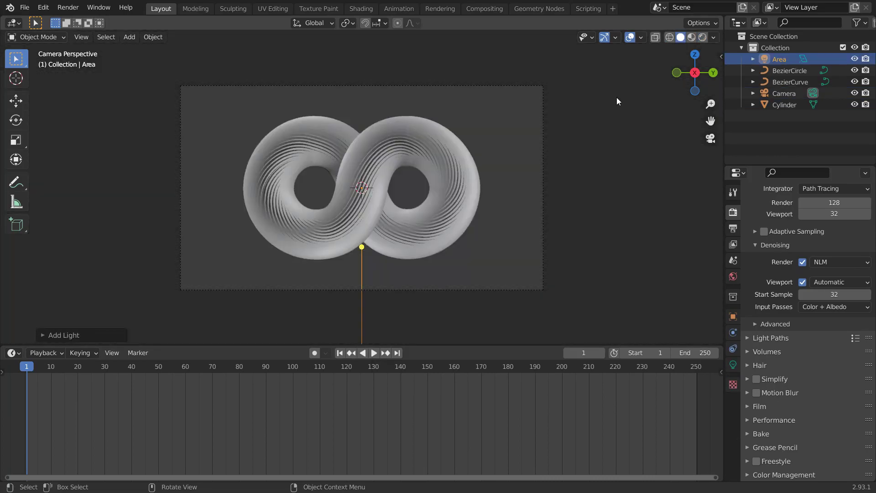
Move the Area light 4 m up along Z, above the infinity shape
key(g)
key(z)
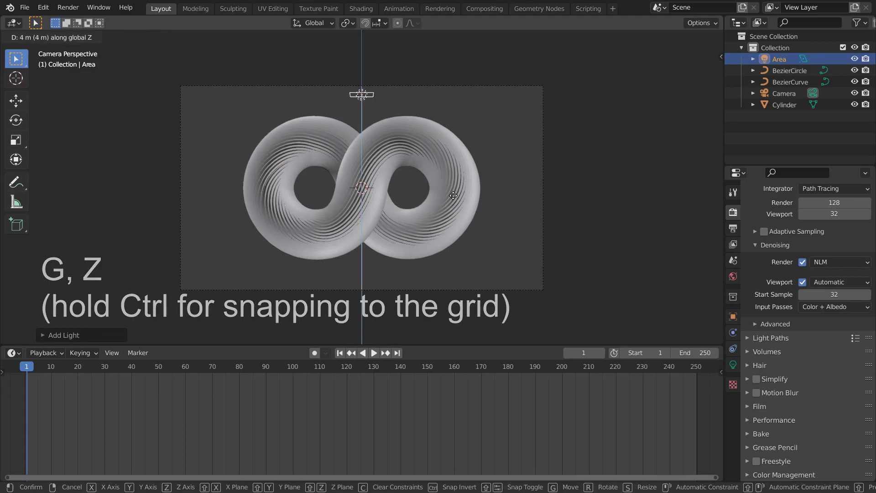
click(469, 204)
Set the Area light's power to 750 W and its size to 10 m
click(732, 365)
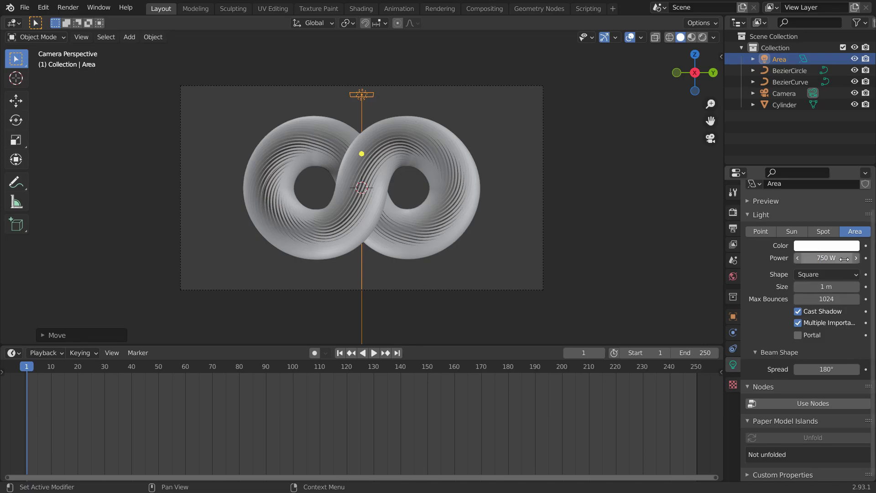
click(826, 287)
text(10)
key(Return)
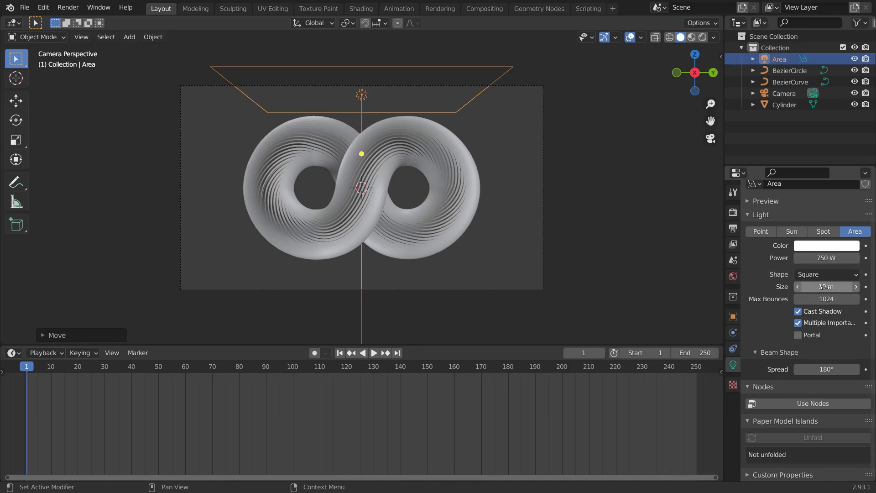
Duplicate the Area light down along Z to below the infinity shape, rotated 180° and with its power set to 100 W
key(shift+d)
key(z)
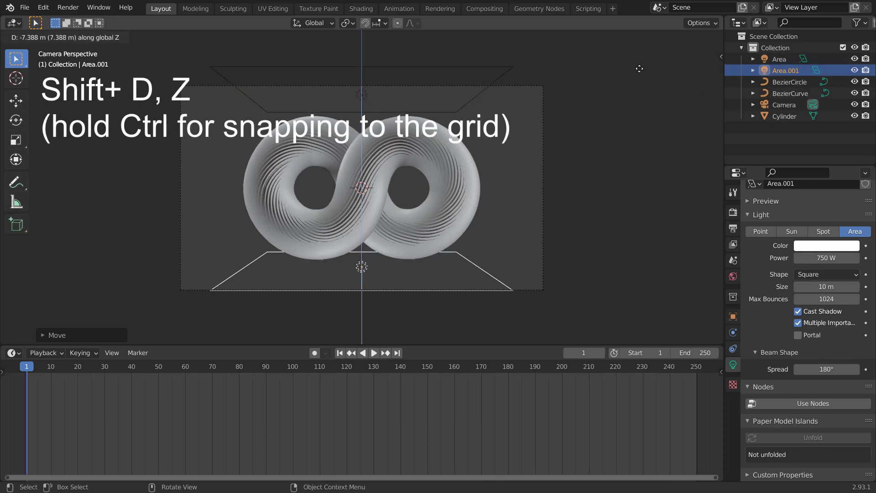
click(628, 117)
text(r)
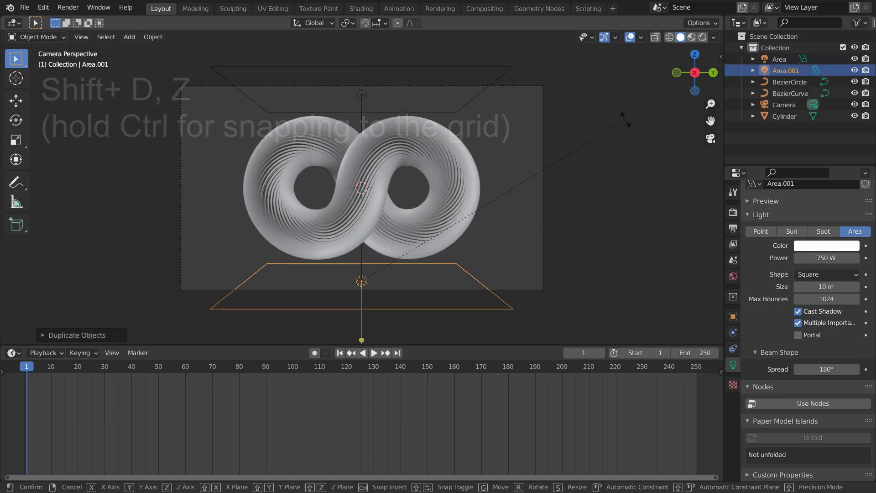
text(180)
key(Return)
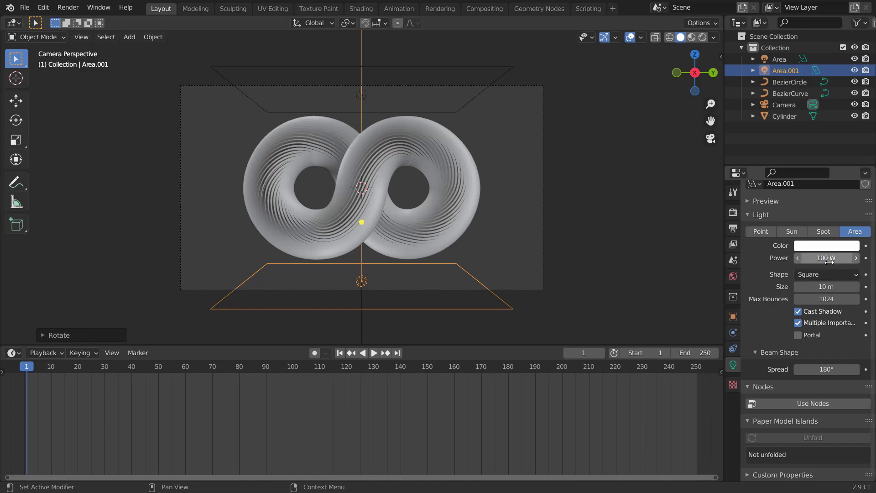
Show the viewport in rendered shading with overlays enabled and select the infinity-shaped Cylinder
click(702, 37)
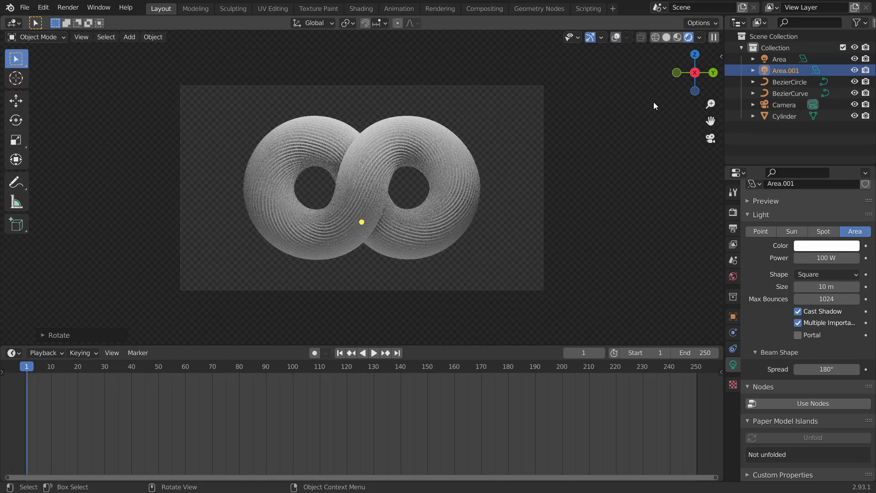
click(616, 38)
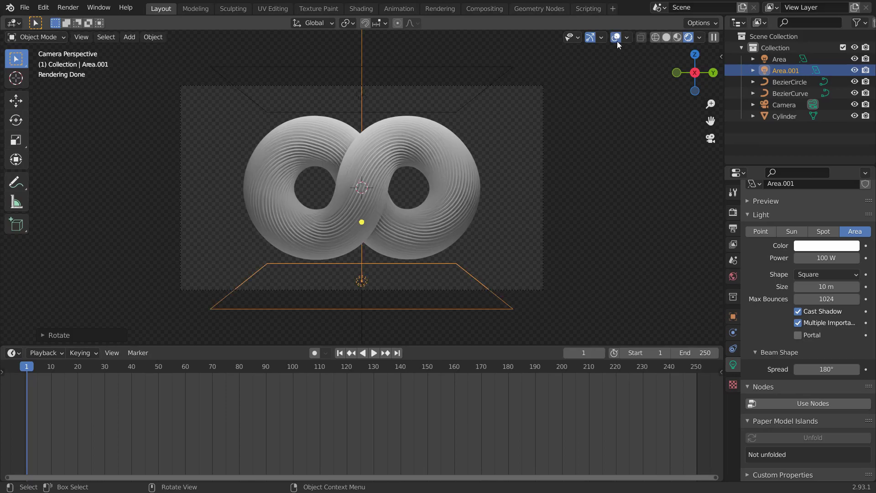
click(454, 171)
Change the timeline area into a Shader Editor and create a new material for the Cylinder
click(11, 354)
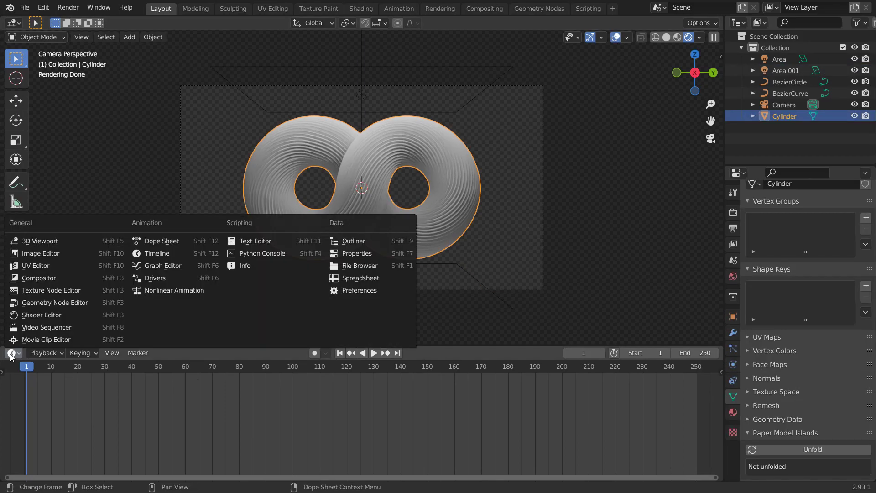
click(45, 317)
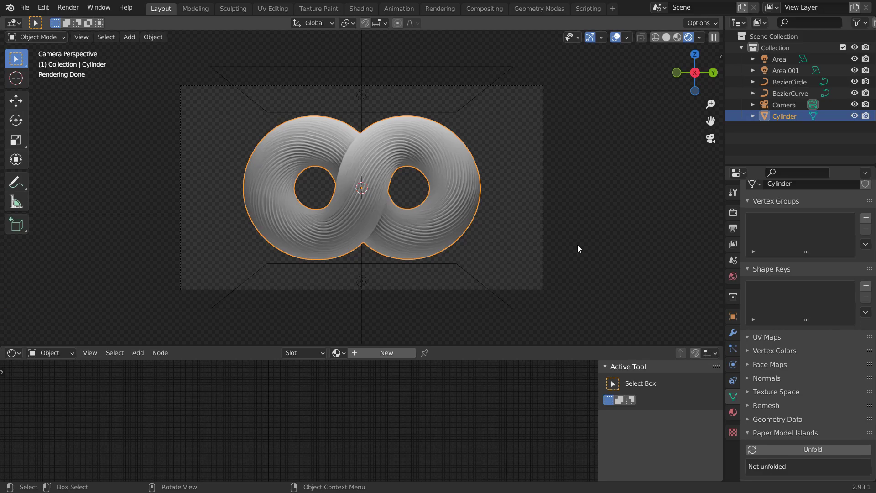
click(385, 353)
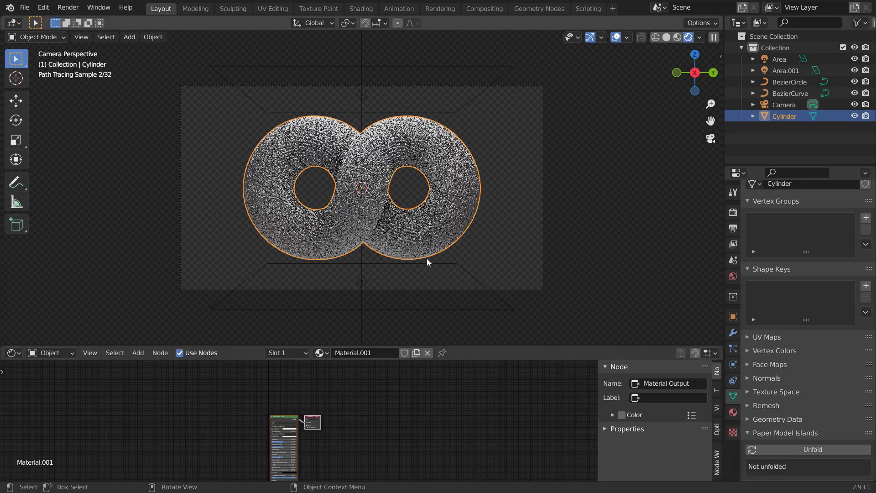
Enter Edit Mode on the Cylinder, switch to solid shading and separate the mesh by loose parts
key(ctrl+Tab)
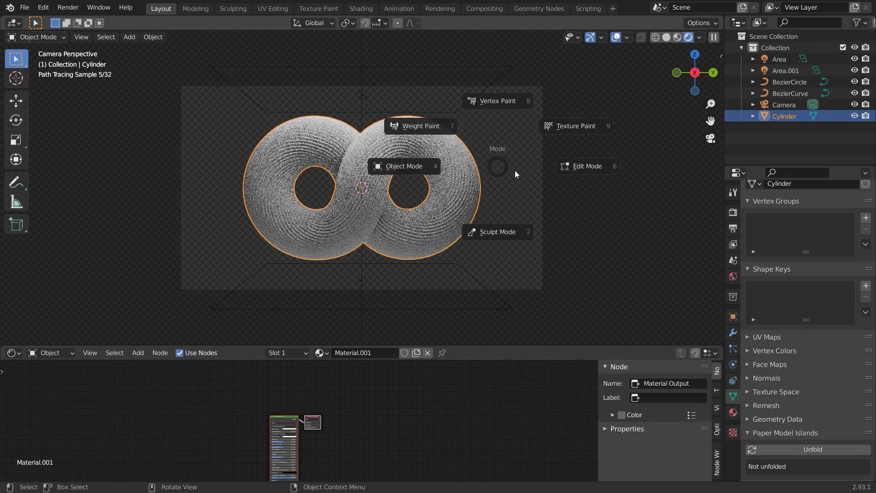
click(584, 166)
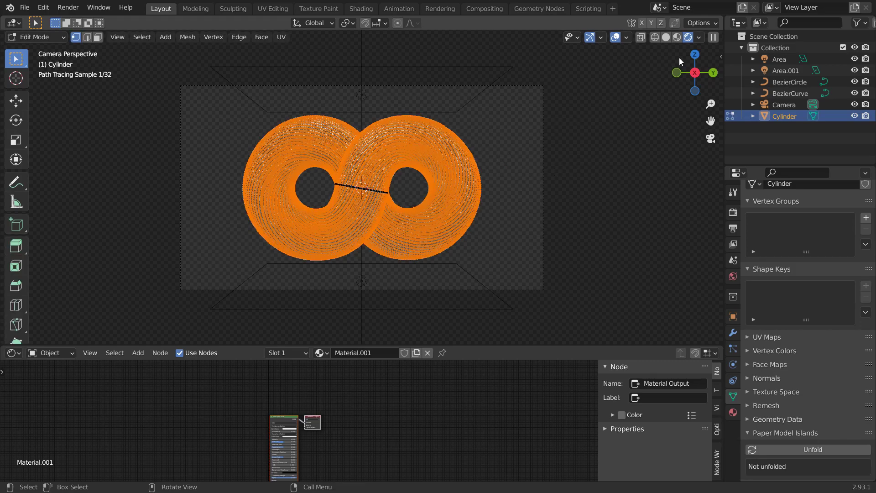
click(666, 37)
key(p)
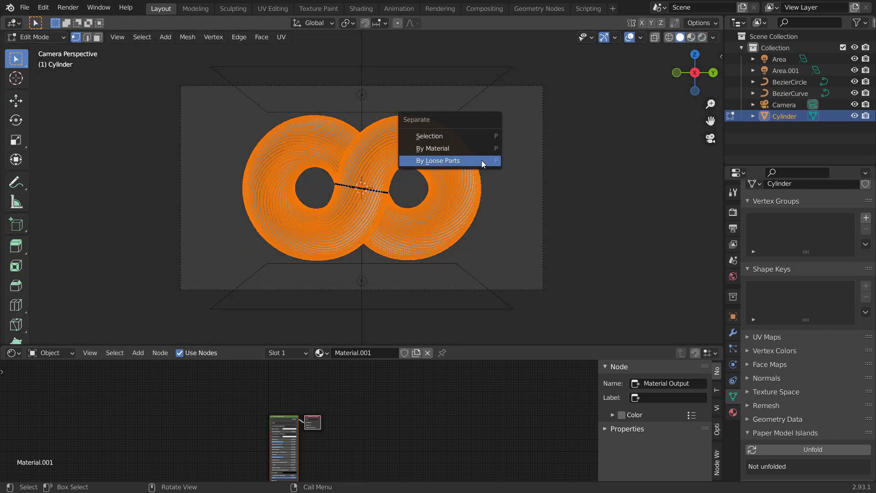
click(481, 160)
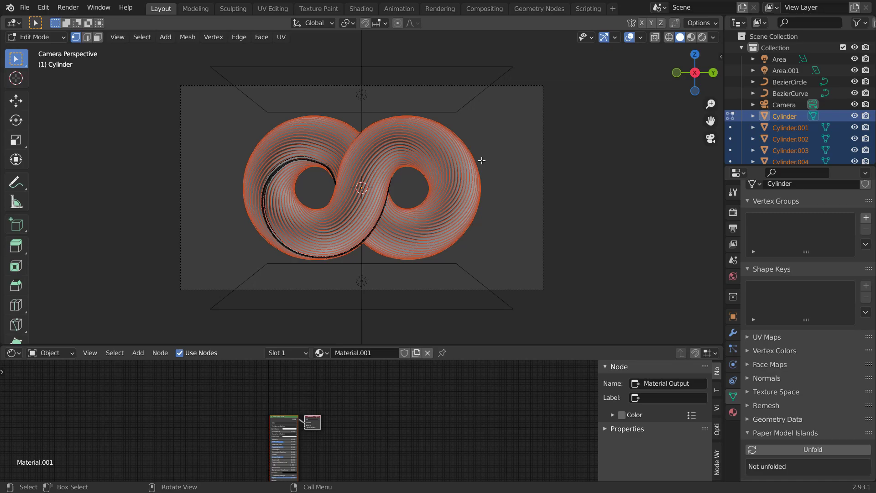
Return to Object Mode and select individual strands of the infinity shape to check that they are separate objects
key(ctrl+Tab)
click(430, 177)
click(438, 173)
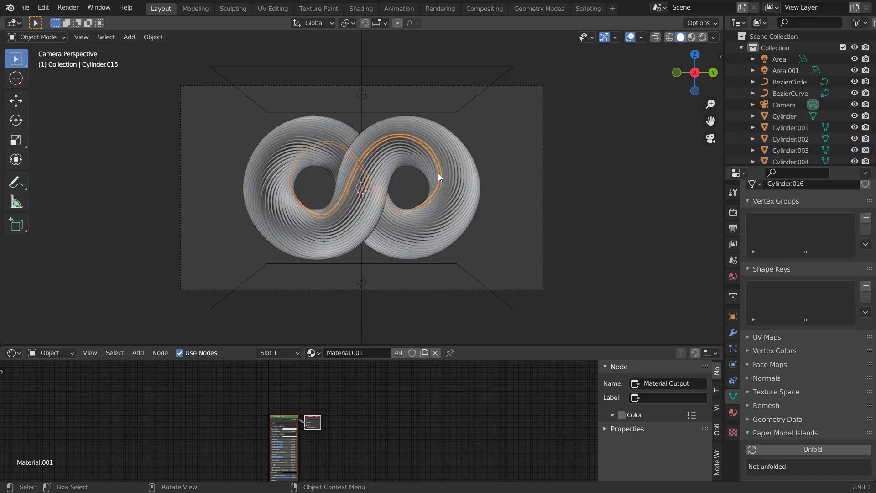
click(445, 172)
click(450, 174)
click(458, 176)
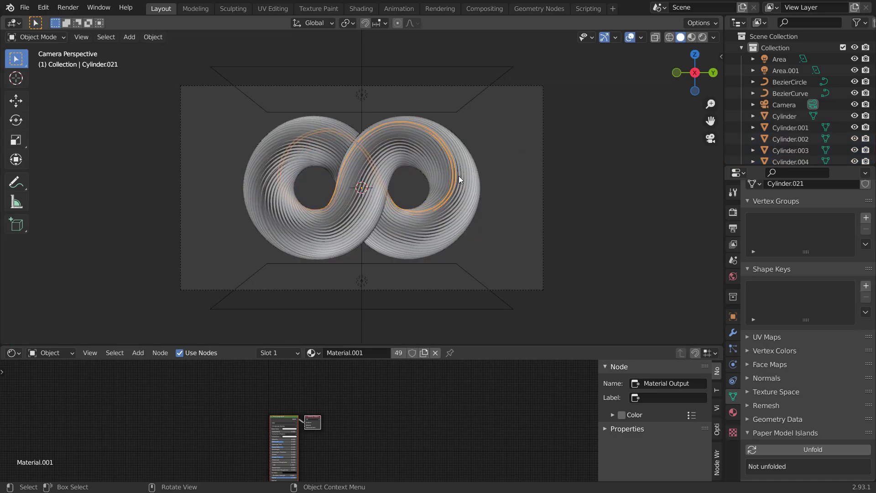
click(461, 176)
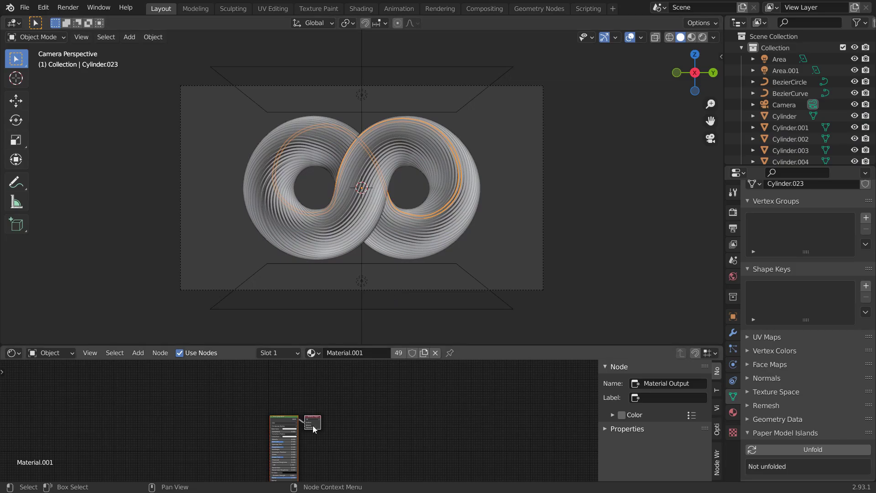
Switch the viewport to material preview and add a Hue/Saturation node feeding the Principled BSDF's Base Color
scroll(294, 424, up, 2)
middle_drag(292, 419, 403, 380)
scroll(404, 384, up, 7)
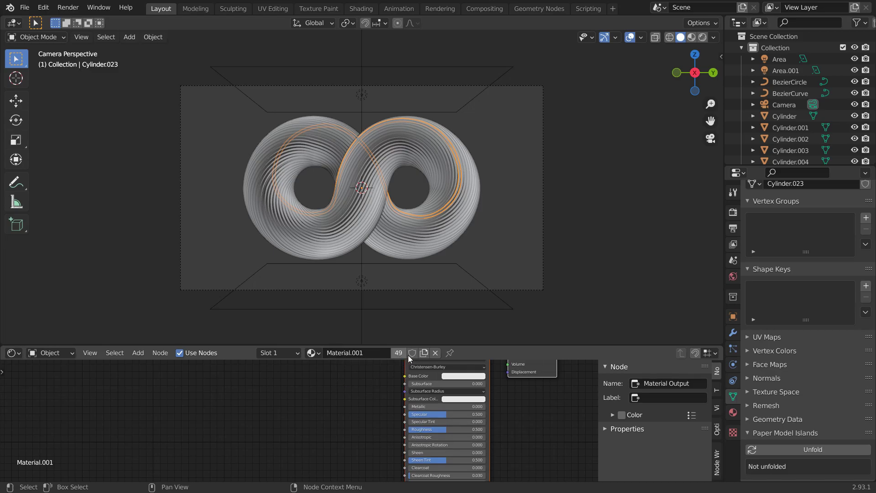
scroll(503, 171, up, 1)
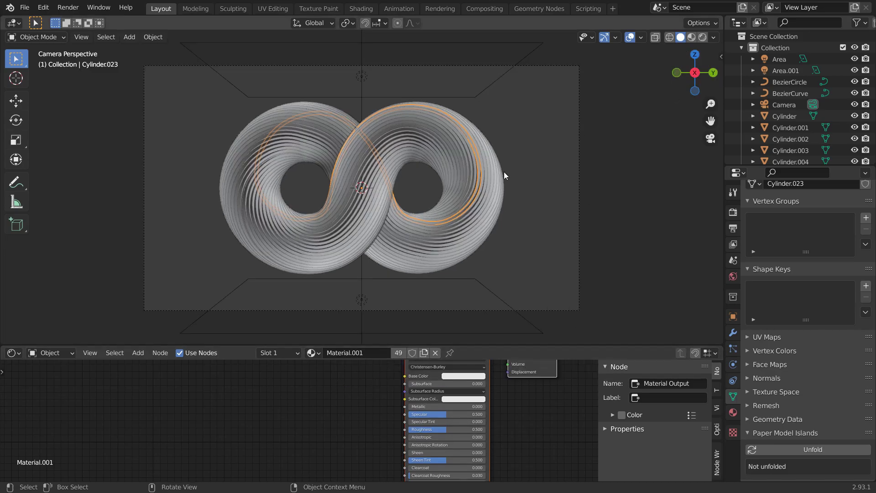
click(691, 37)
scroll(322, 407, up, 2)
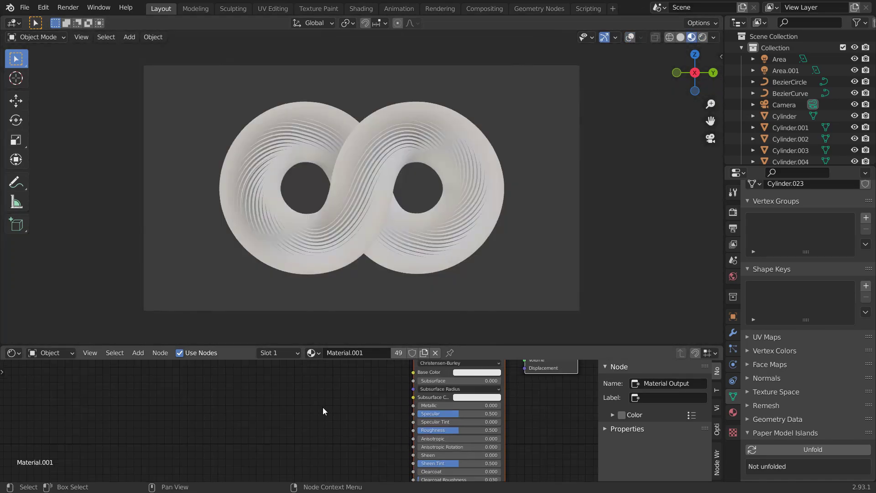
key(shift+a)
text(hue)
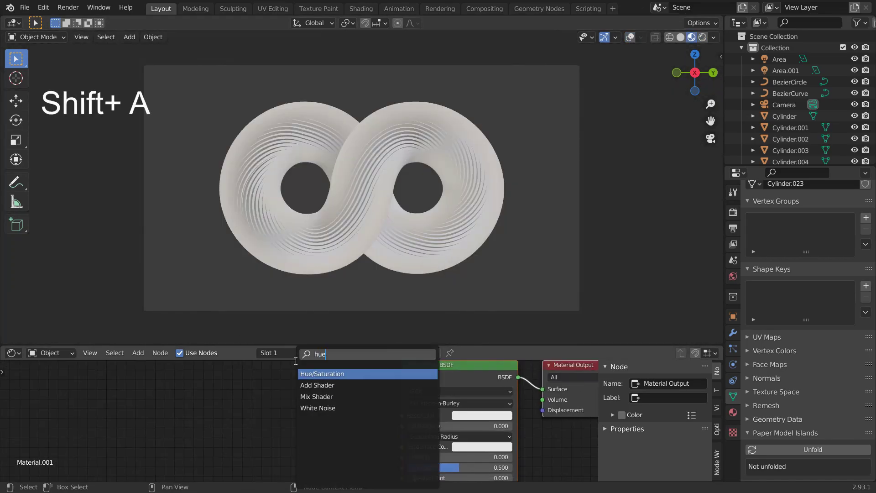
click(299, 374)
click(359, 401)
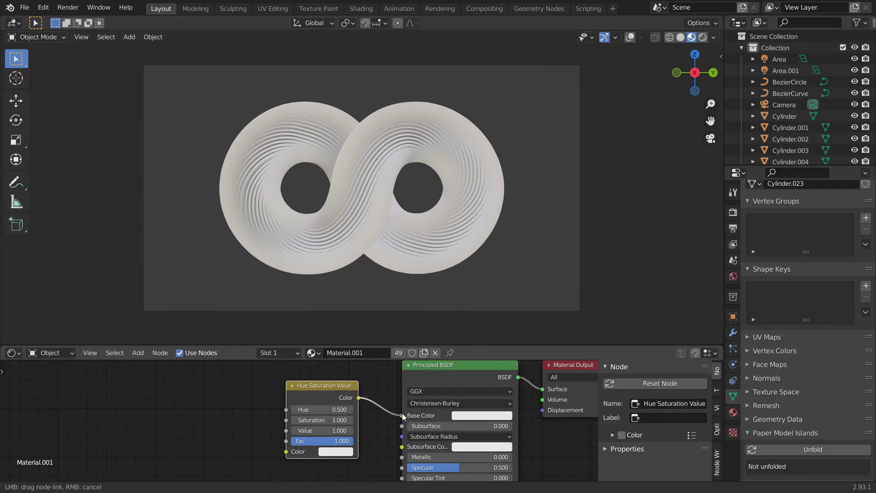
drag(402, 416, 402, 415)
Add an Object Info node and connect its Random output to the Hue input of the Hue Saturation Value node
key(shift+a)
text(object)
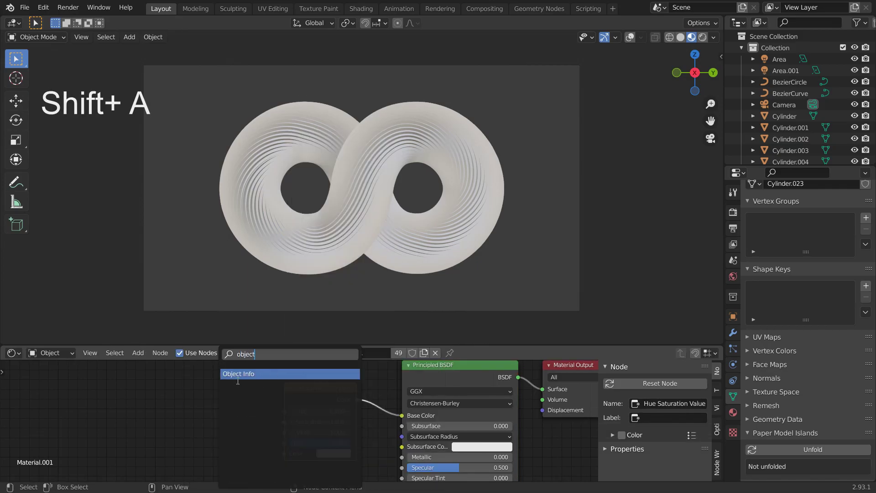
click(237, 377)
click(180, 393)
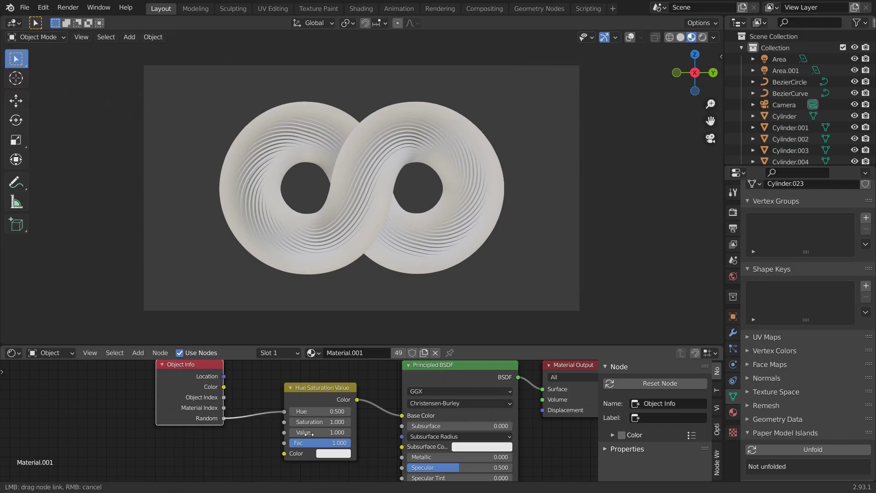
drag(309, 434, 310, 432)
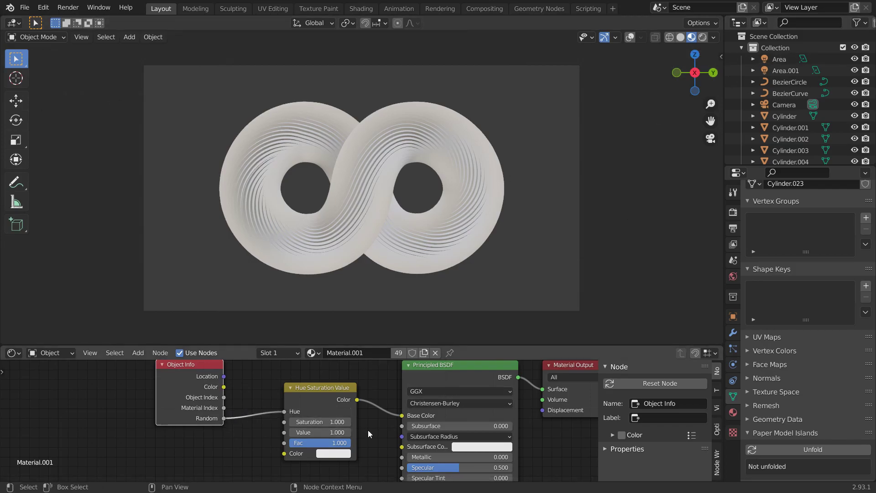
Set the Hue Saturation Value node's color to yellow and show the viewport in rendered shading
click(336, 451)
mouse_move(358, 349)
mouse_down()
mouse_move(353, 323)
mouse_move(375, 344)
mouse_move(364, 379)
mouse_move(357, 340)
mouse_move(339, 363)
mouse_up()
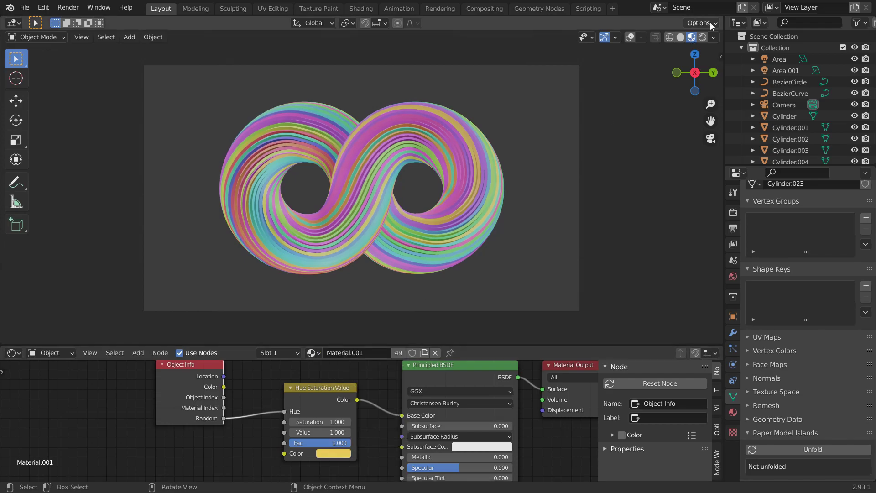
click(701, 37)
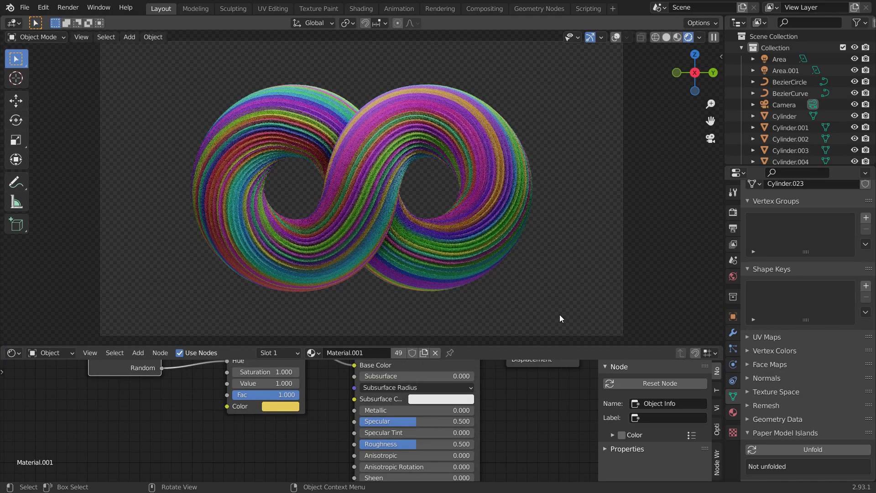
Move the Object Info and Hue Saturation Value nodes farther from the Principled BSDF to make room between them
scroll(196, 415, down, 2)
middle_drag(185, 412, 246, 450)
drag(247, 437, 340, 395)
key(g)
click(292, 404)
scroll(298, 400, up, 5)
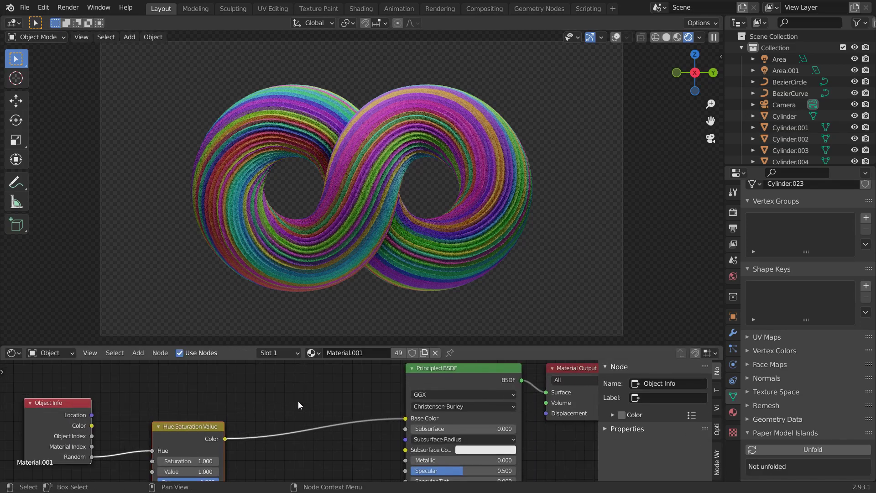
Switch to material preview and insert a ColorRamp node between the Hue Saturation Value node and the Principled BSDF
click(678, 38)
scroll(311, 412, up, 3)
middle_drag(307, 405, 335, 430)
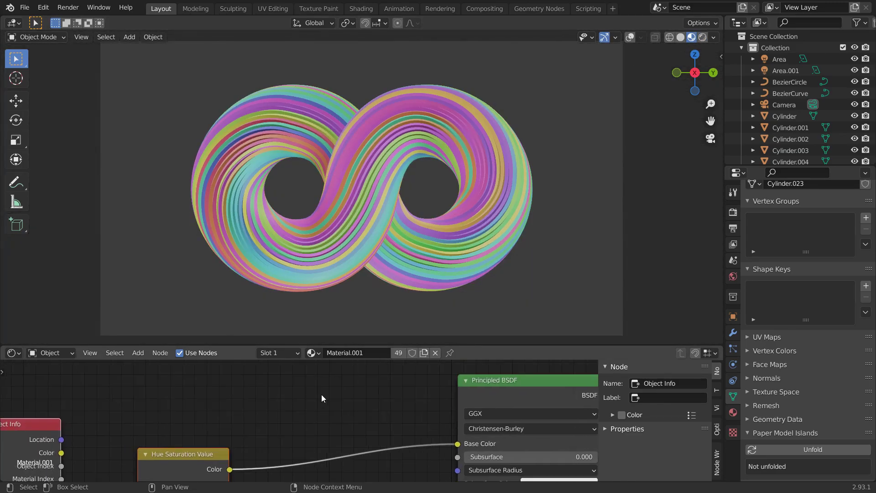
key(shift+a)
click(300, 361)
text(colo)
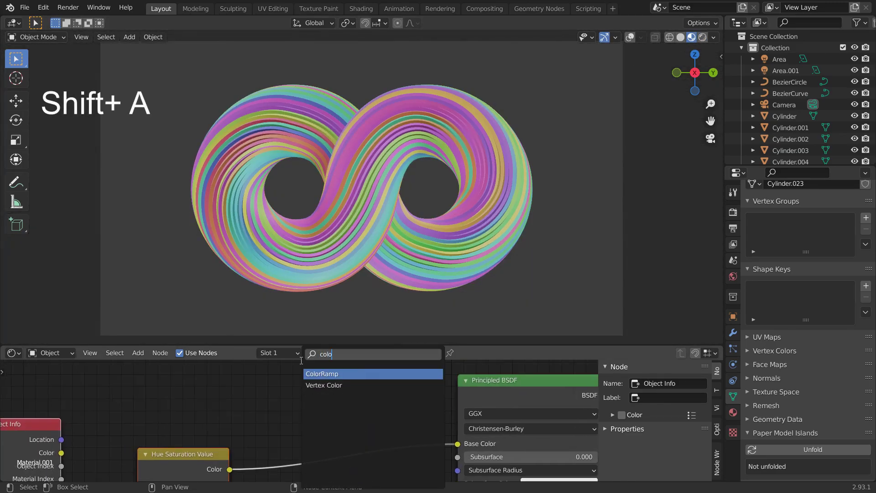
click(315, 378)
click(295, 431)
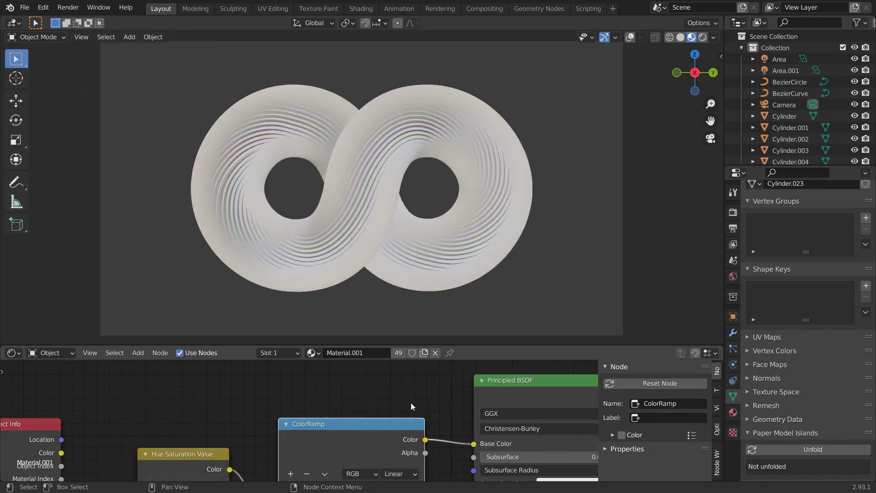
Move the ColorRamp's black stop inward and add a red stop between the black and white stops
mouse_move(385, 388)
middle_down()
mouse_move(400, 434)
mouse_move(406, 426)
mouse_move(378, 390)
middle_up()
scroll(390, 395, up, 3)
drag(301, 404, 348, 401)
click(510, 403)
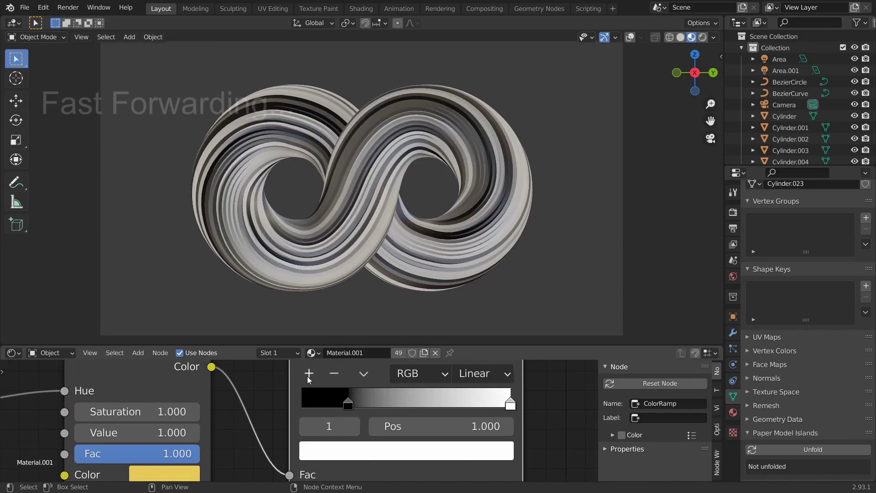
click(307, 373)
click(387, 450)
drag(380, 283, 378, 315)
Add an orange stop to the ColorRamp between the red and white stops
click(307, 373)
drag(388, 404, 471, 404)
click(387, 450)
drag(356, 297, 338, 300)
Add a cyan stop at 0.412 on the ColorRamp and adjust the position of the red stop
click(307, 373)
drag(450, 403, 387, 403)
click(388, 450)
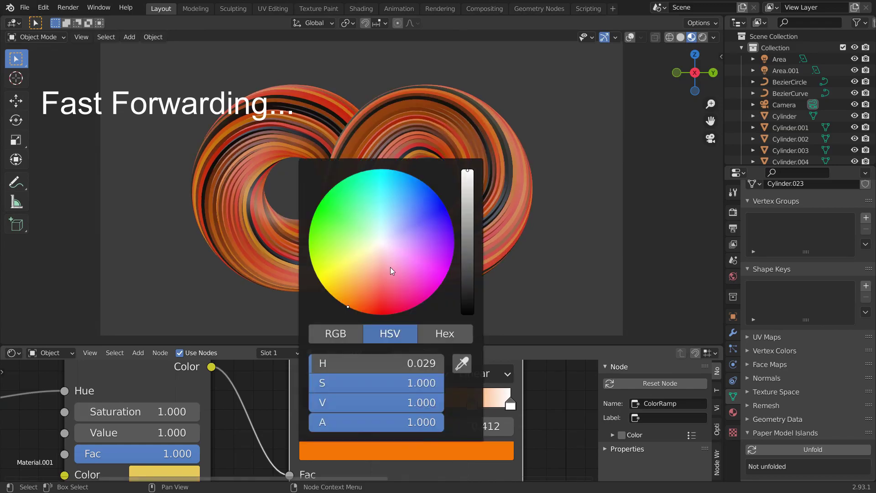
drag(390, 255, 387, 169)
drag(429, 404, 423, 406)
Add a dark red stop at 0.370 on the ColorRamp and shift the cyan stop closer to the black one
click(309, 373)
click(388, 450)
drag(381, 282, 380, 315)
drag(348, 403, 369, 403)
scroll(415, 208, down, 3)
mouse_move(398, 403)
mouse_down()
mouse_move(379, 403)
mouse_move(408, 404)
mouse_up()
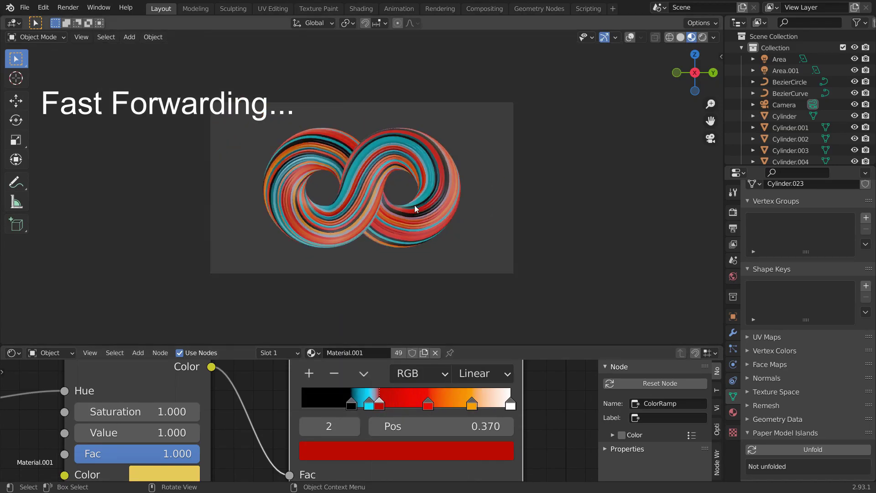
Show the viewport in rendered shading and remove the cyan and dark red stops from the ColorRamp
scroll(416, 209, up, 1)
click(702, 37)
click(334, 373)
click(334, 373)
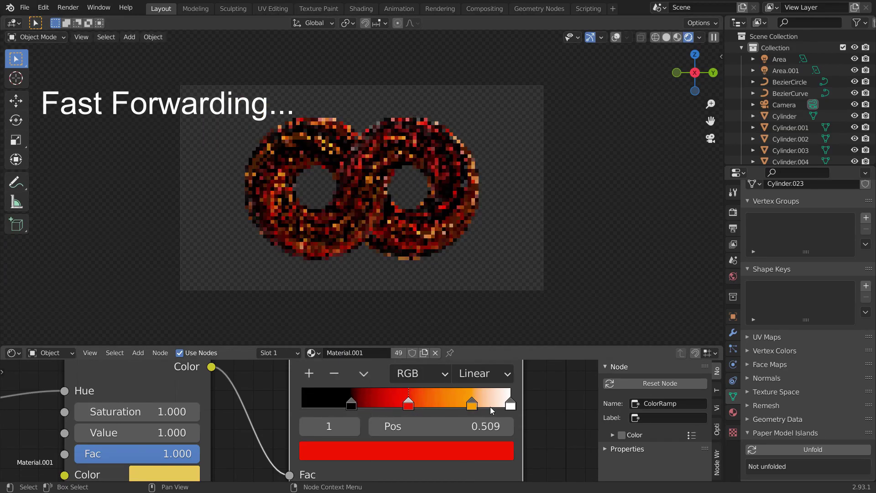
Reposition the ColorRamp stops: red at 0.451, orange at 0.590 and white closer to the orange stop
drag(472, 404, 438, 405)
drag(409, 404, 396, 404)
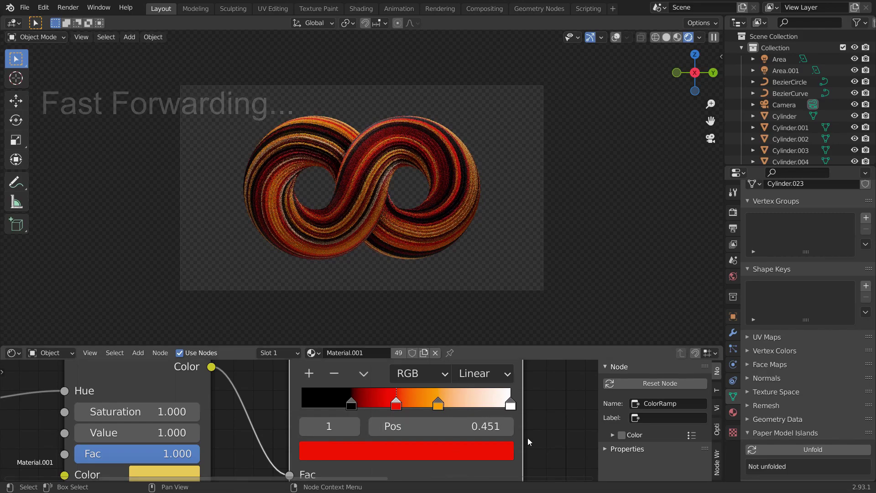
drag(510, 404, 452, 406)
drag(437, 404, 425, 405)
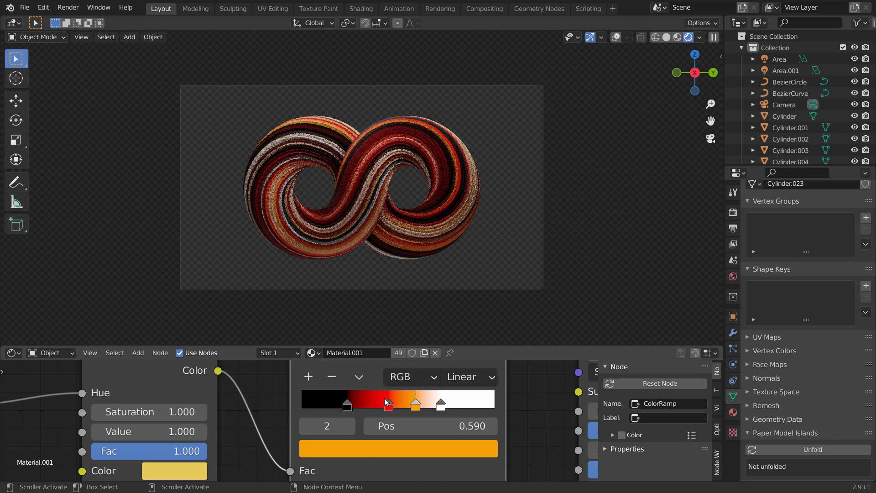
Connect the Object Info node's Random output to the Emission input of the Principled BSDF
scroll(345, 404, down, 5)
scroll(345, 404, down, 3)
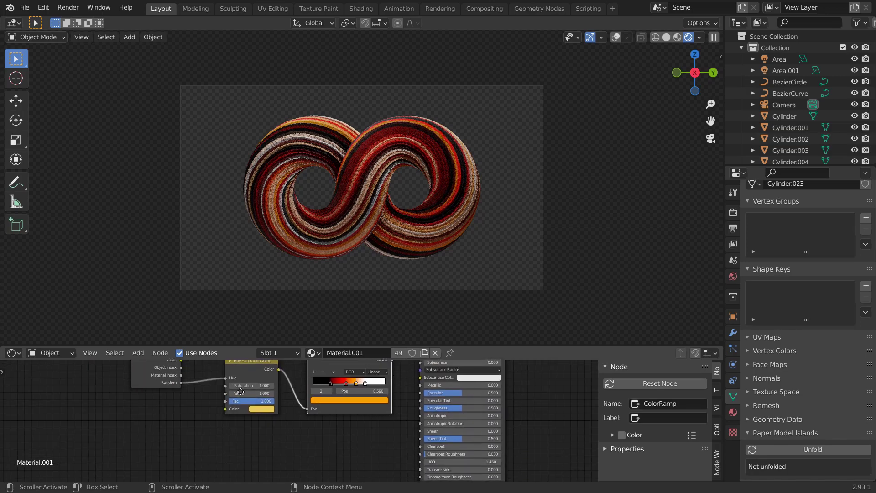
drag(206, 385, 393, 463)
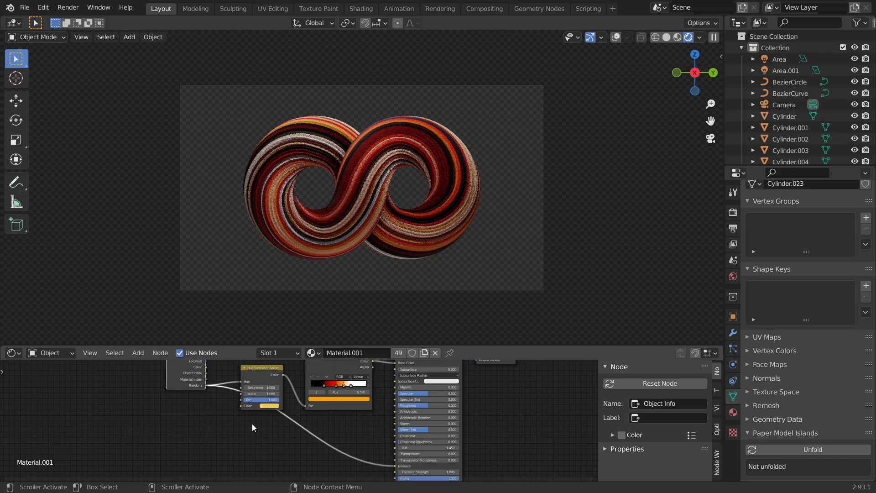
Add a second ColorRamp node on the link between the Random output and the Emission input
scroll(336, 408, up, 2)
key(shift+a)
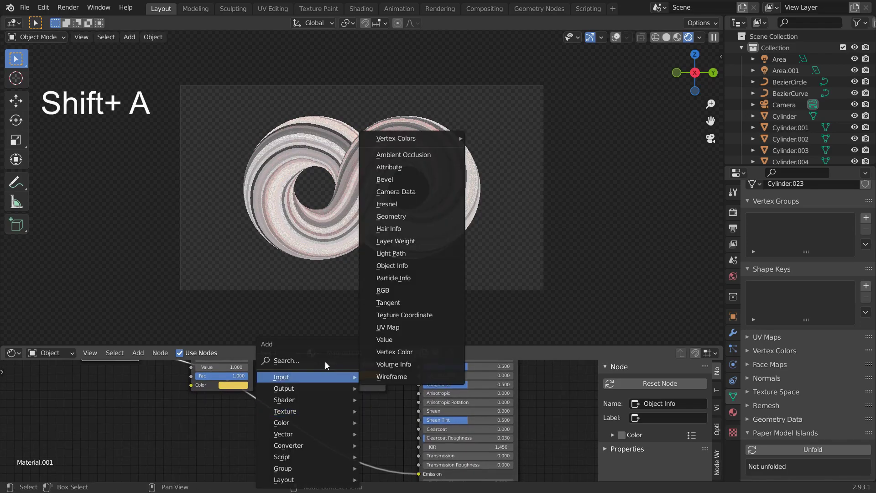
click(313, 358)
text(colo)
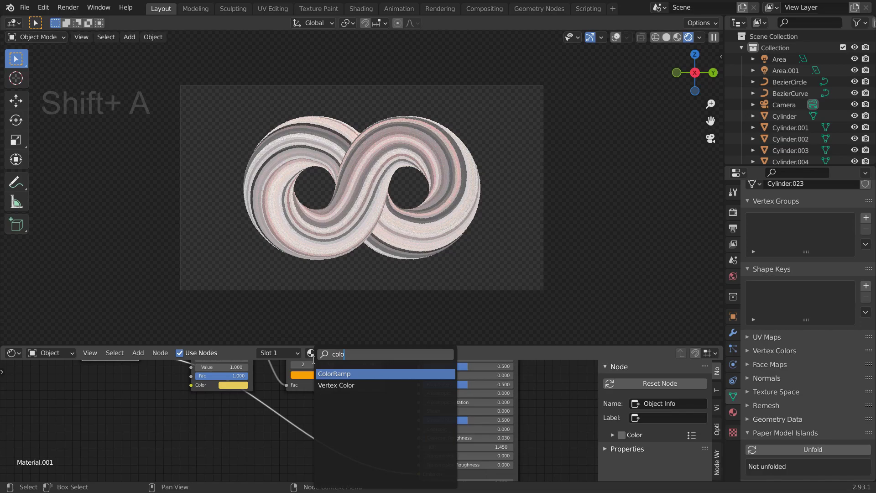
click(326, 375)
click(295, 412)
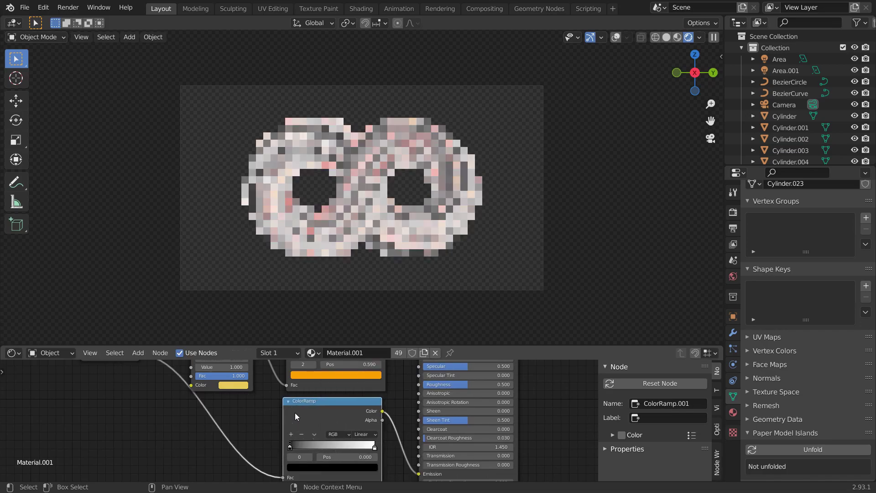
Set the new ColorRamp's interpolation to Constant and move its white stop to position 0.967
scroll(365, 414, up, 2)
click(365, 415)
click(372, 344)
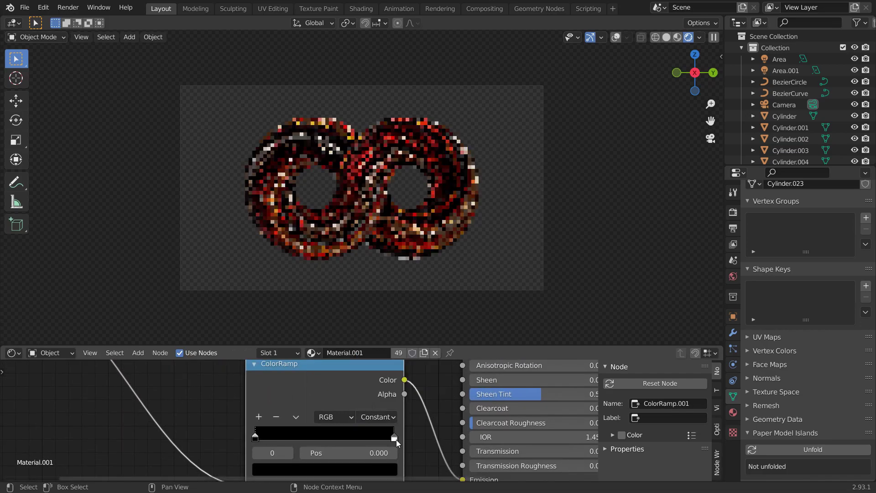
drag(393, 436, 390, 436)
scroll(381, 406, down, 1)
middle_drag(373, 392, 378, 371)
mouse_move(389, 413)
mouse_down()
mouse_move(377, 413)
mouse_move(388, 415)
mouse_up()
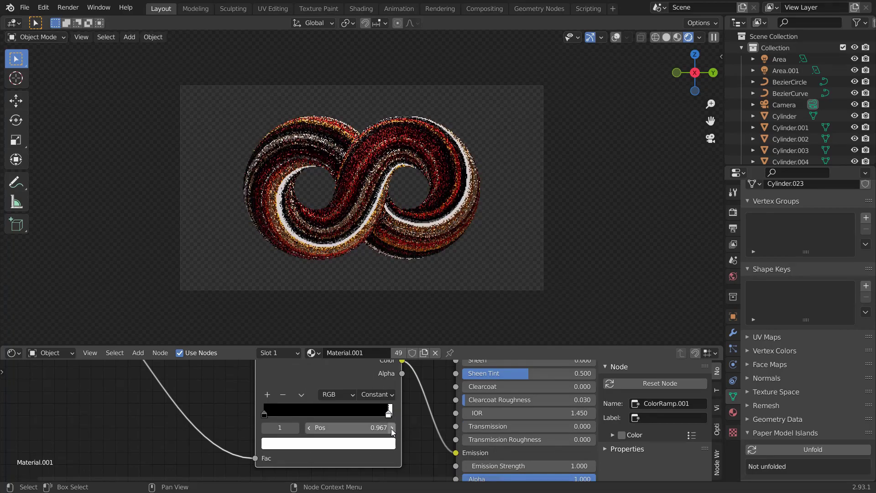
Recolor the white stop of the emission ColorRamp to a fully saturated orange-red
middle_drag(378, 446, 356, 414)
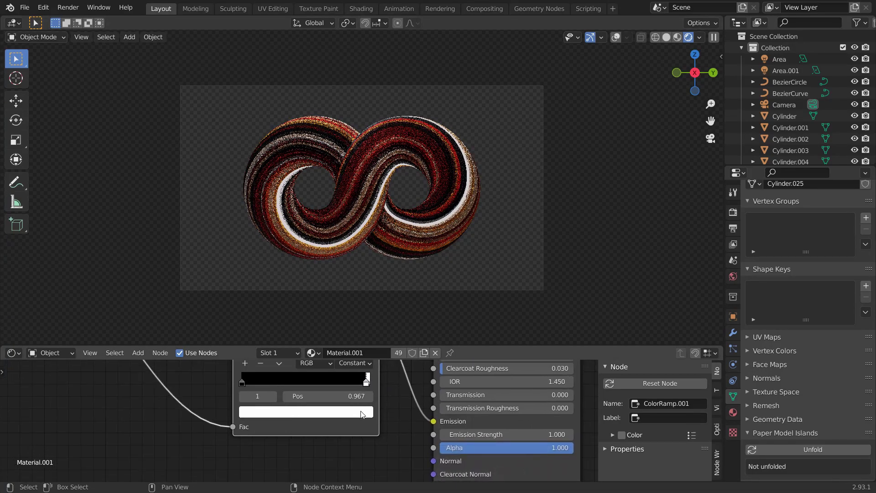
click(356, 414)
drag(286, 316, 275, 324)
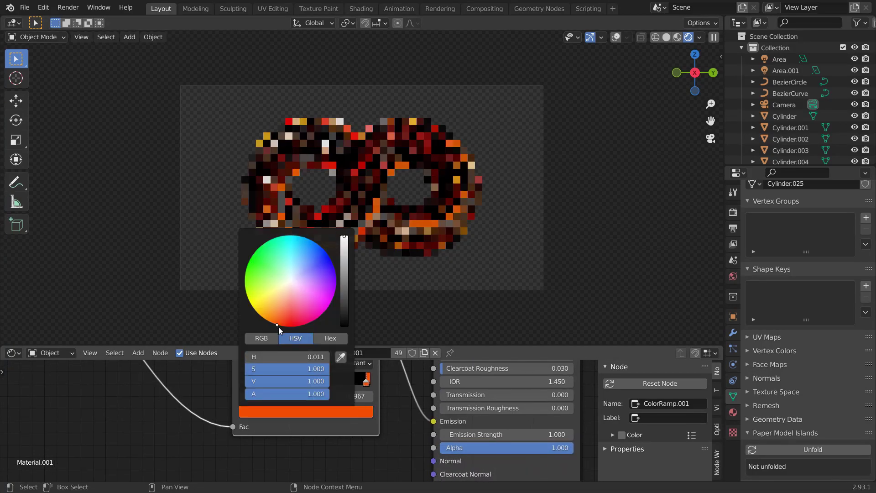
Set the Principled BSDF's Emission Strength to 10
drag(478, 433, 492, 434)
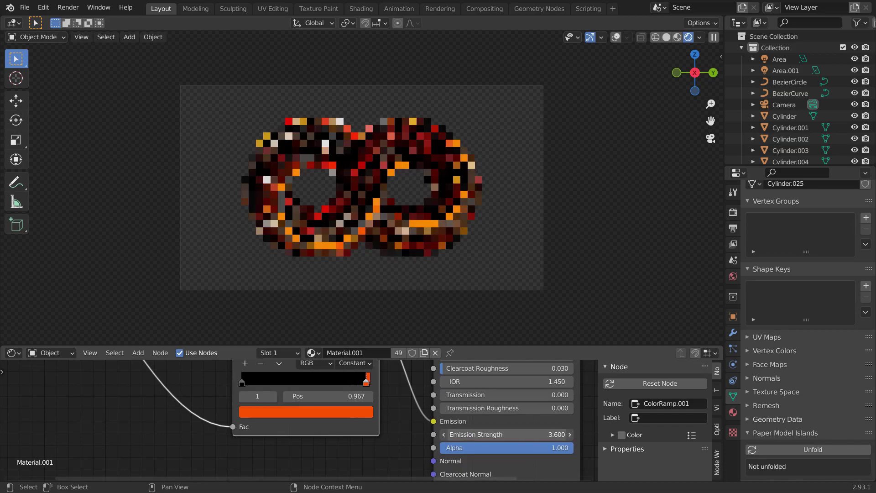
click(481, 432)
text(10)
key(Return)
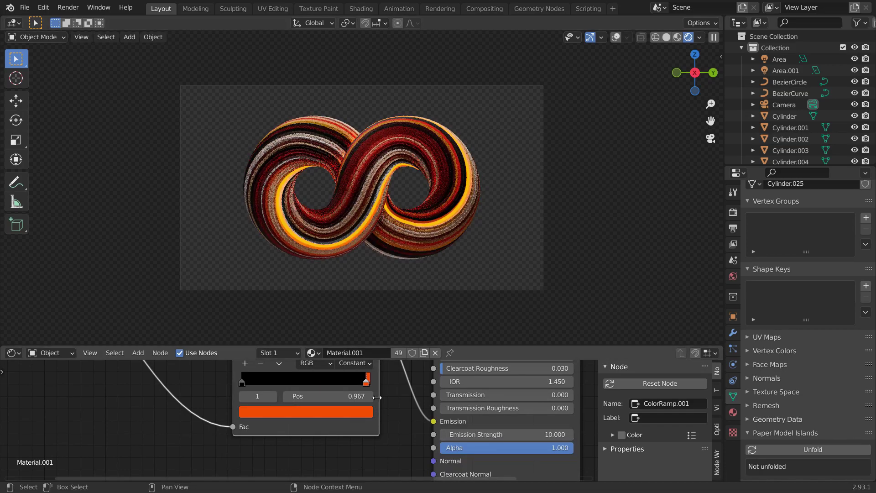
Shift the orange-red stop of the emission ColorRamp to position 0.964
scroll(382, 394, down, 1)
scroll(249, 398, up, 3)
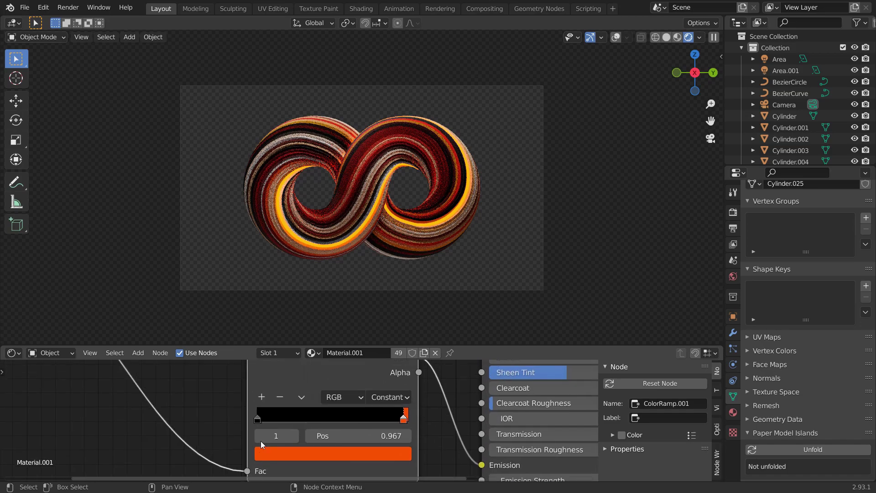
mouse_move(404, 419)
mouse_down()
mouse_move(377, 418)
mouse_move(404, 419)
mouse_up()
Add a Noise Texture node on the link between the Random output and the emission ColorRamp
scroll(211, 422, down, 2)
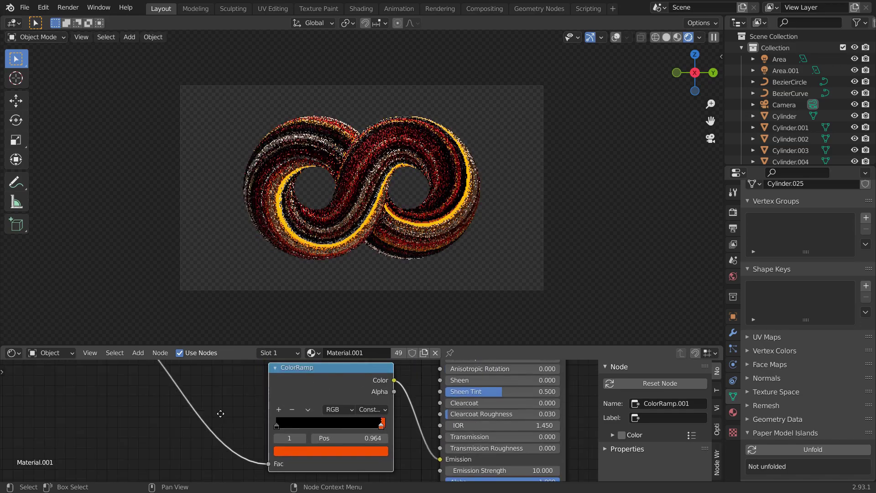
middle_drag(220, 414, 267, 455)
key(shift+a)
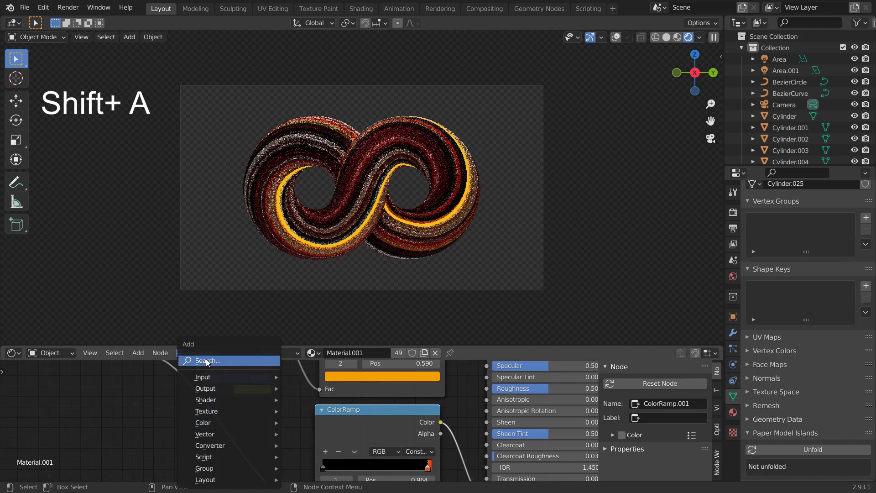
click(206, 361)
text(noise)
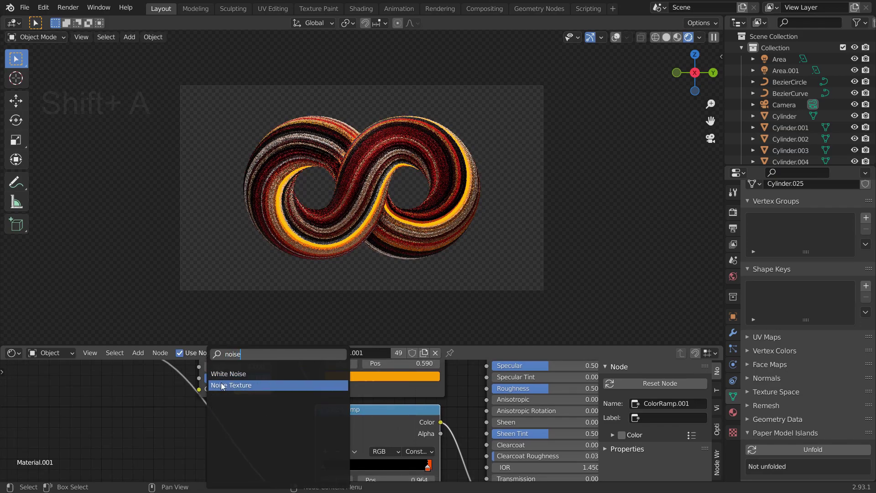
click(222, 385)
click(221, 451)
Set the Noise Texture to 4D and move the orange-red stop of the emission ColorRamp to 0.616
middle_drag(289, 448, 335, 405)
scroll(335, 404, up, 1)
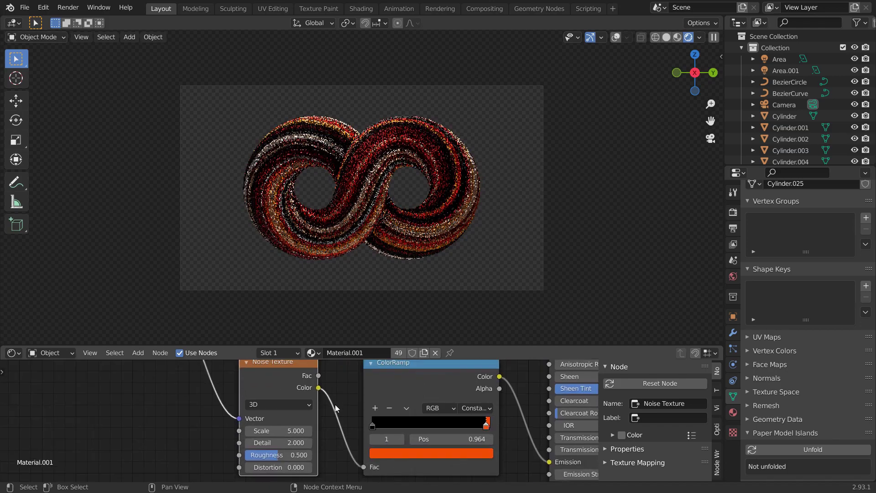
scroll(335, 404, up, 1)
click(300, 392)
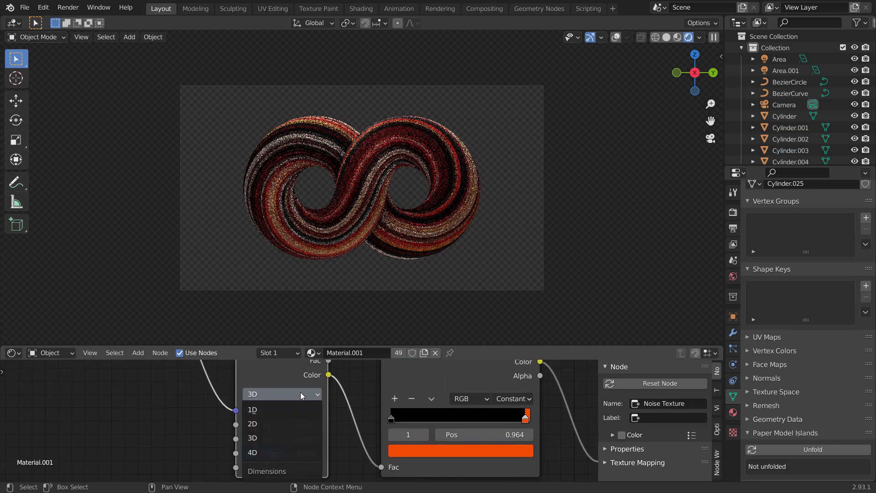
click(286, 453)
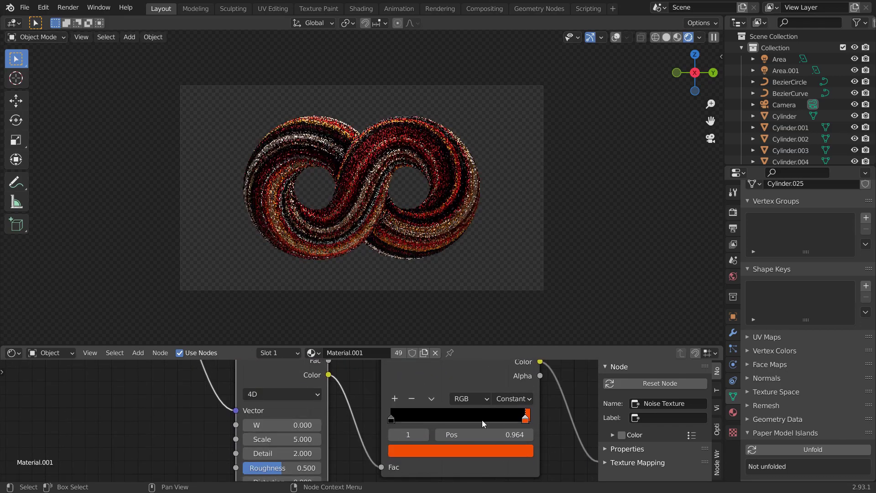
drag(526, 423, 478, 424)
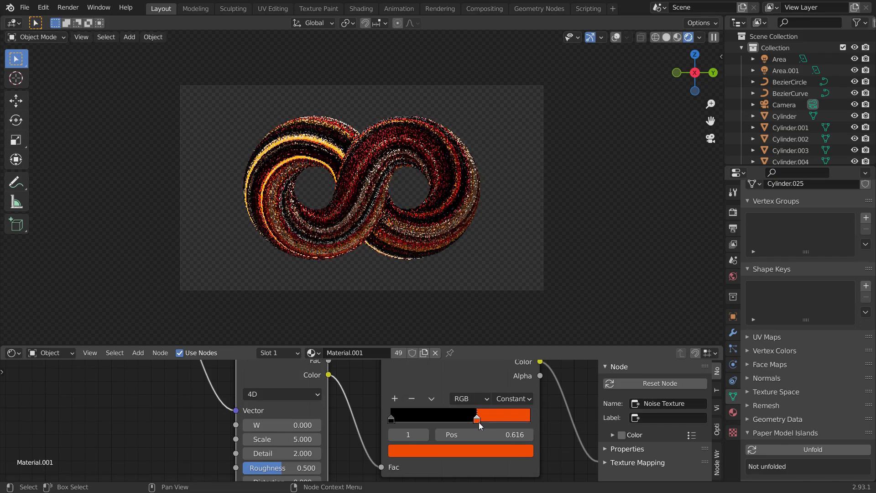
Set the Noise Texture's W to 2.140, using material preview shading while adjusting, and return the viewport to rendered shading
drag(287, 425, 312, 424)
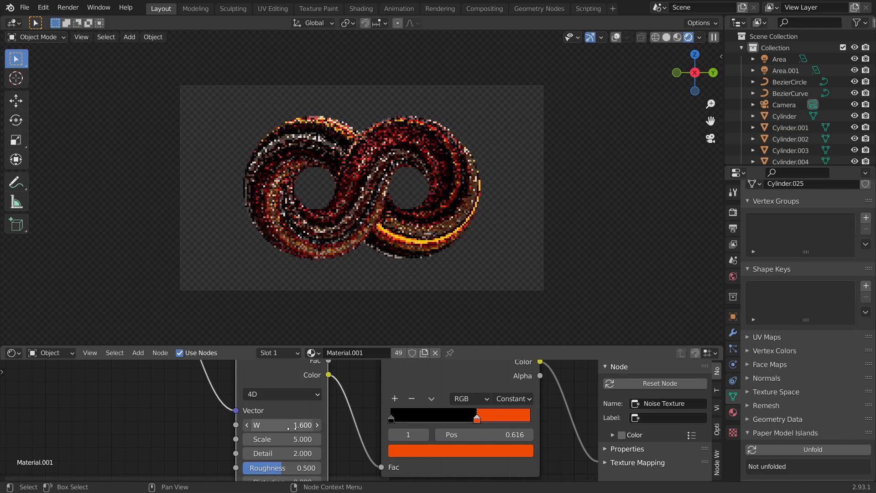
click(678, 38)
drag(302, 419, 314, 414)
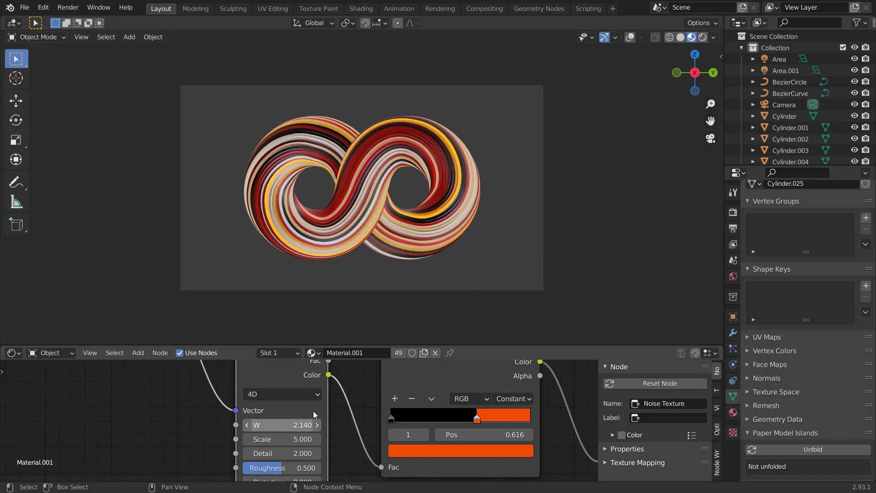
click(702, 37)
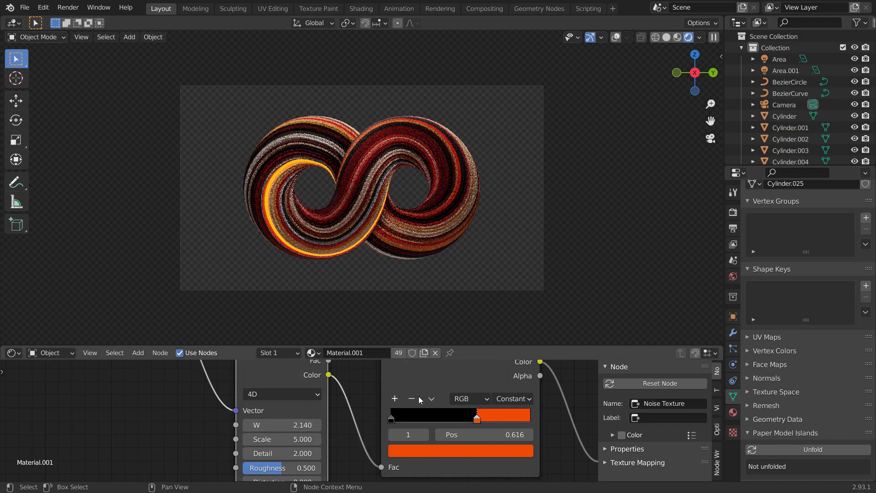
Try Emission Strengths of 100 and 50 on the Principled BSDF and settle on 20
scroll(488, 378, down, 2)
middle_drag(483, 381, 419, 335)
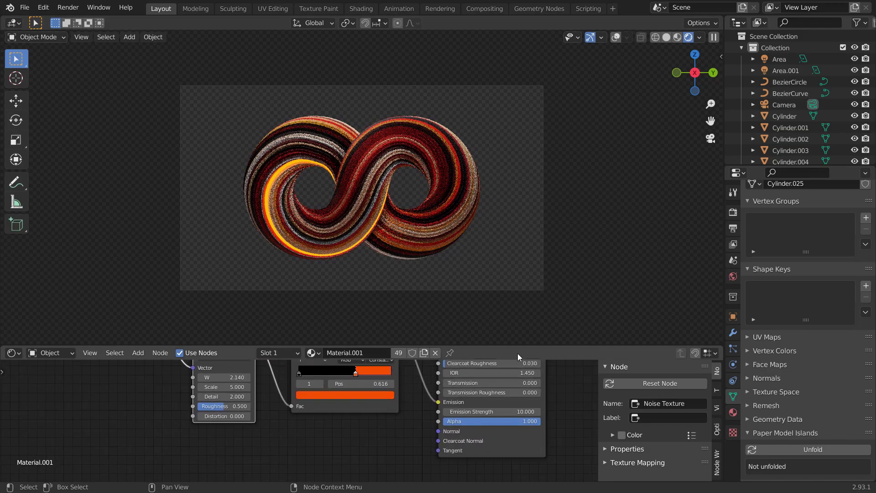
text(100)
key(Return)
double_click(527, 412)
text(50)
key(Return)
double_click(526, 413)
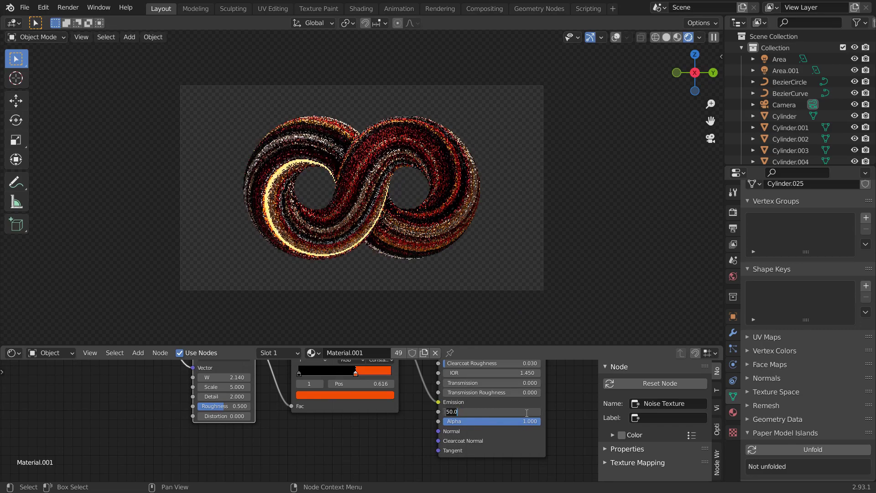
text(0)
key(Return)
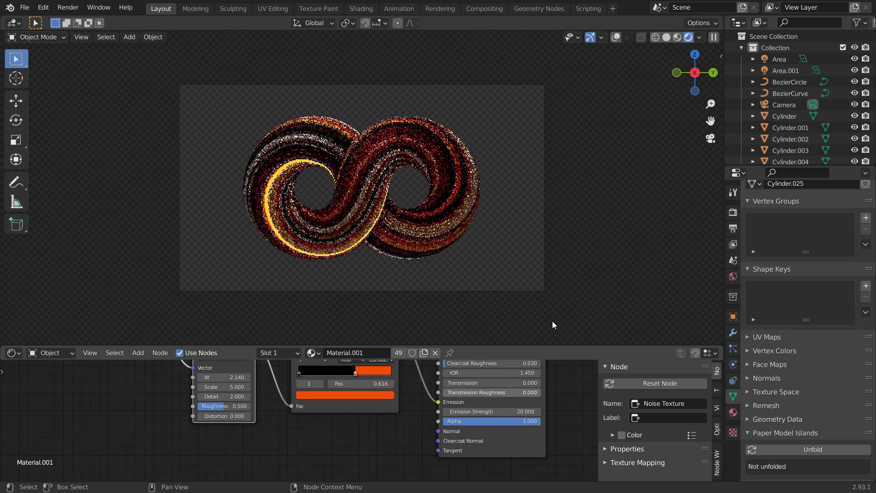
Set the Area light's power to 1000 W and its color to light pink
click(782, 60)
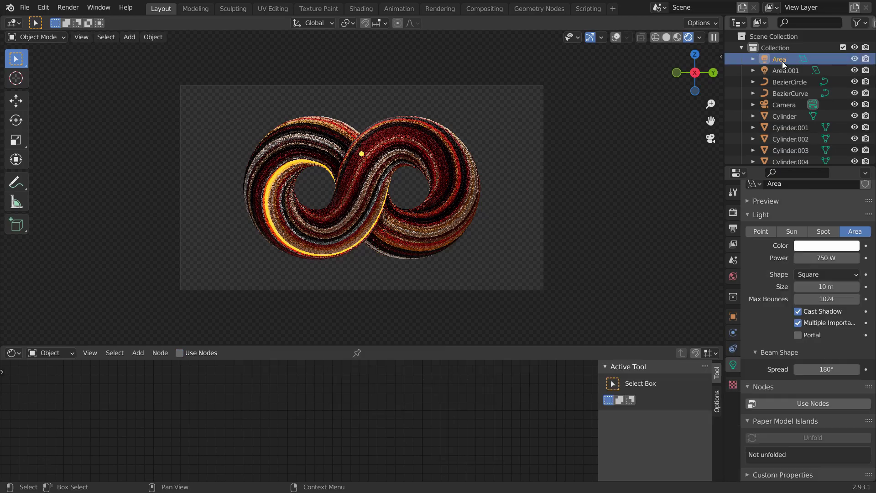
text(0)
key(Return)
click(831, 246)
mouse_move(800, 126)
mouse_down()
mouse_move(801, 93)
mouse_move(811, 140)
mouse_up()
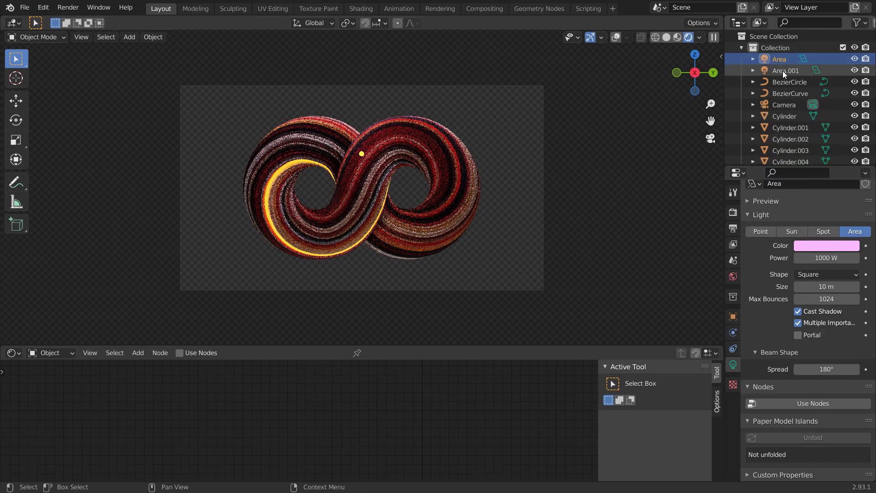
Set the Area.001 light's power to 1000 W and its color to saturated orange
click(782, 70)
click(830, 246)
click(794, 154)
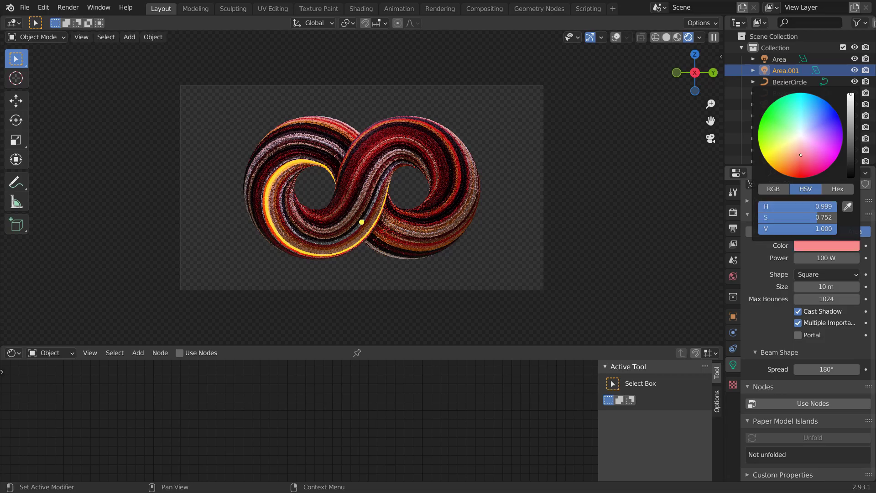
text(1000)
key(Return)
click(824, 247)
drag(789, 160, 777, 172)
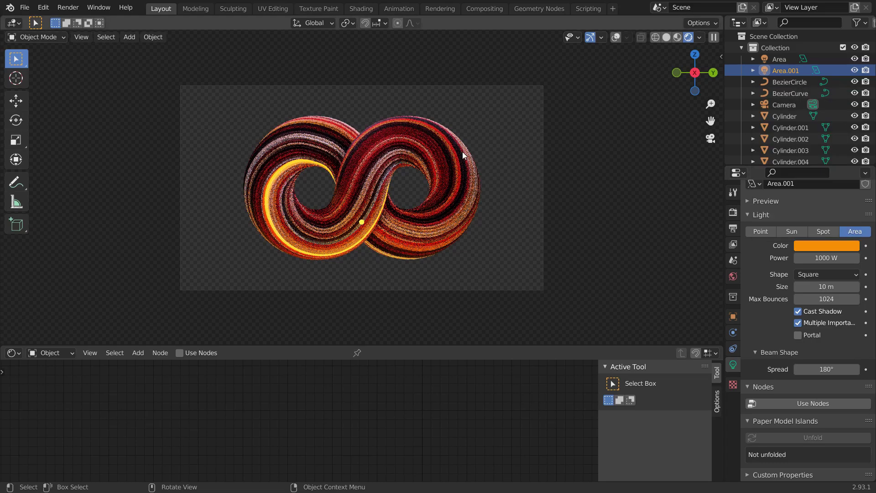
Enable nodes in the Compositing workspace and move the Render Layers and Composite nodes apart
click(492, 10)
click(126, 23)
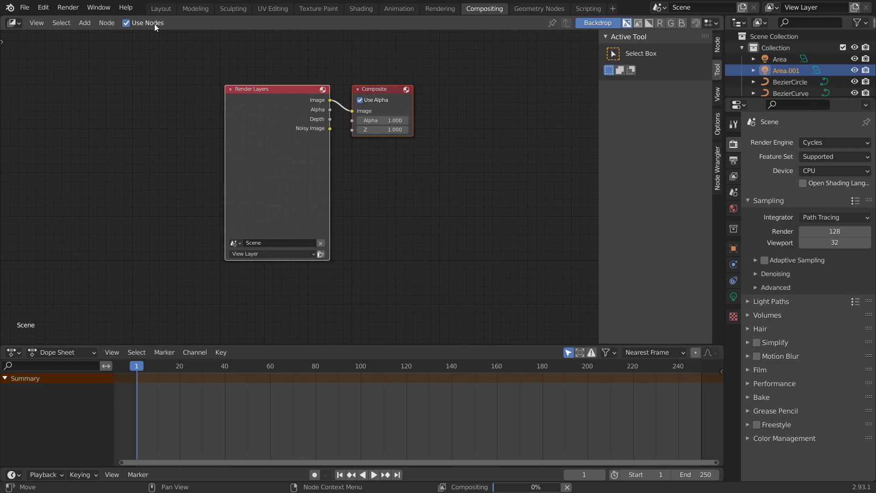
drag(383, 87, 493, 78)
drag(274, 87, 118, 140)
Add a Glare node on the link between the Render Layers and Composite nodes
key(shift+a)
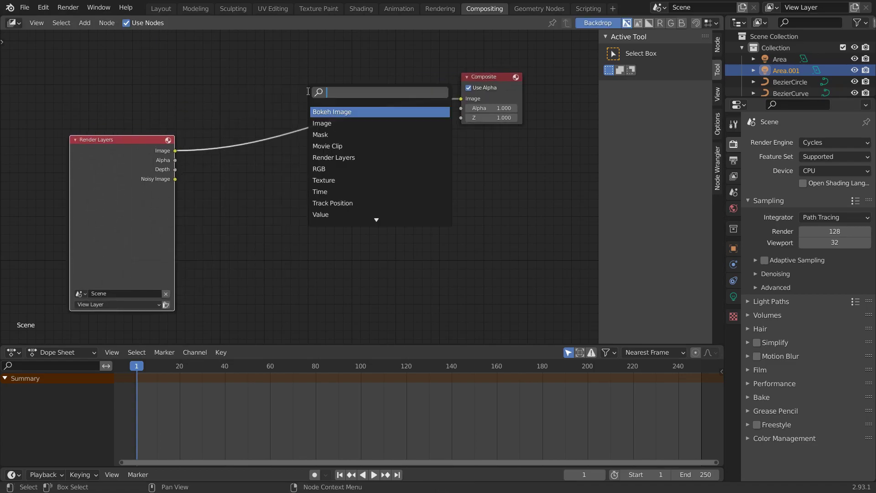
text(glare)
key(Return)
click(323, 107)
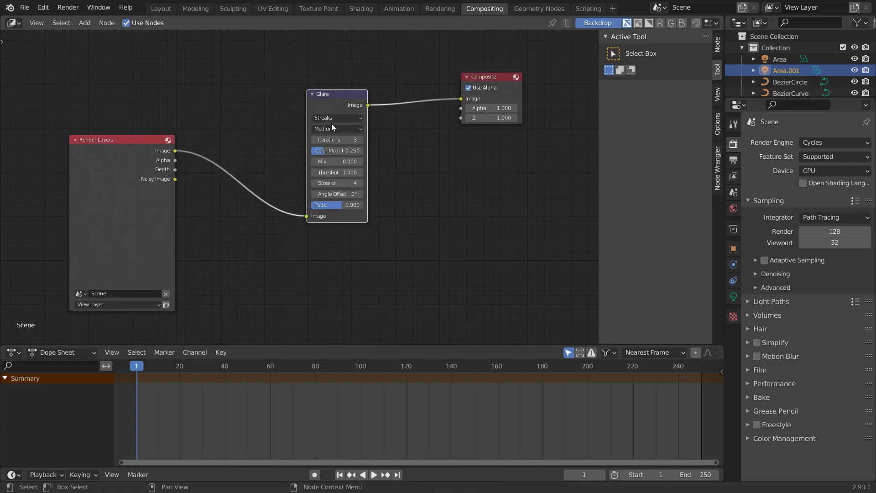
Set the Glare node's type to Fog Glow and its quality to High
click(333, 118)
click(335, 139)
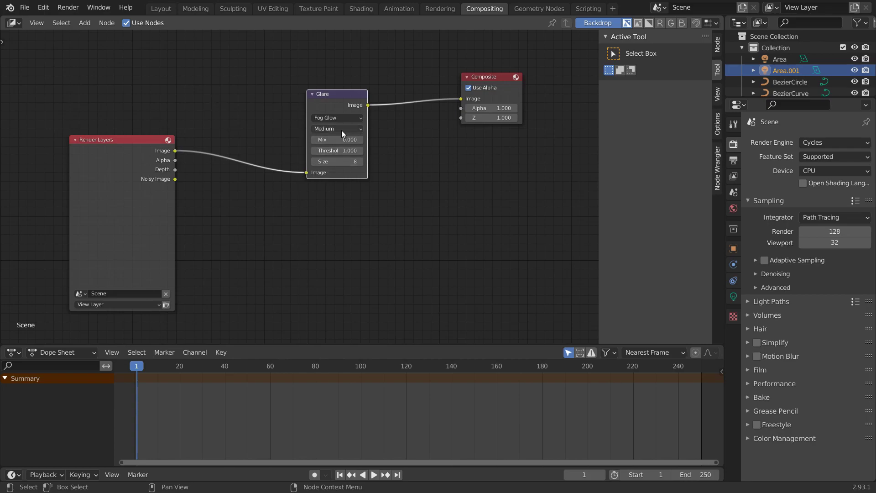
click(341, 130)
click(333, 138)
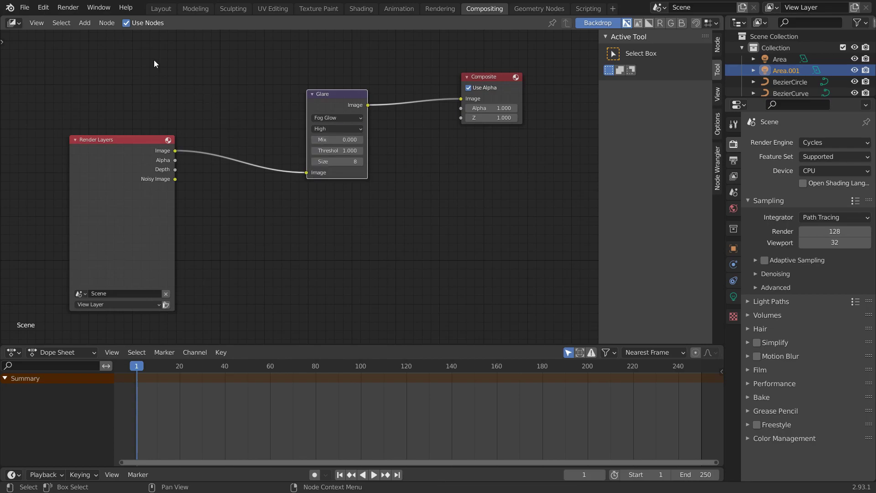
Save the project back in the Layout workspace and render the image
click(157, 9)
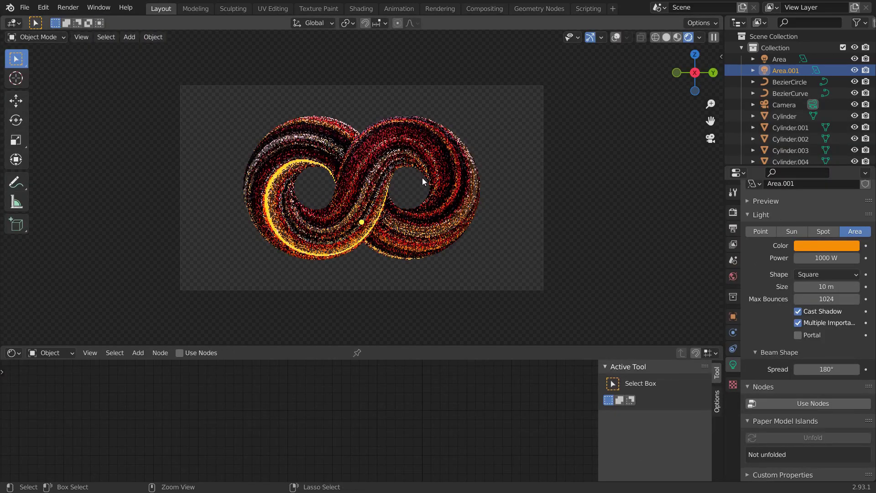
key(ctrl+s)
click(732, 213)
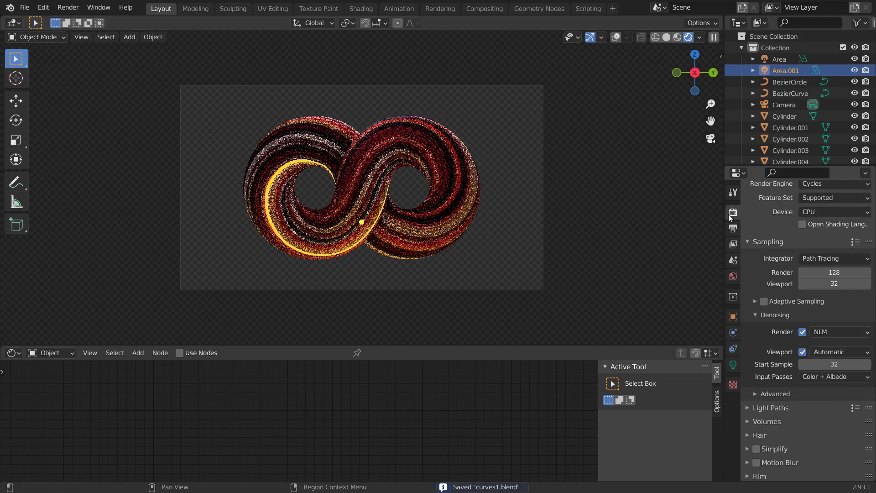
scroll(826, 258, up, 2)
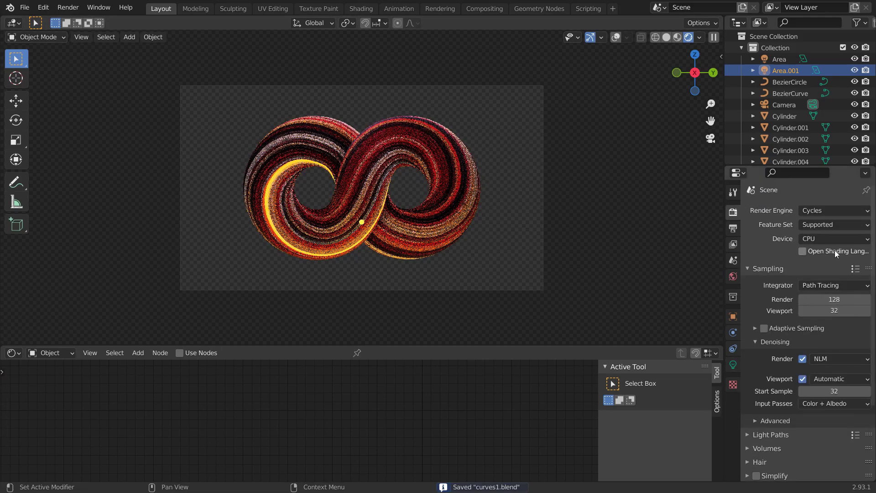
click(732, 229)
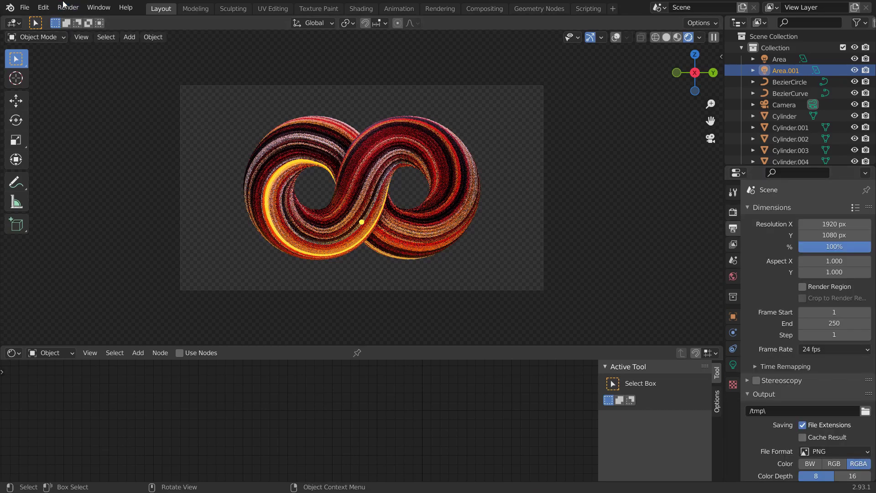
click(74, 11)
click(92, 20)
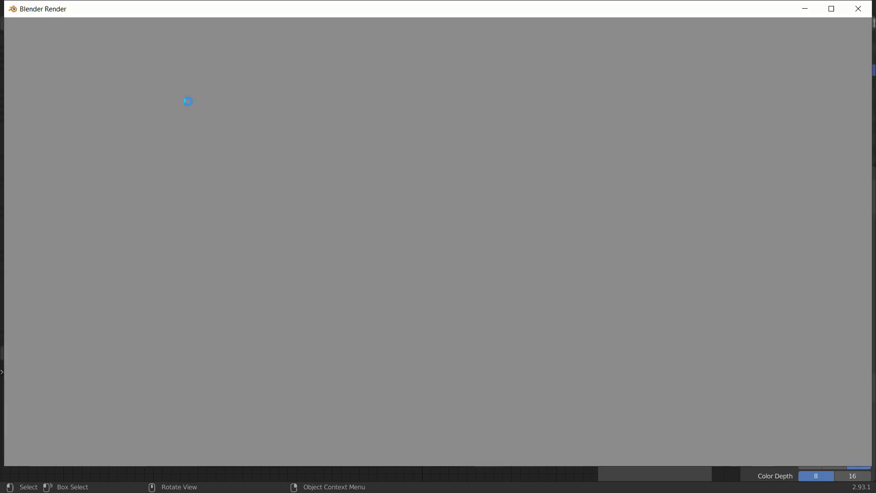